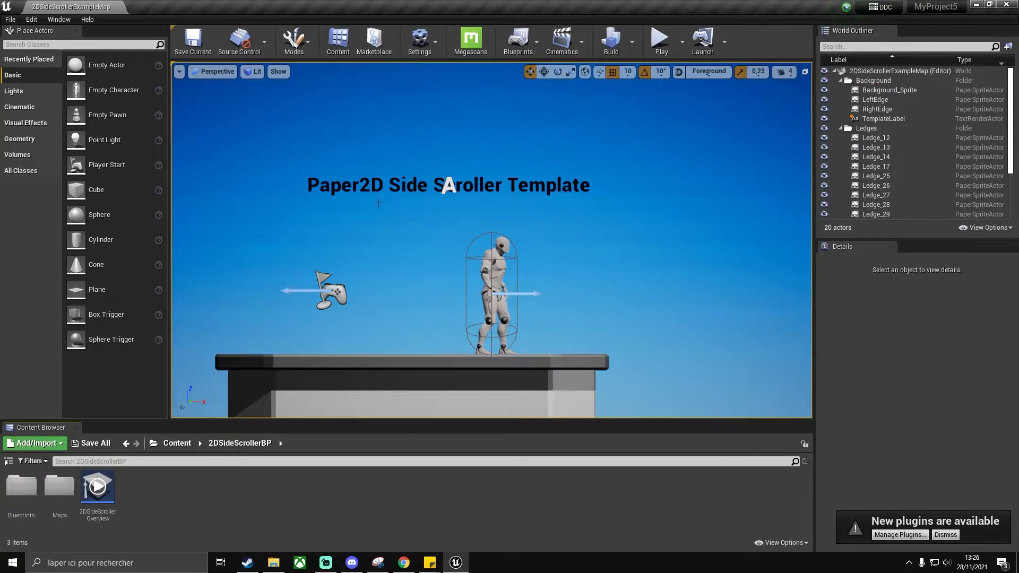
Step: Play the side-scroller level, run the character back and forth on the ledge, and end the play session
scroll(467, 268, "down", 5)
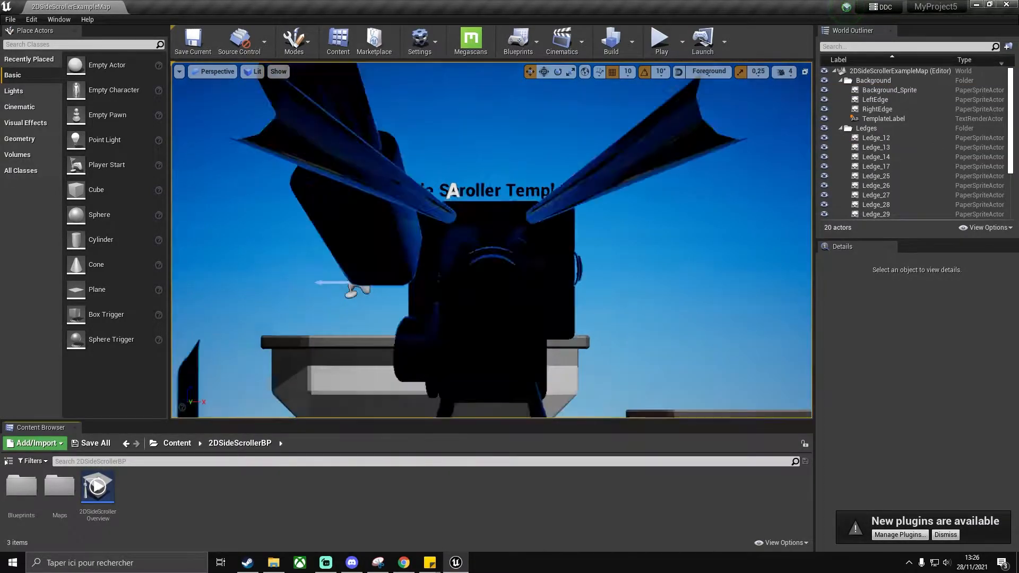
scroll(467, 269, "up", 3)
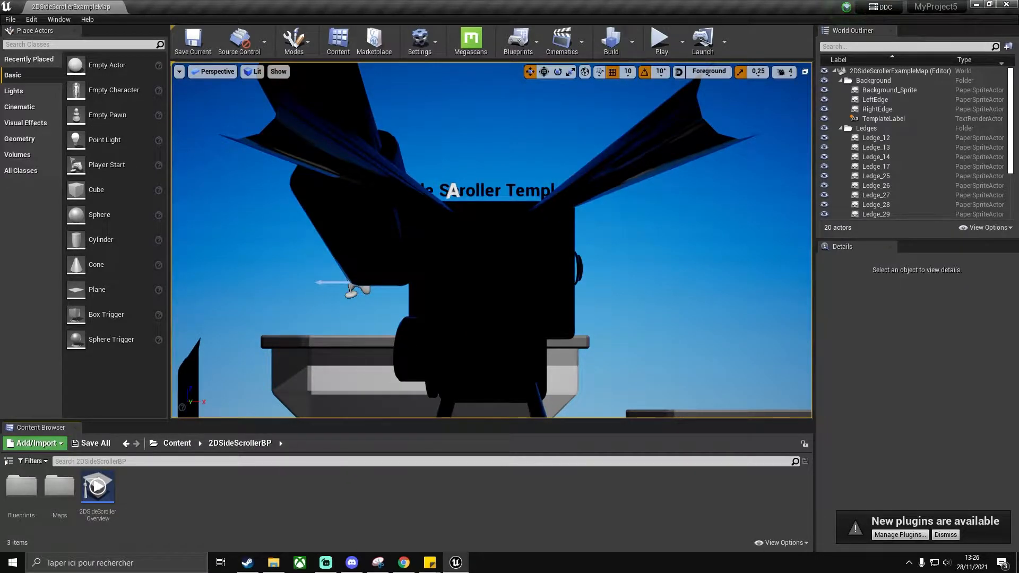
left_click(659, 41)
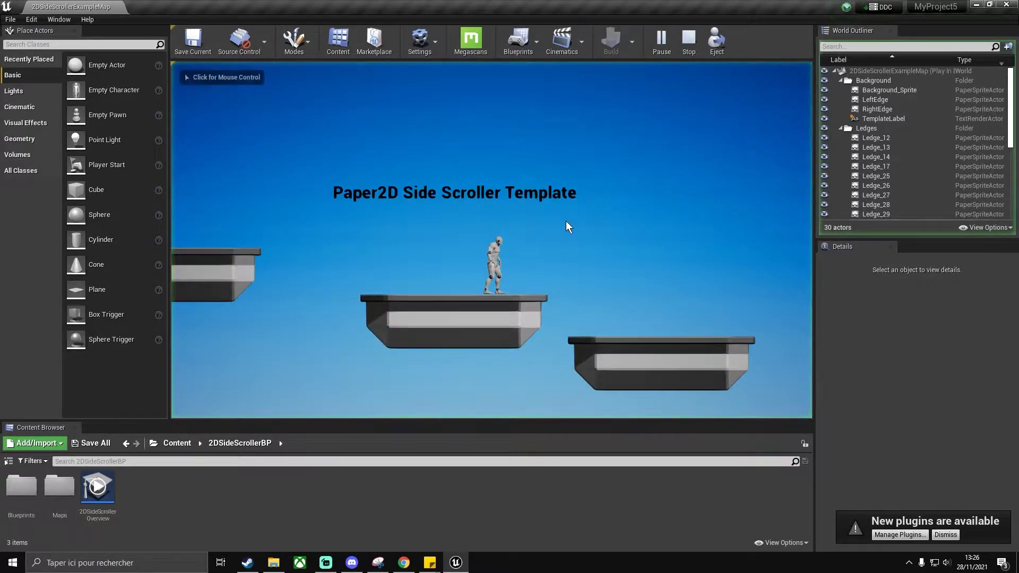
key("Right")
key("Left")
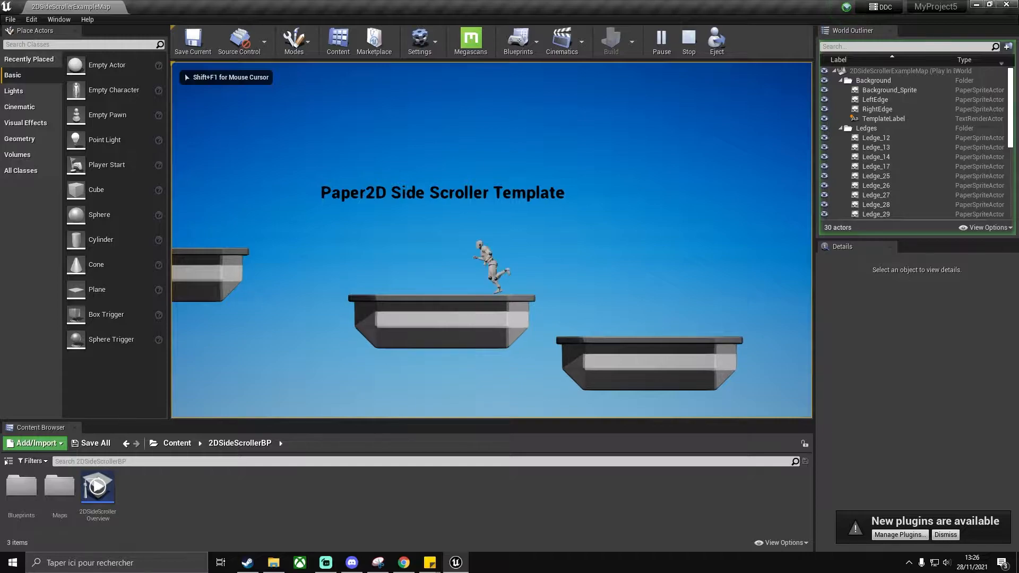
key("Right")
key("Left")
key("Right")
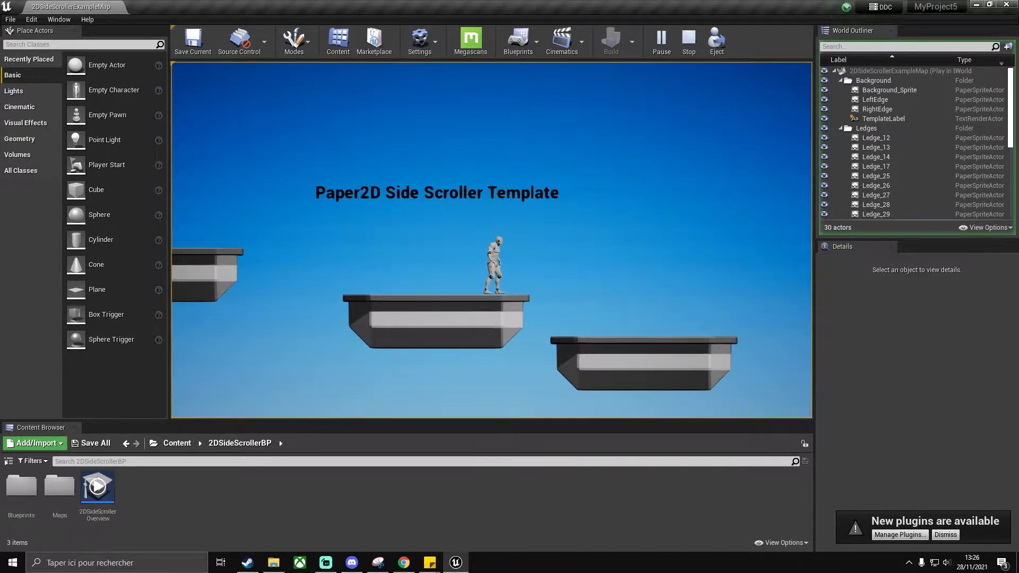
key("Left")
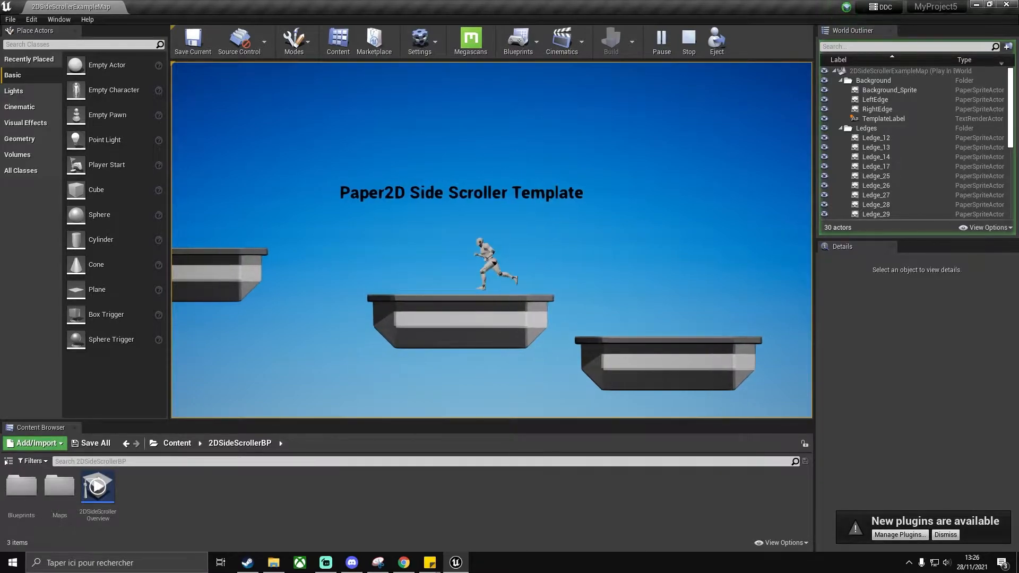
key("Left")
key("Right")
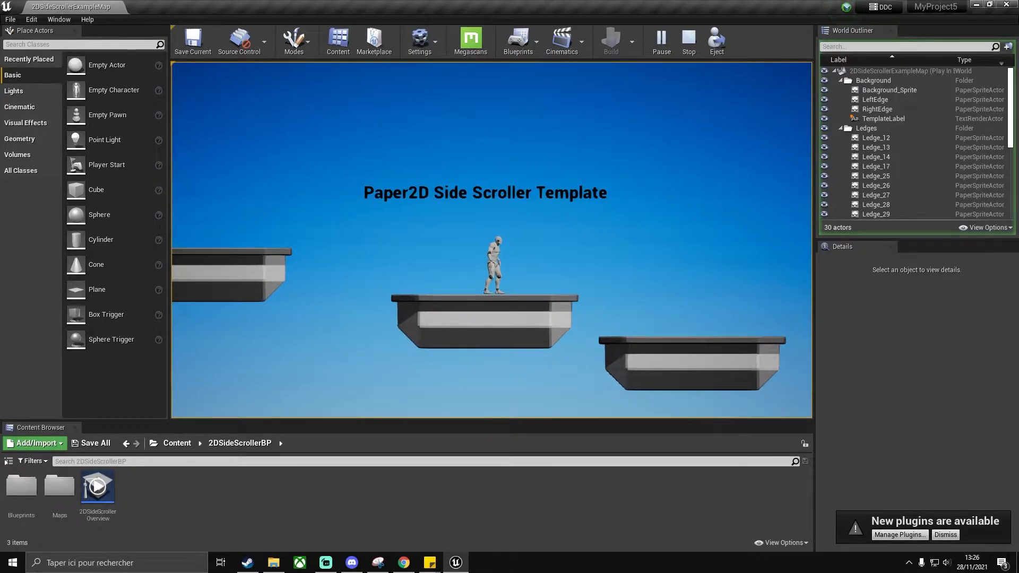
key("Left")
key("Right")
key("Left")
key("Right")
key("Escape")
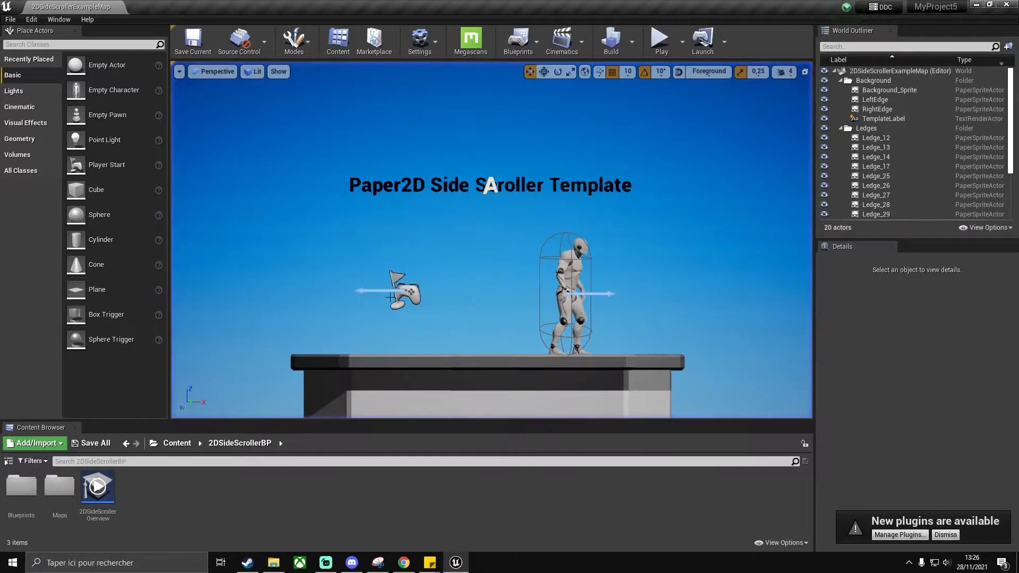
Step: Create a new folder named Pizza2d in the project's root Content folder
left_click(169, 442)
right_click(148, 501)
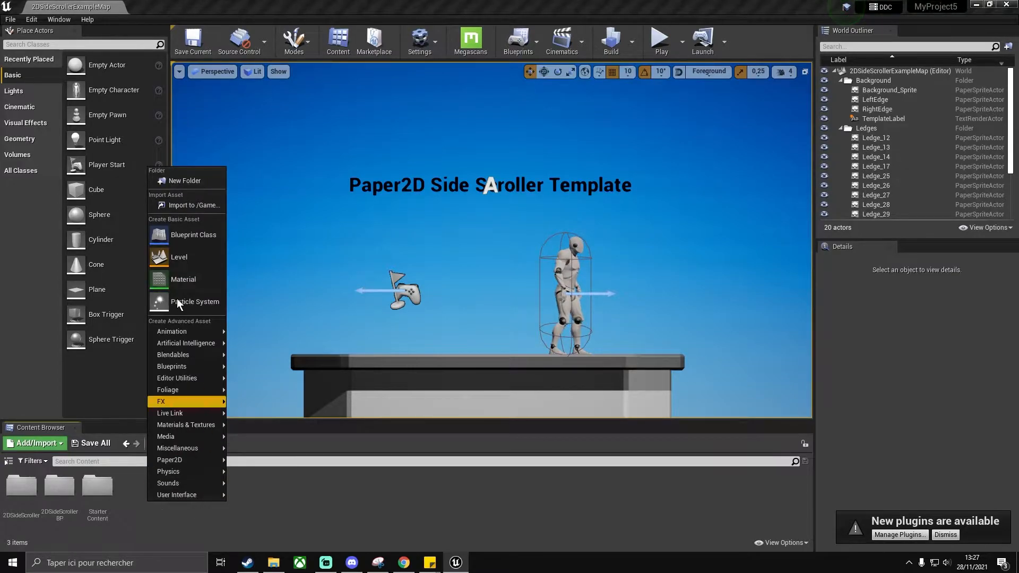
left_click(193, 181)
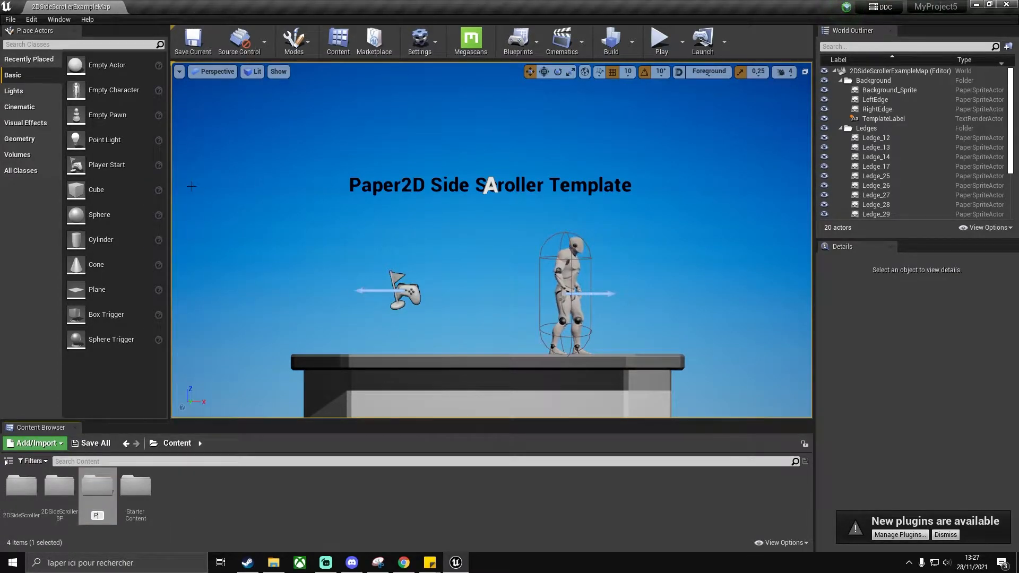
type("Pizza2d")
key("Return")
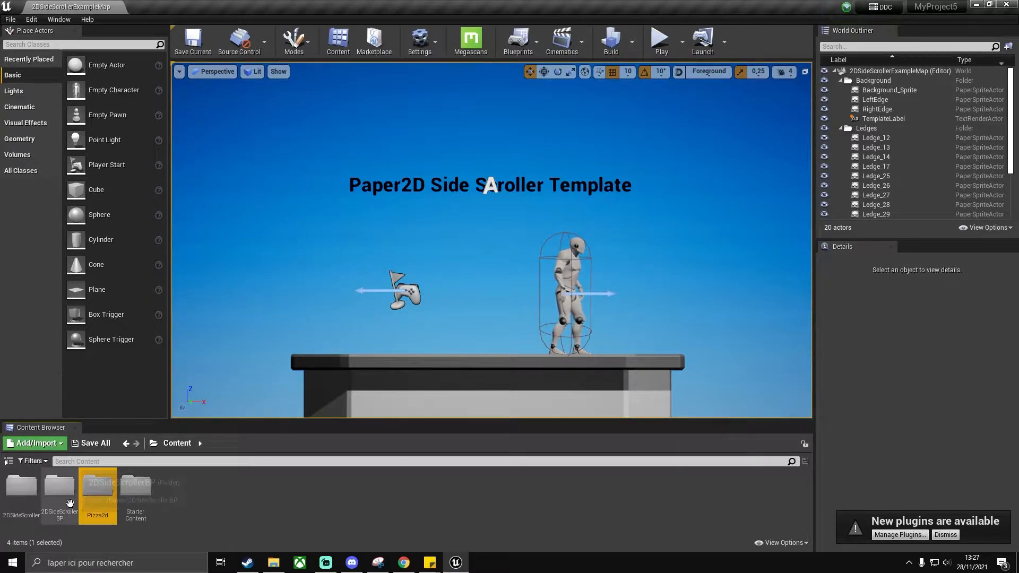
Step: Import the PlayerPizza and PlayerPizza-run images from the file explorer into the Pizza2d folder
double_click(100, 492)
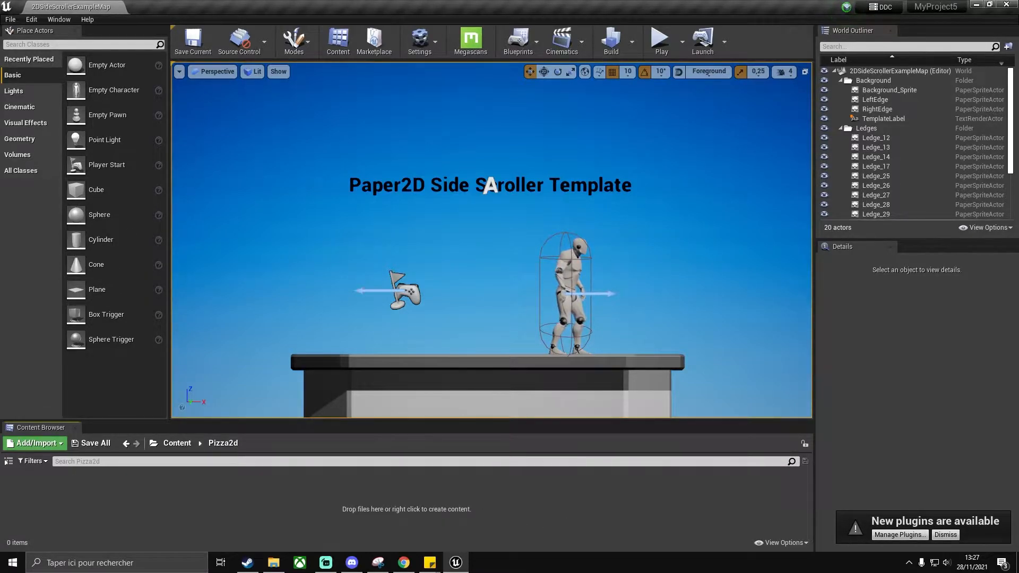
key("alt+Tab")
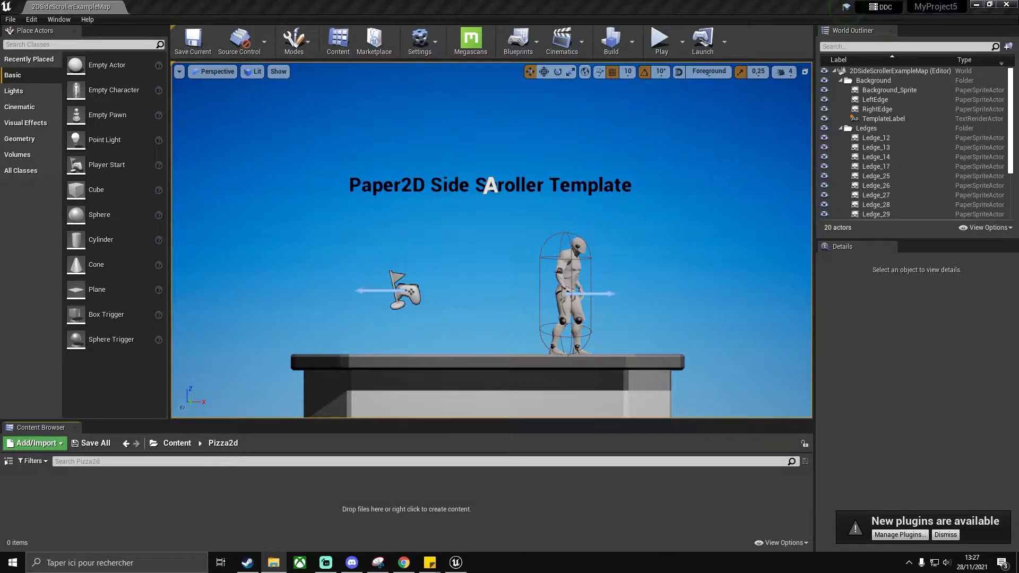
left_click_drag(1018, 440, 139, 510)
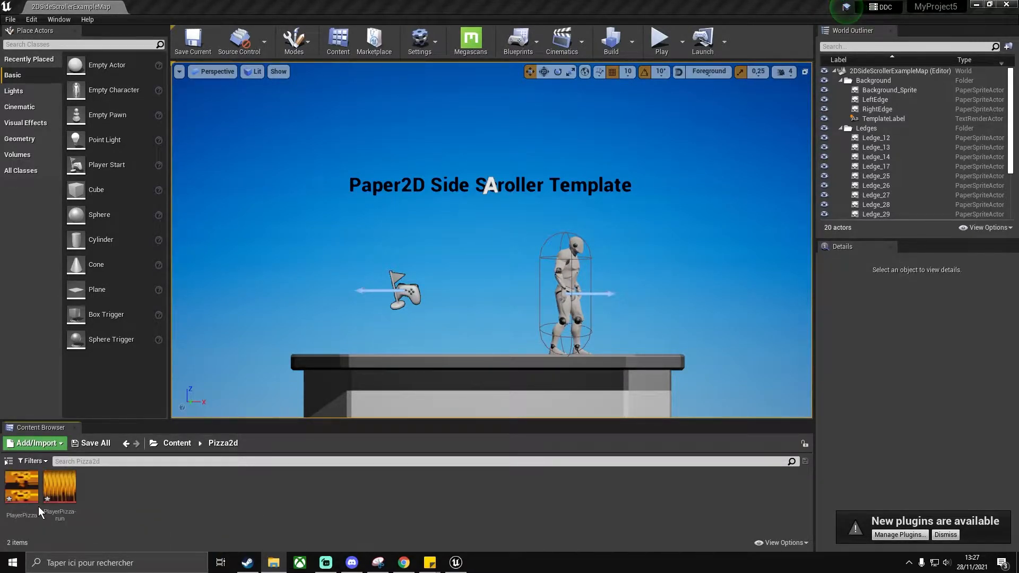
Step: Inspect the imported PlayerPizza and PlayerPizza-run textures up close, closing each one after viewing
double_click(22, 487)
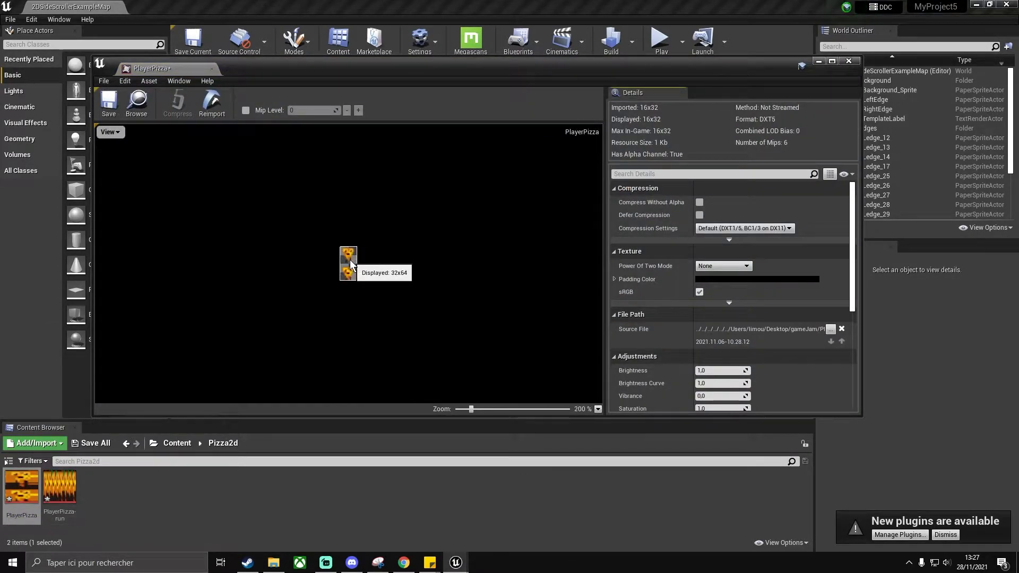
scroll(343, 268, "up", 10)
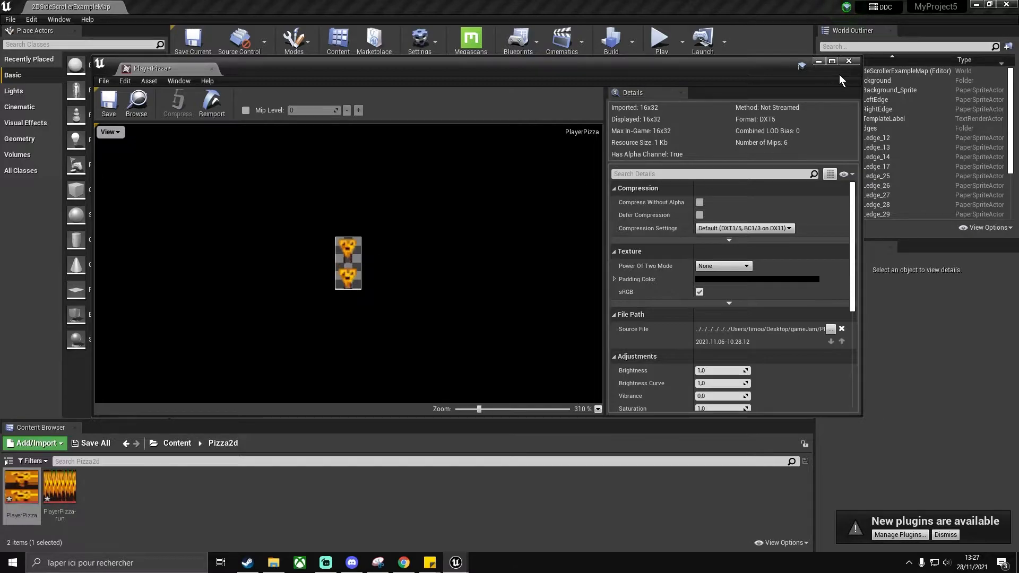
left_click(848, 61)
double_click(59, 487)
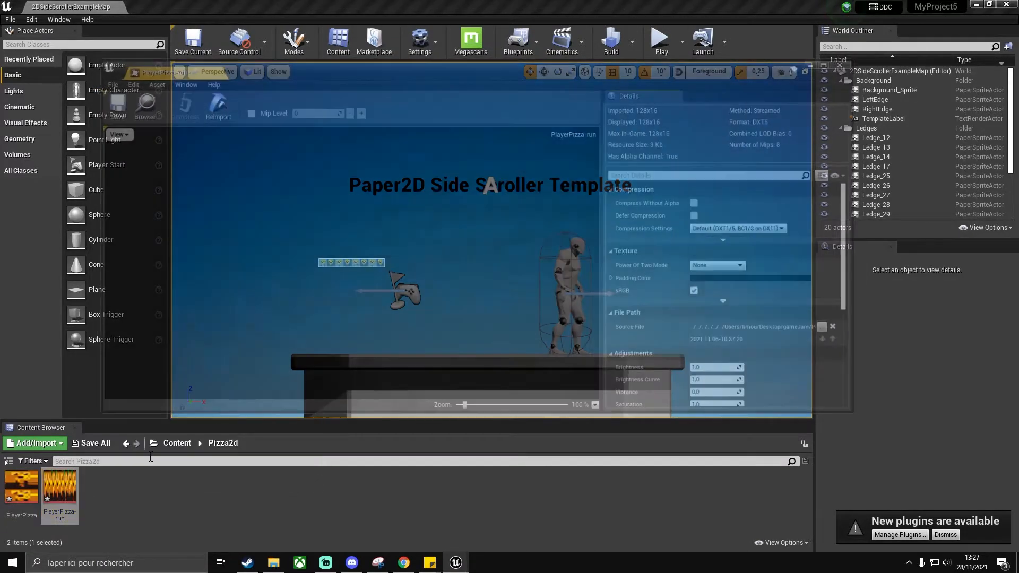
scroll(320, 272, "up", 4)
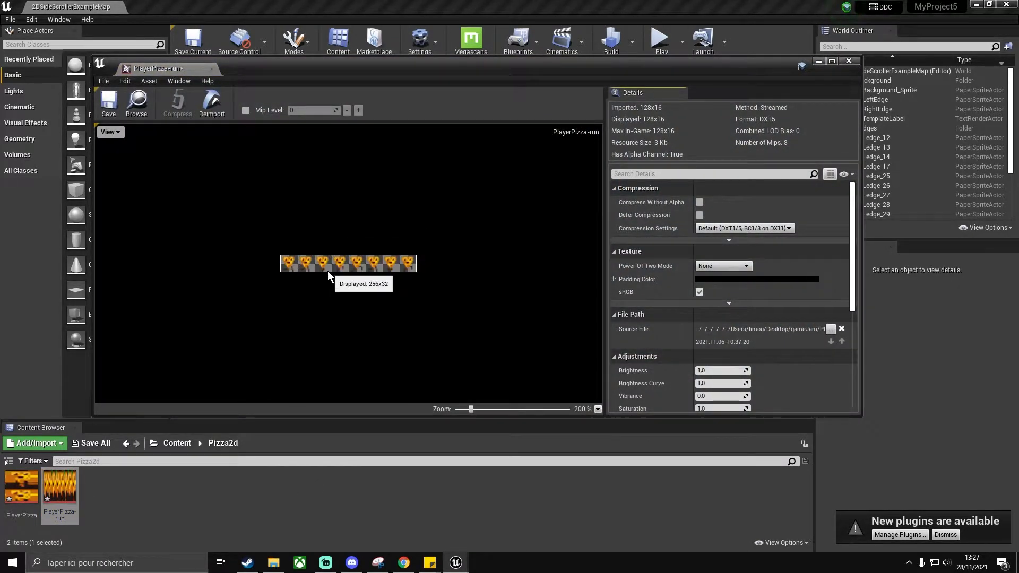
scroll(327, 271, "up", 1)
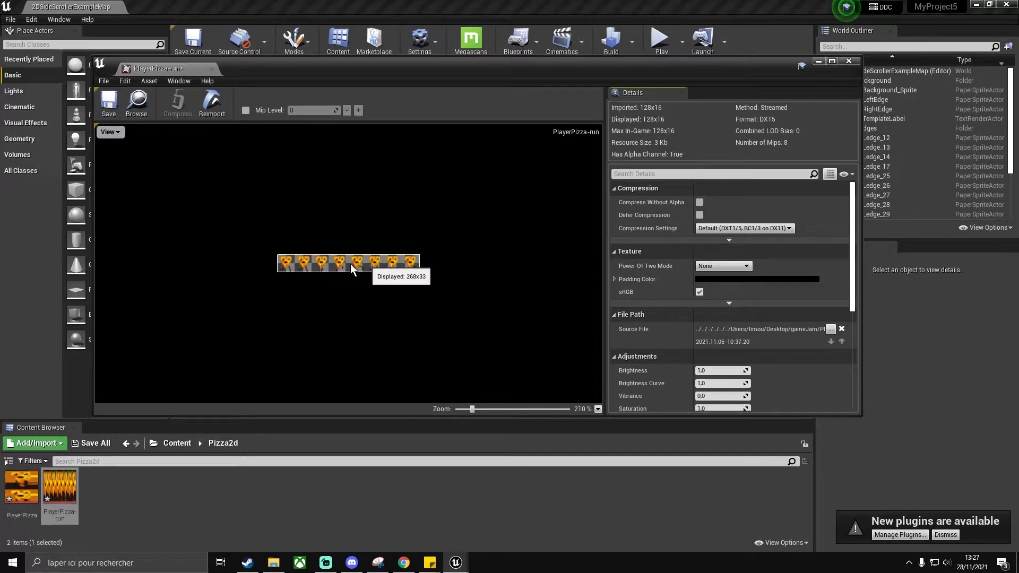
left_click(848, 61)
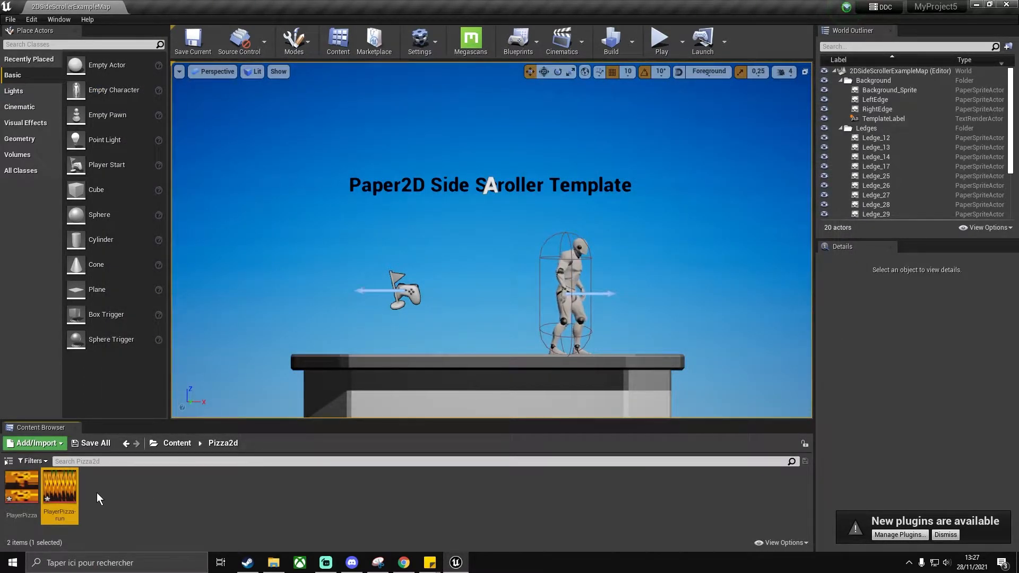
Step: Apply the Paper2D texture settings to the PlayerPizza texture
left_click(32, 493)
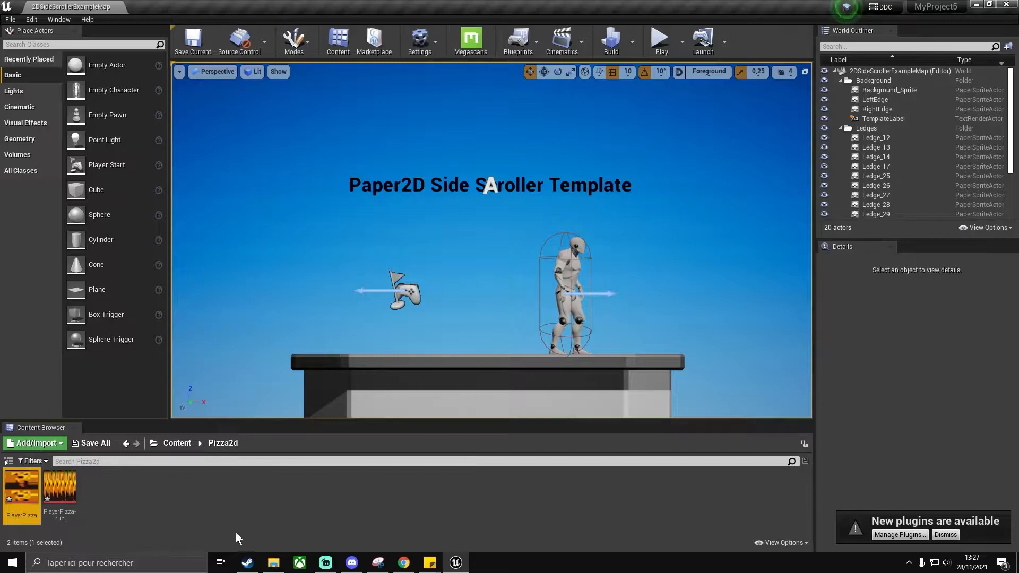
right_click(22, 489)
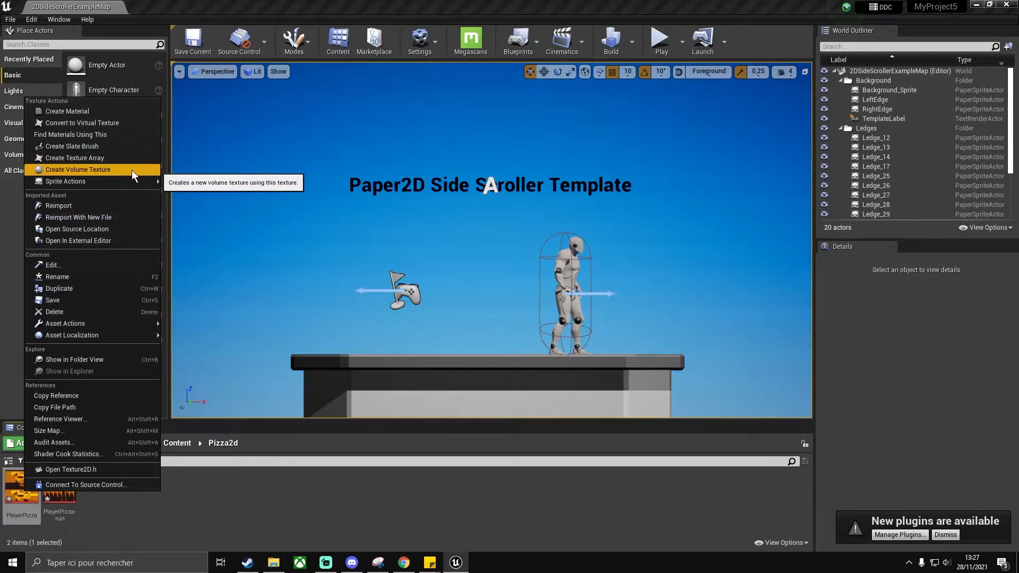
mouse_move(115, 178)
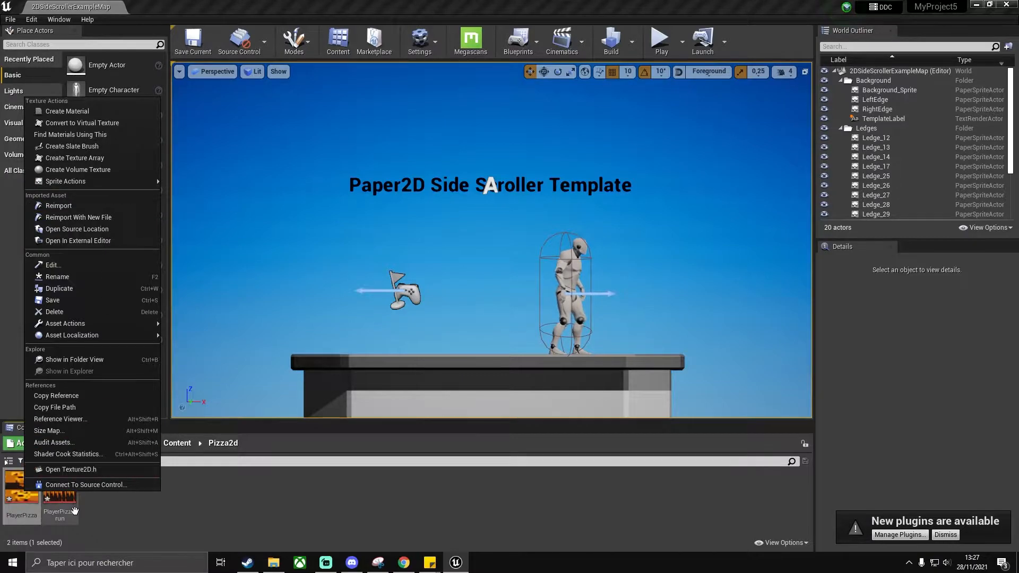
left_click(26, 495)
right_click(26, 495)
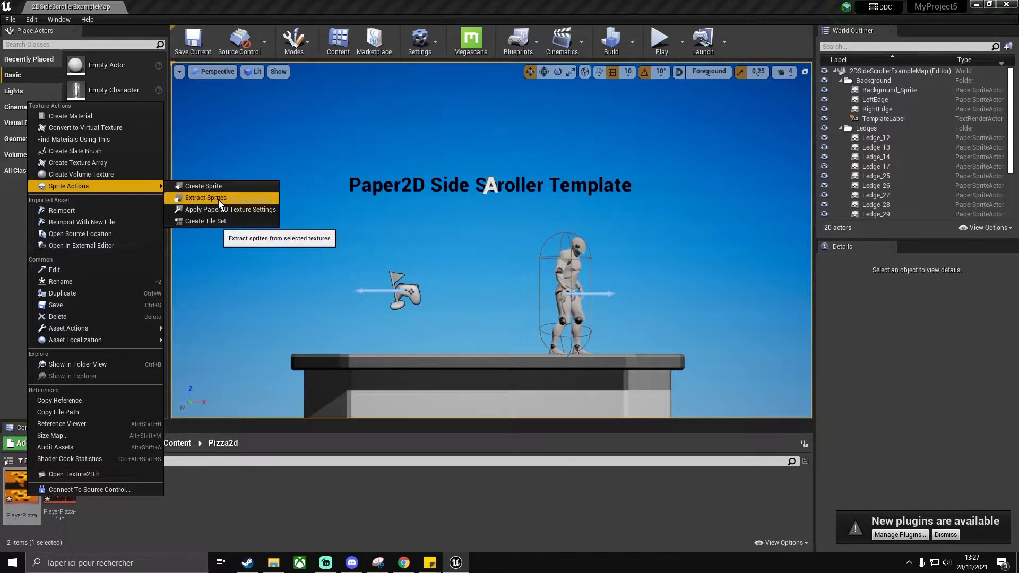
left_click(250, 210)
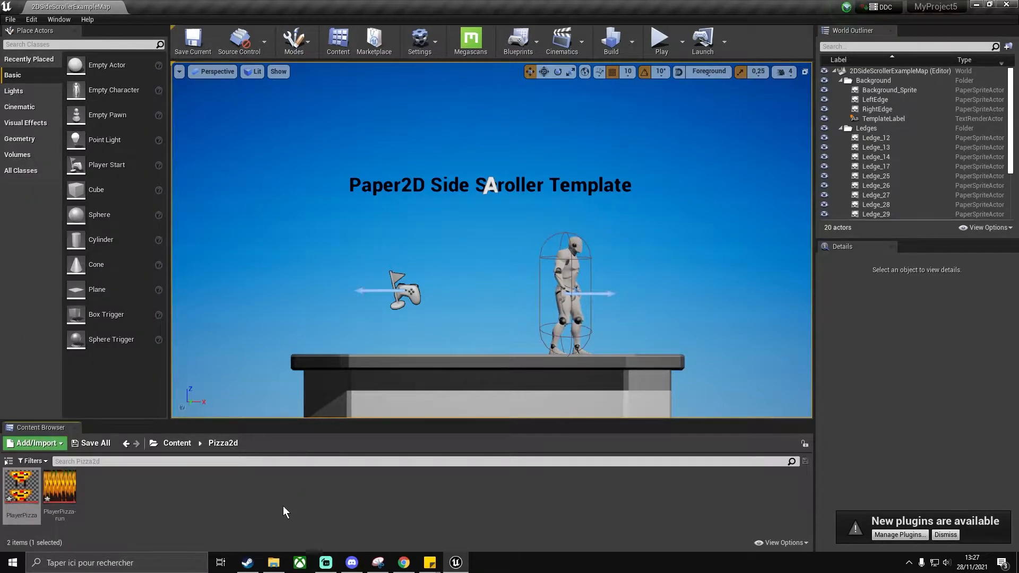
Step: Examine the PlayerPizza texture's pixel sharpness and its texture properties, and close it
scroll(353, 279, "up", 15)
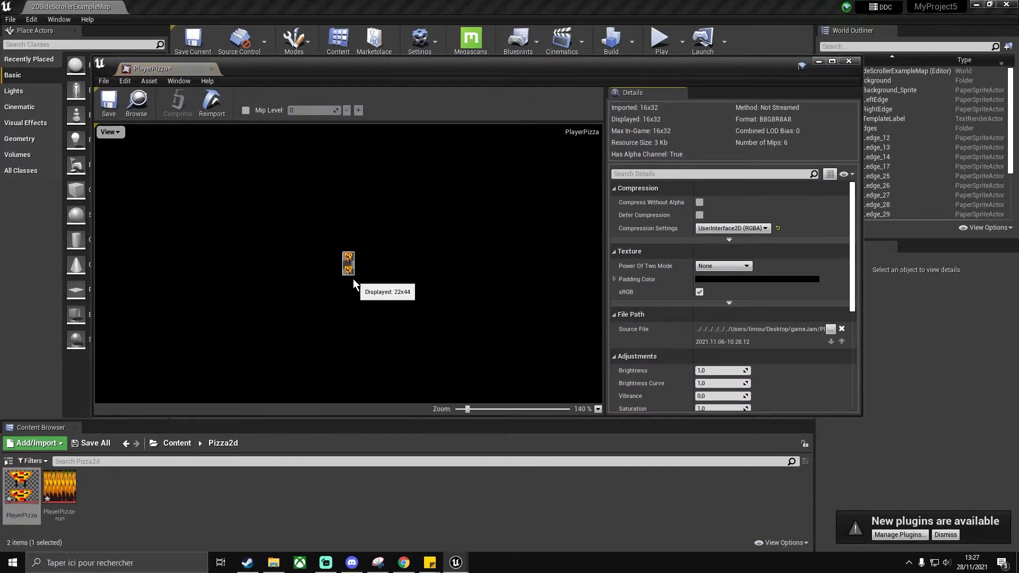
scroll(353, 278, "up", 3)
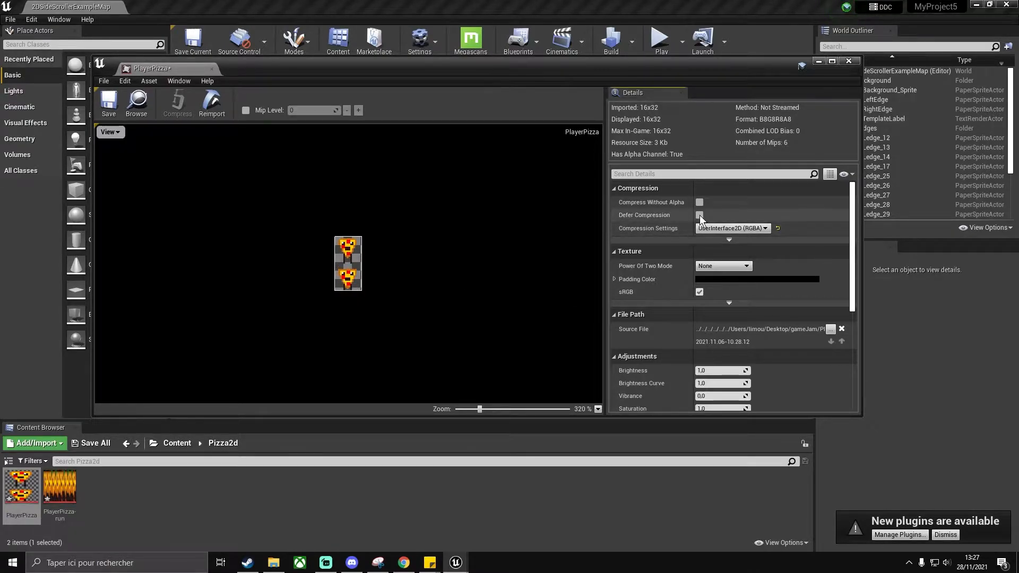
left_click_drag(852, 246, 850, 274)
scroll(353, 268, "up", 5)
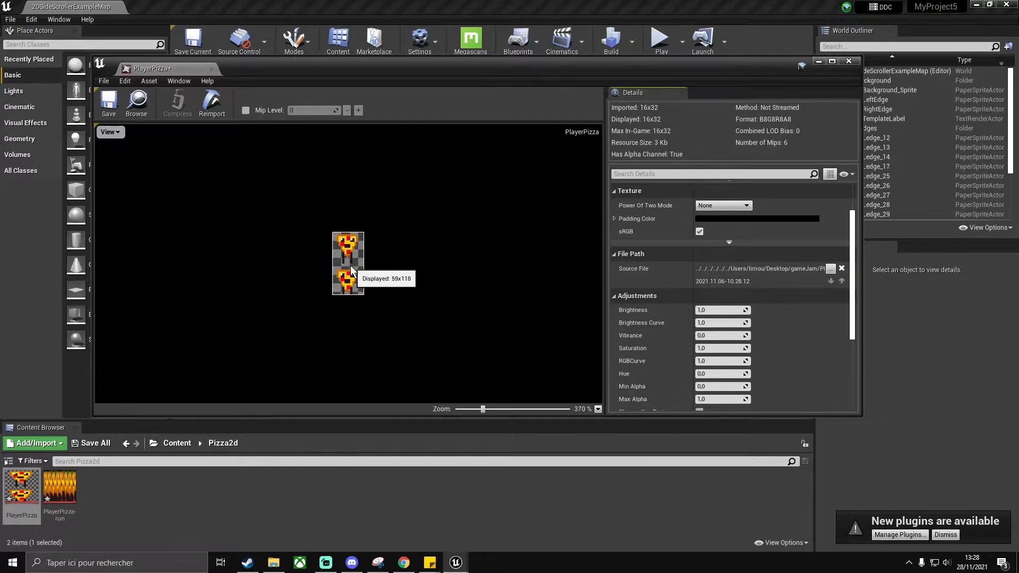
scroll(350, 265, "up", 5)
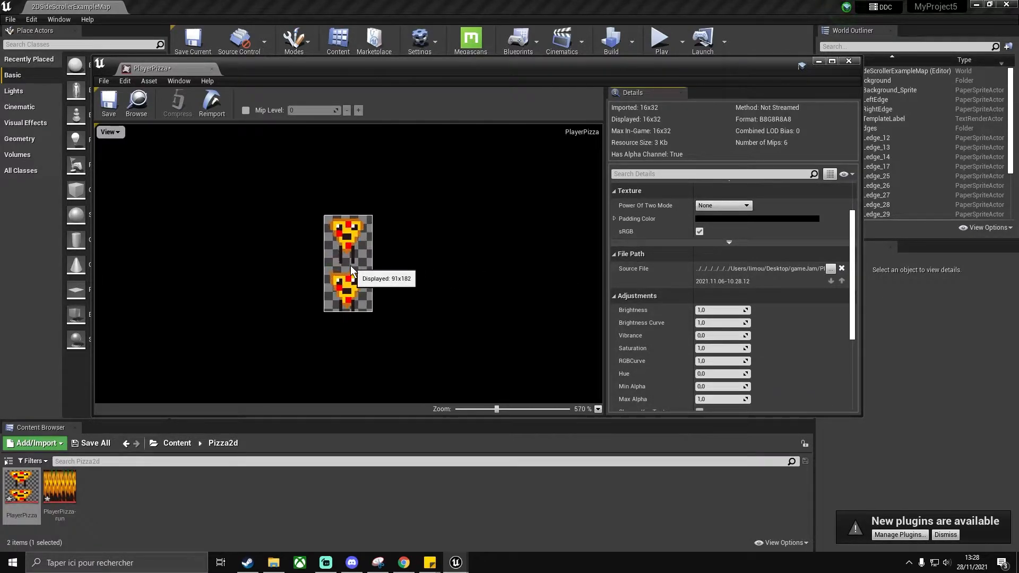
left_click(848, 61)
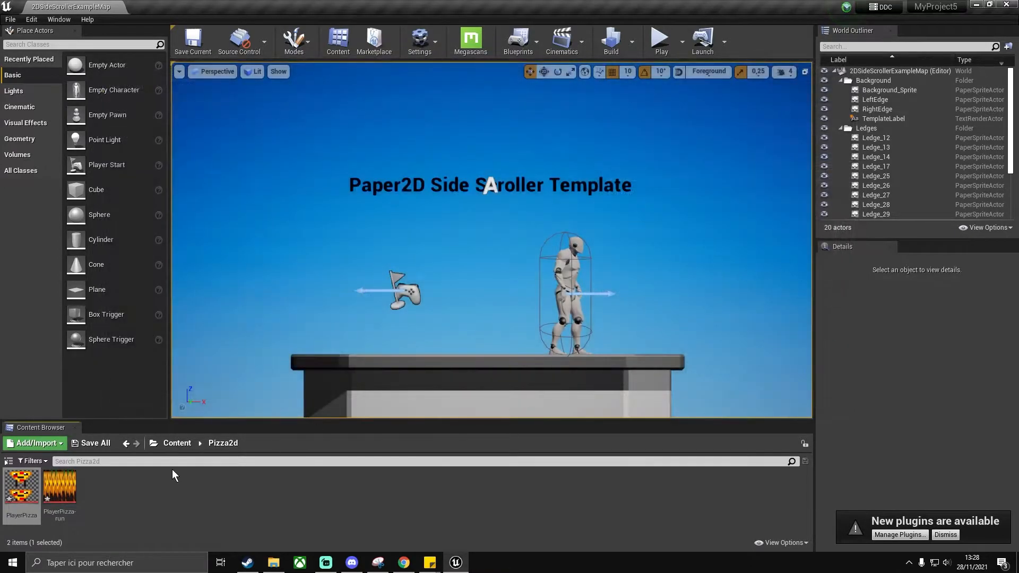
Step: Examine the frames of the PlayerPizza-run texture up close for blurriness, and close it
double_click(59, 487)
scroll(331, 278, "up", 5)
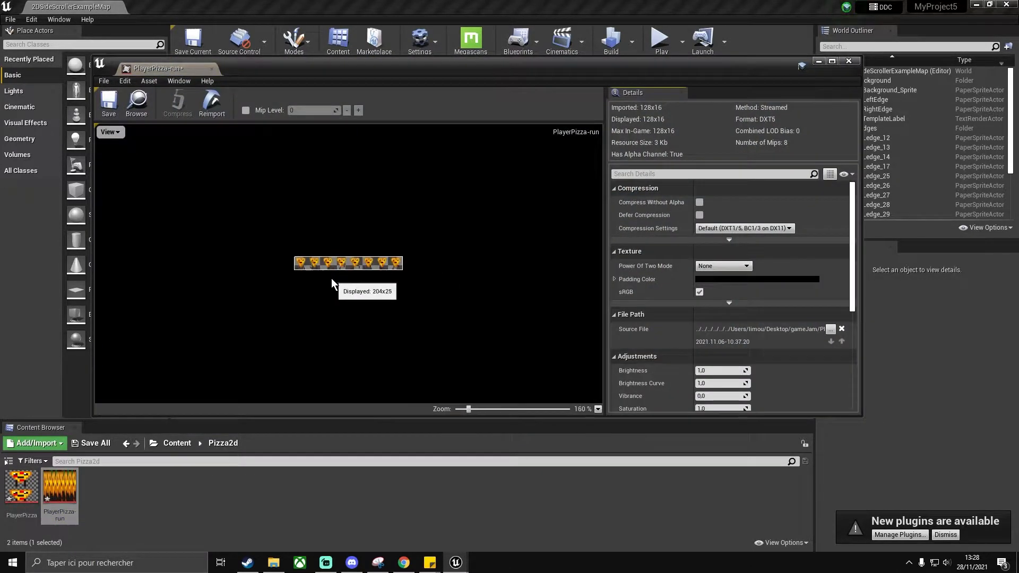
scroll(331, 279, "up", 5)
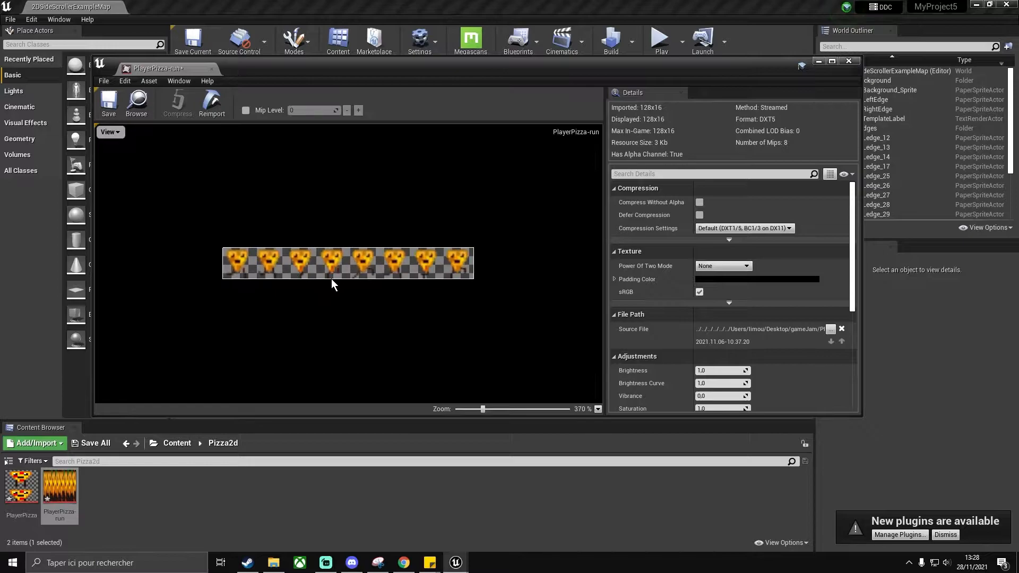
scroll(331, 278, "up", 3)
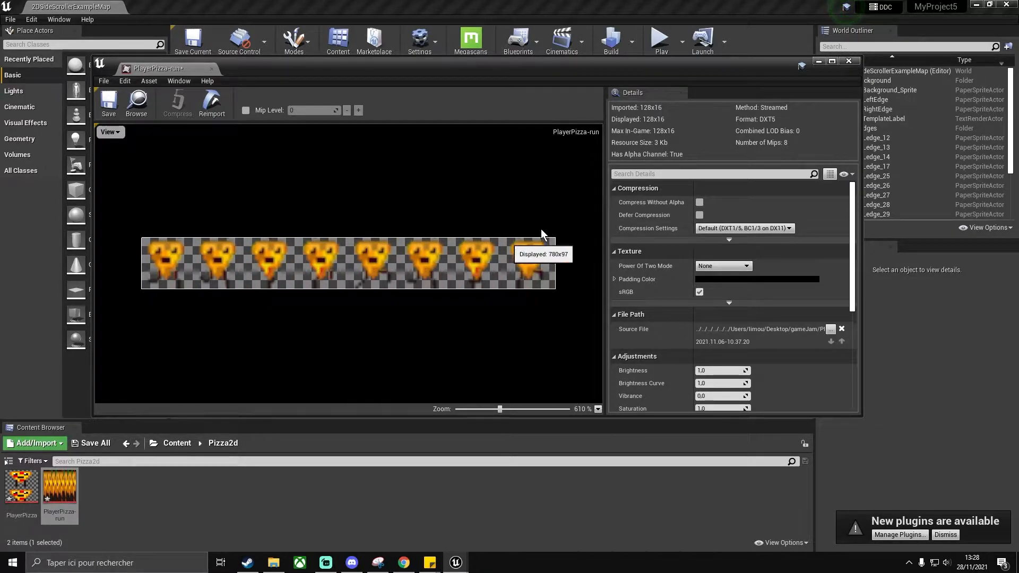
left_click(848, 61)
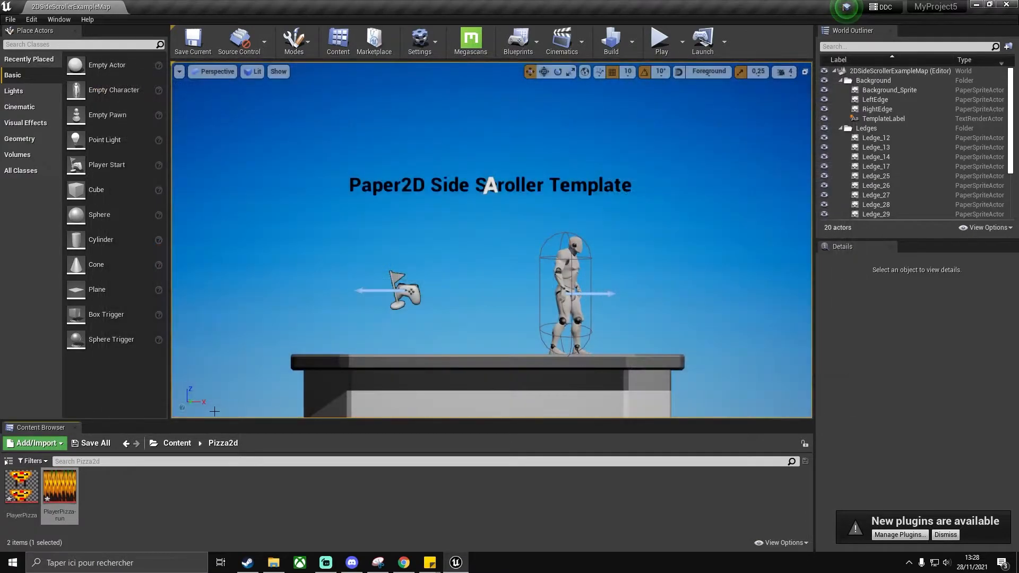
Step: Apply the Paper2D texture settings to the PlayerPizza-run texture, and check its frames up close before closing it
right_click(60, 485)
mouse_move(149, 177)
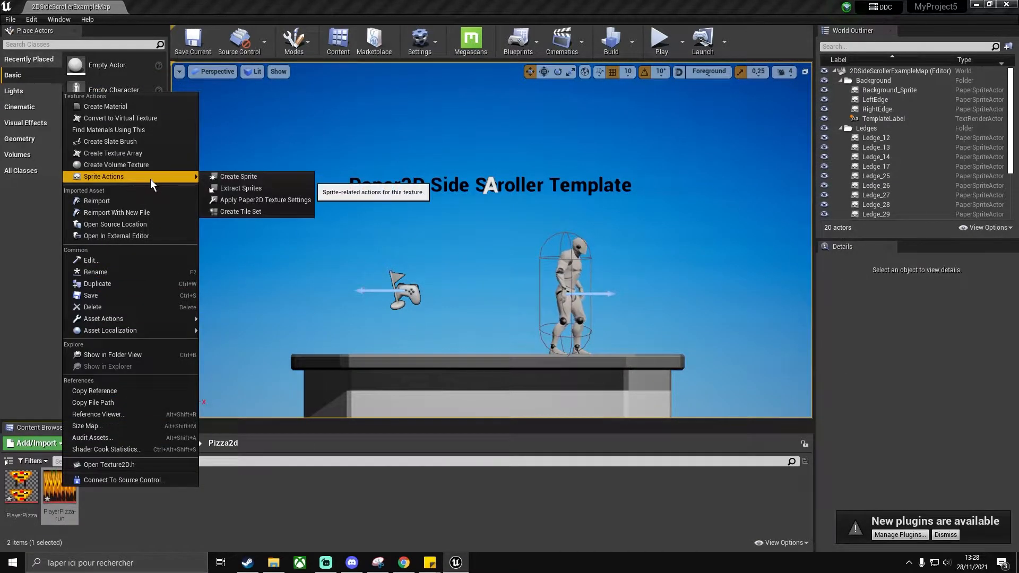
left_click(283, 200)
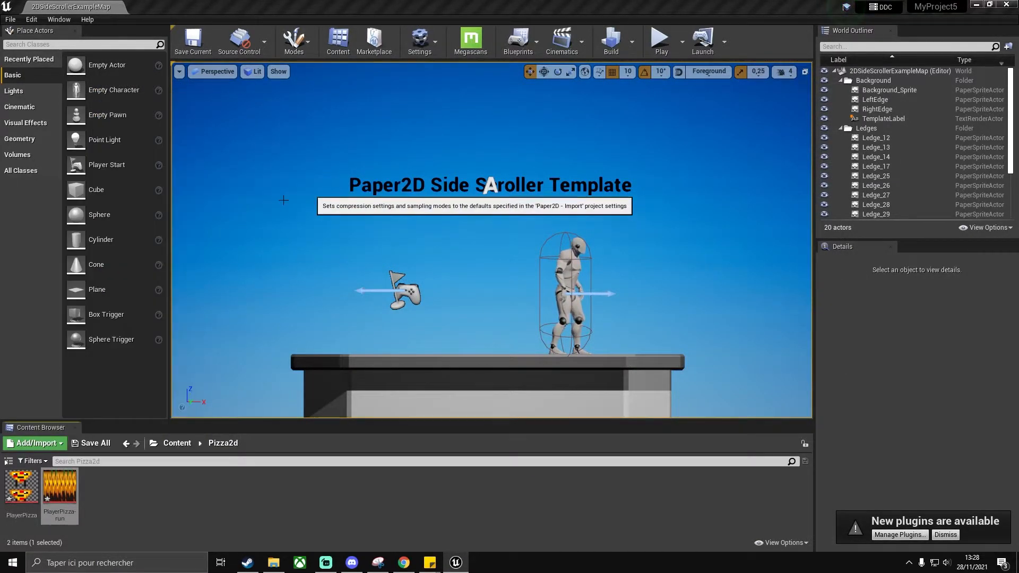
double_click(59, 485)
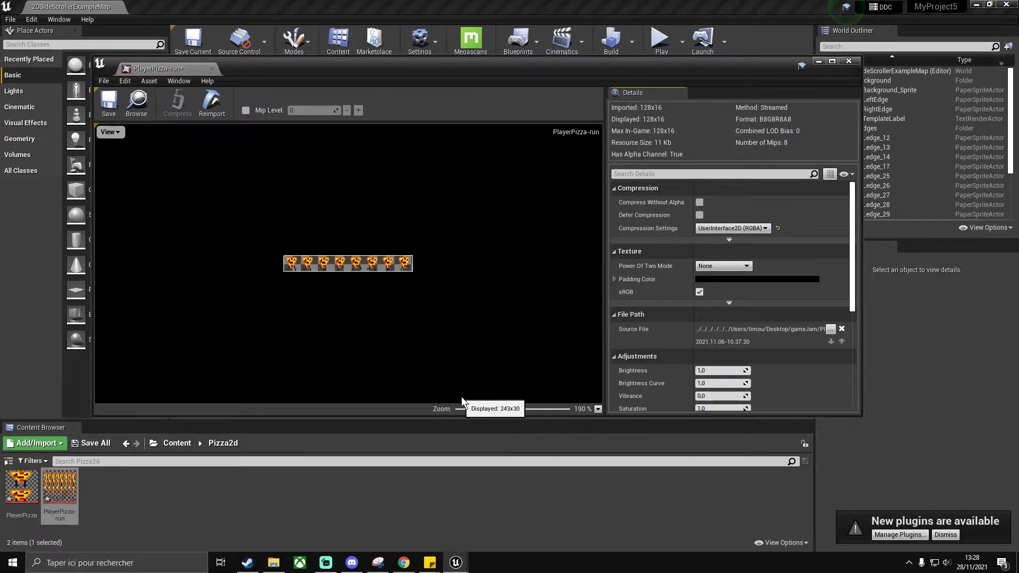
left_click_drag(465, 409, 501, 410)
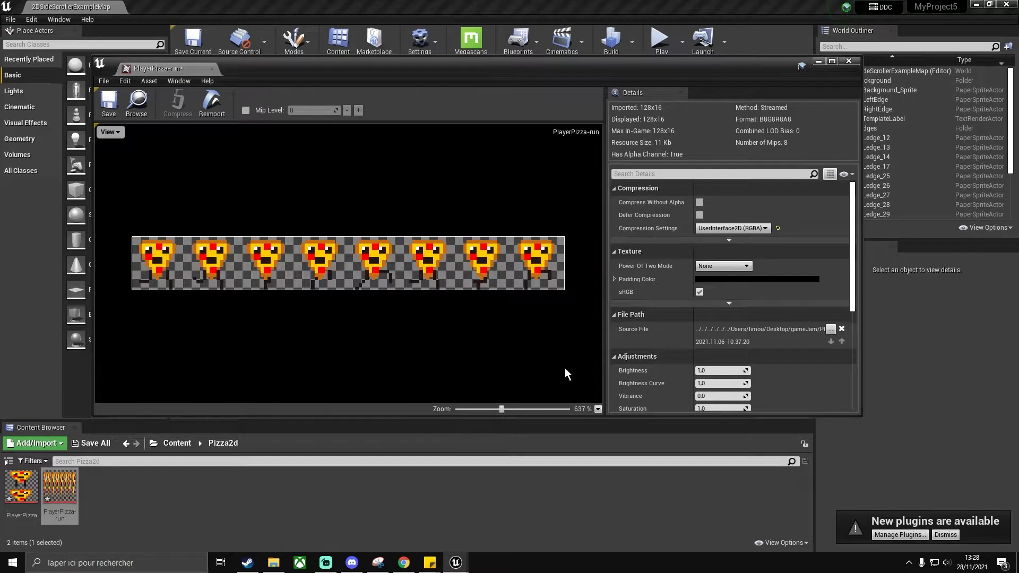
left_click(849, 60)
Step: Create a single sprite from the whole PlayerPizza texture to inspect it, and delete that sprite
left_click(37, 493)
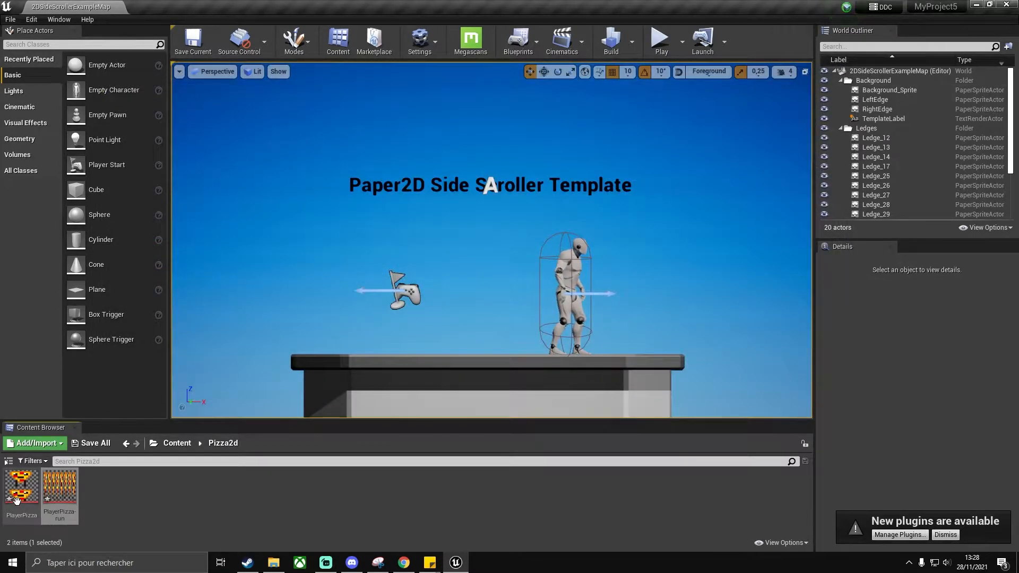
right_click(37, 493)
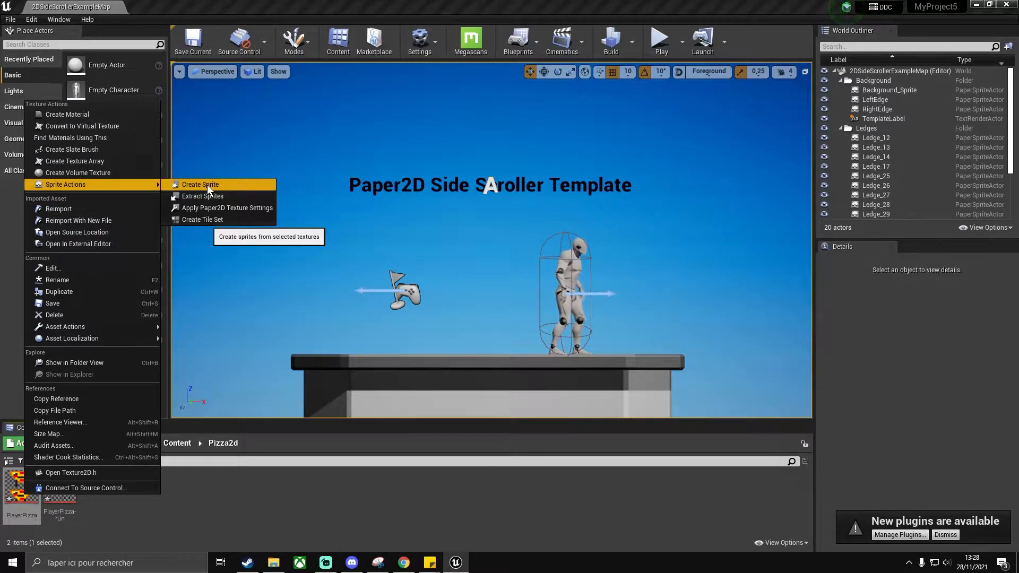
left_click(228, 187)
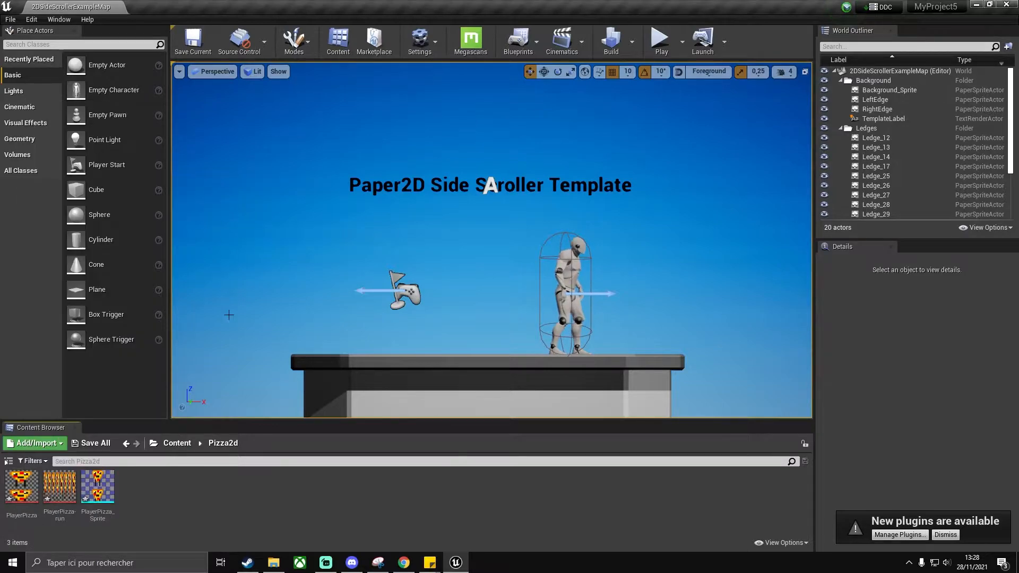
double_click(88, 486)
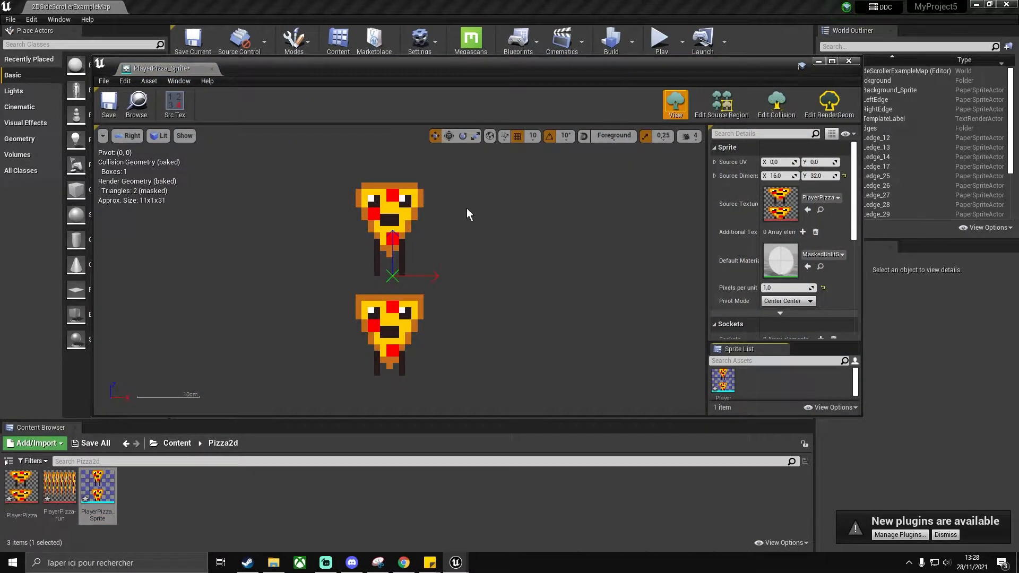
left_click(847, 61)
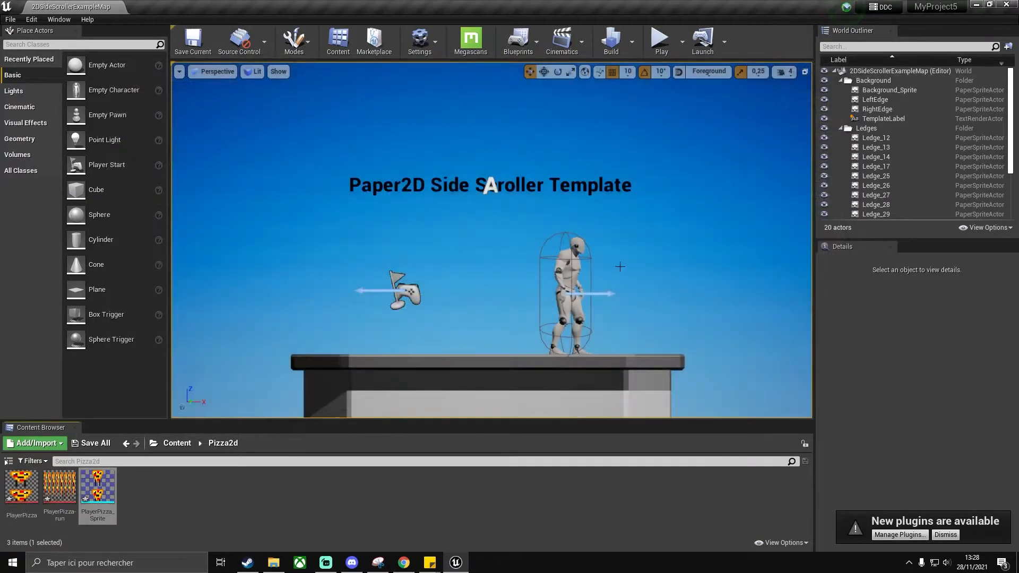
key("Delete")
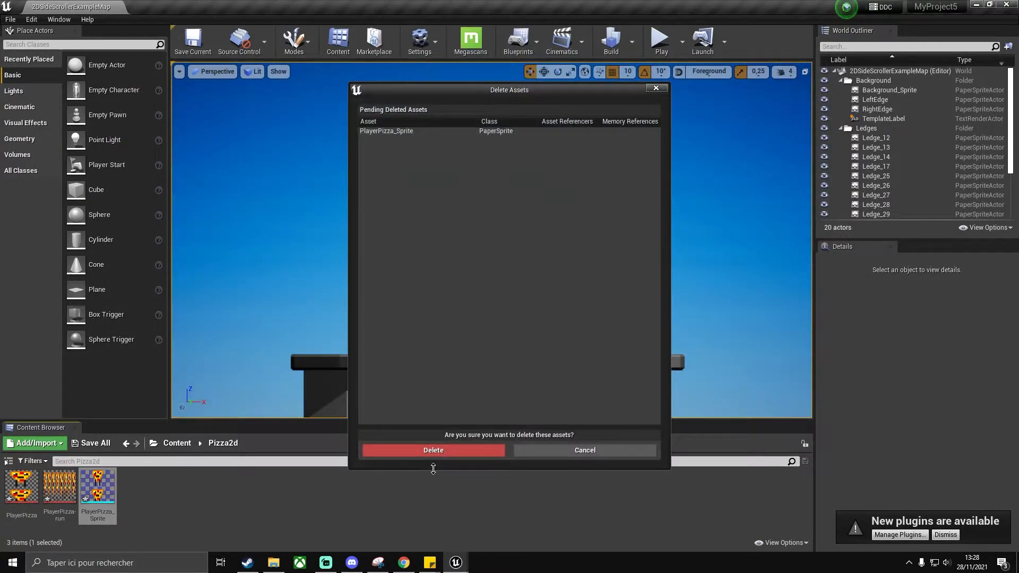
left_click(436, 450)
Step: Start extracting sprites from the PlayerPizza texture and examine the automatic outlines around its two frames up close
right_click(26, 491)
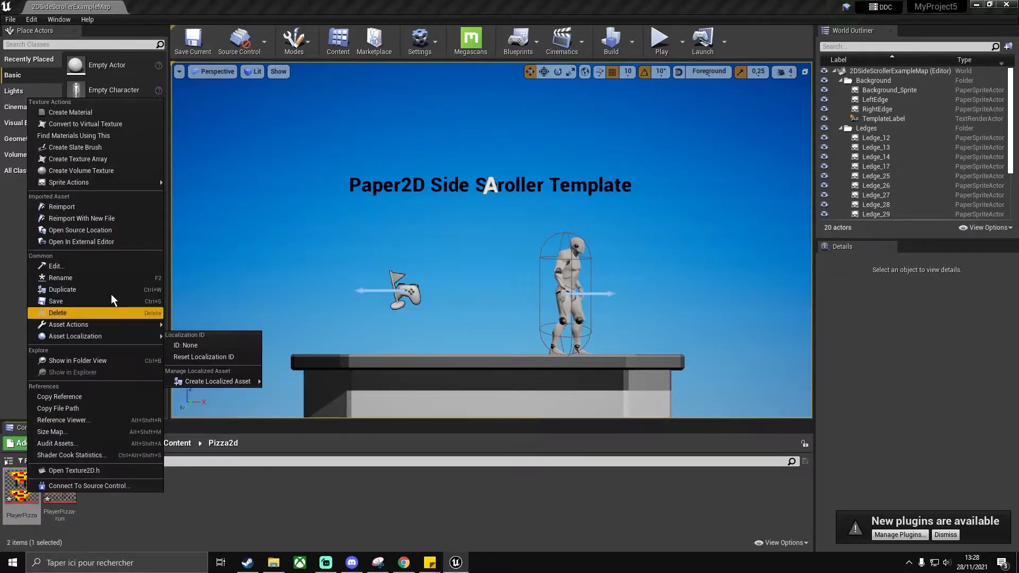
mouse_move(126, 186)
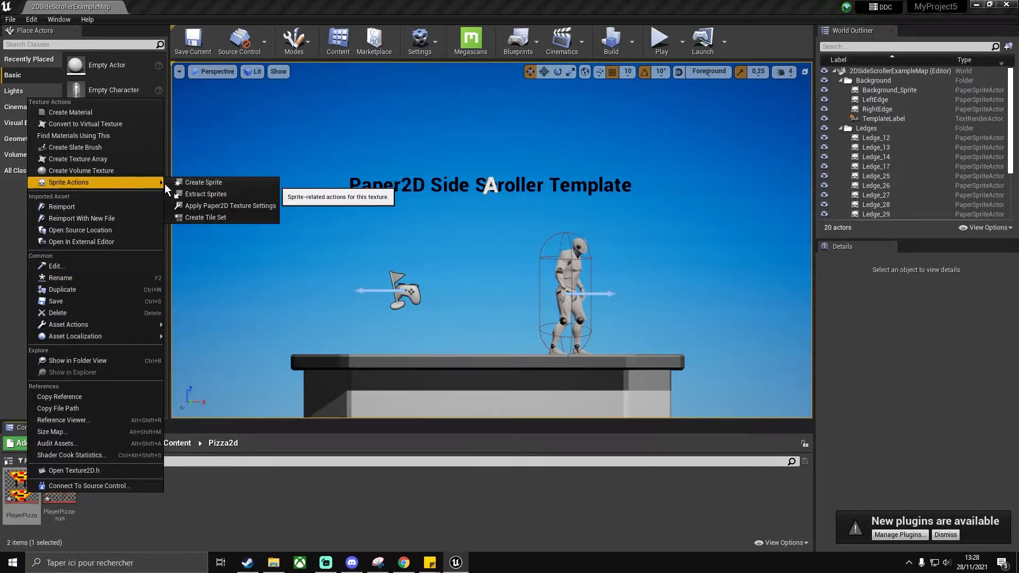
left_click(224, 194)
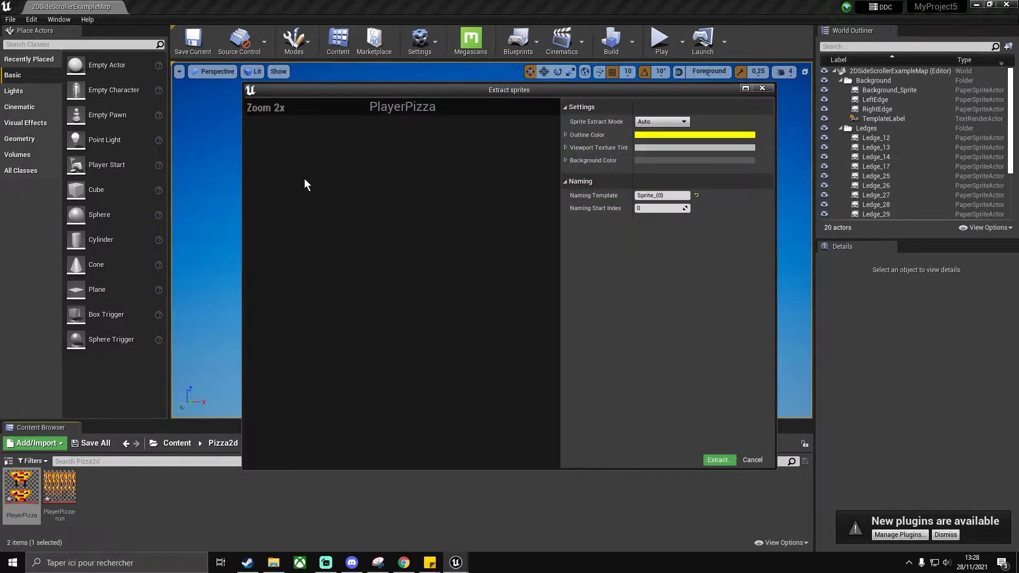
scroll(424, 309, "up", 3)
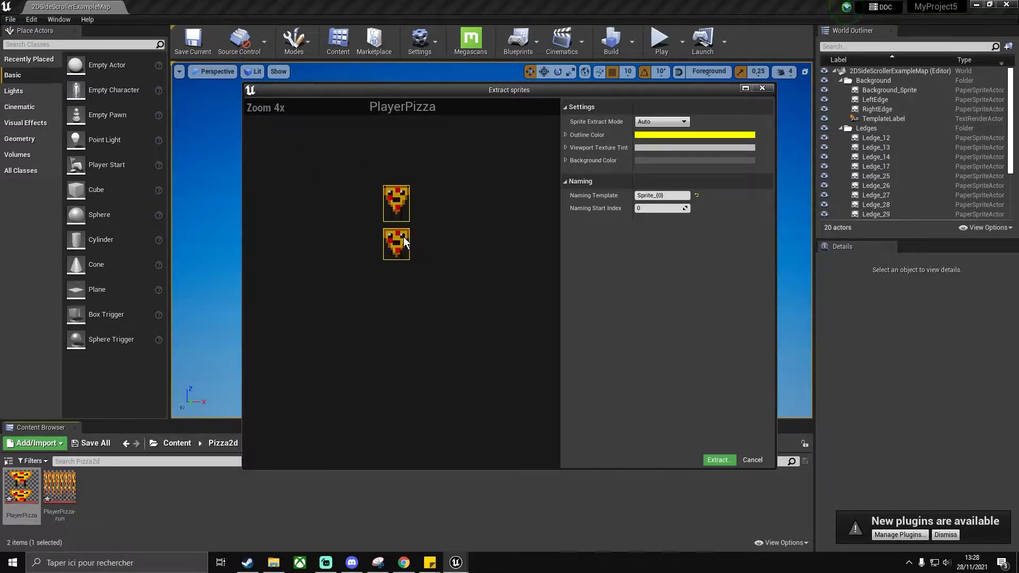
scroll(449, 298, "up", 2)
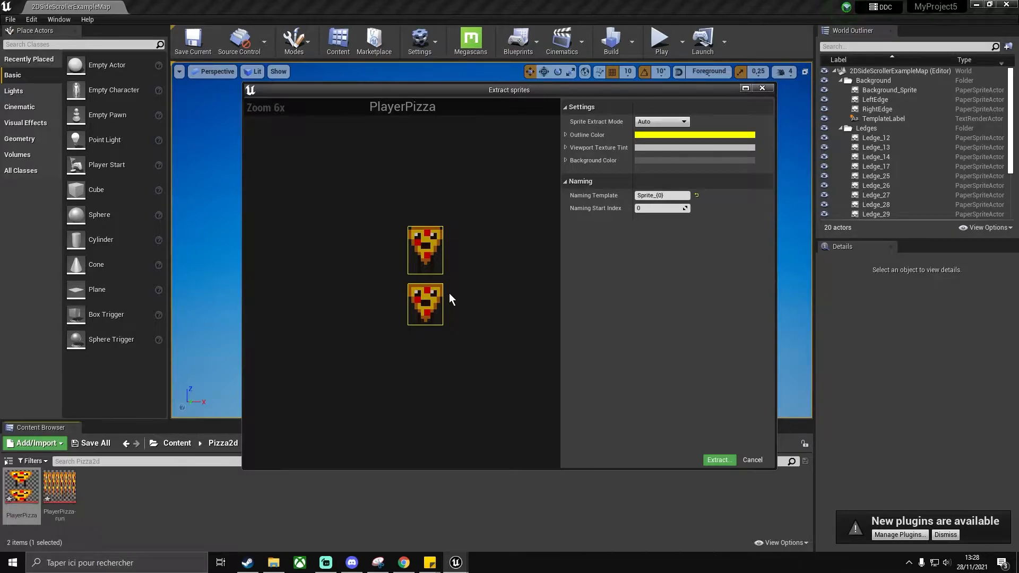
scroll(421, 285, "up", 5)
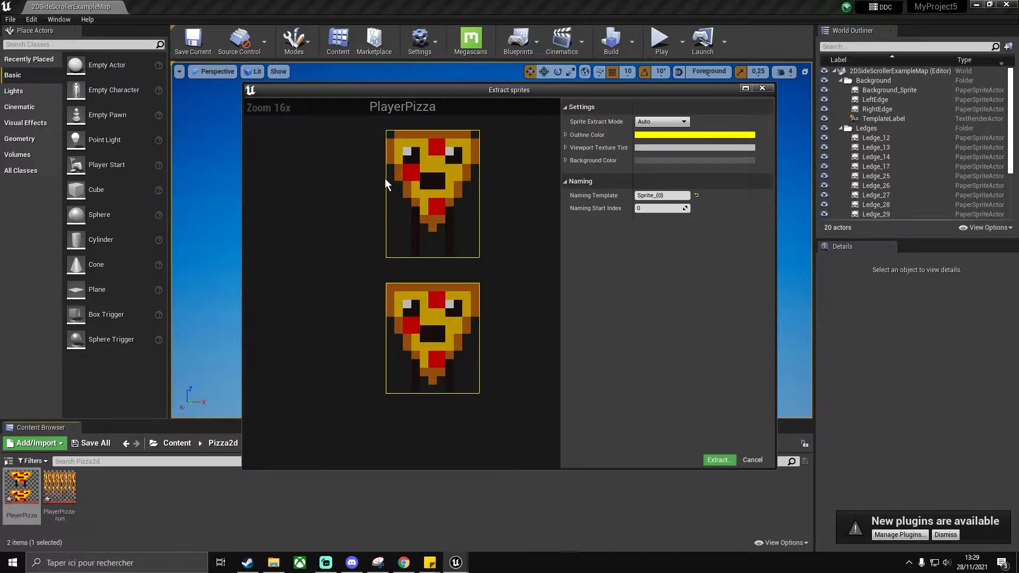
Step: Compare the Auto and Grid extract modes for PlayerPizza, and choose Grid with a cell height of 16
left_click(673, 123)
left_click(657, 142)
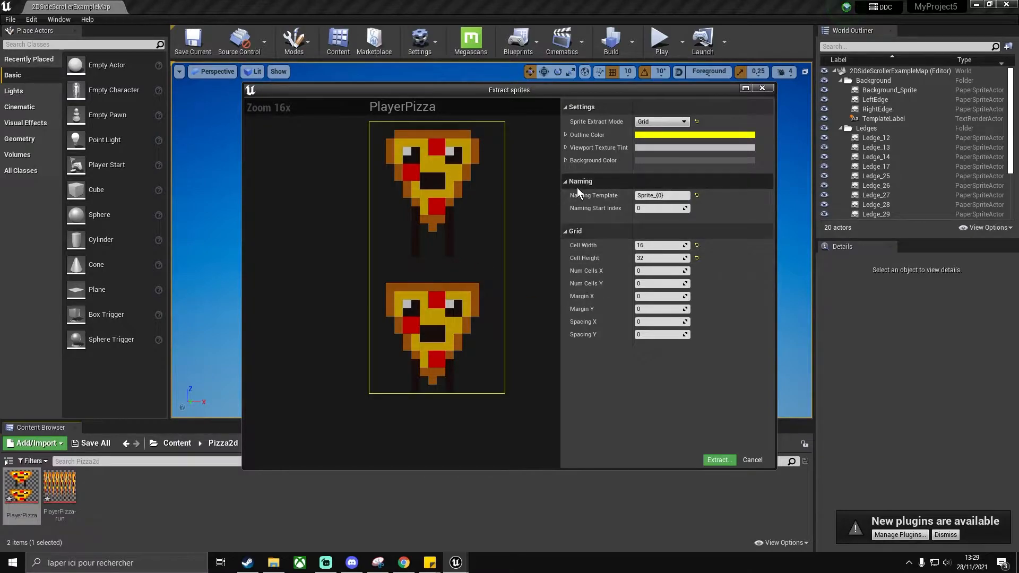
left_click(655, 122)
left_click(658, 132)
left_click(663, 121)
left_click(650, 141)
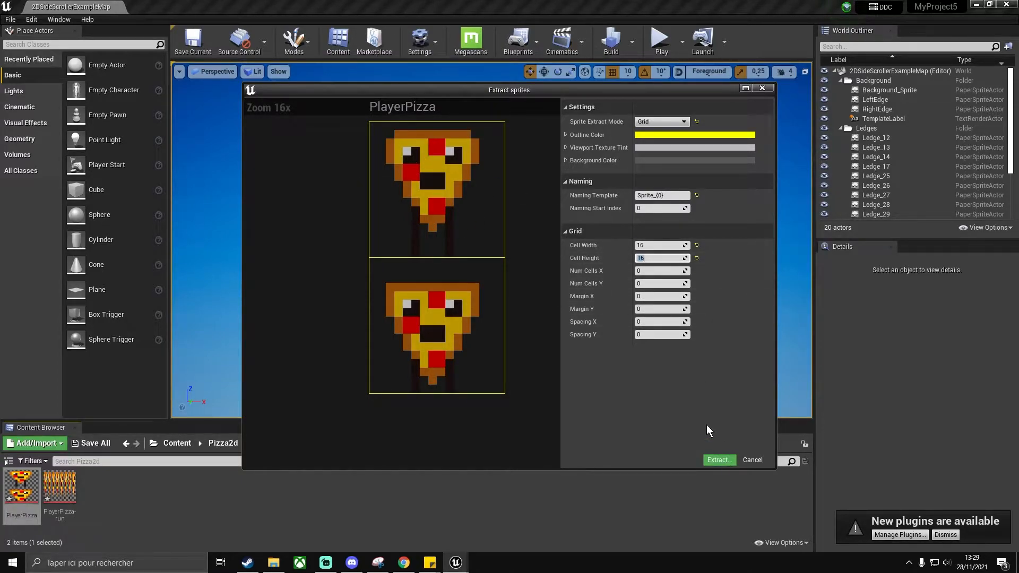
Step: Set the naming template to Sprite_idle_{0} and extract the idle sprites from PlayerPizza
left_click(636, 197)
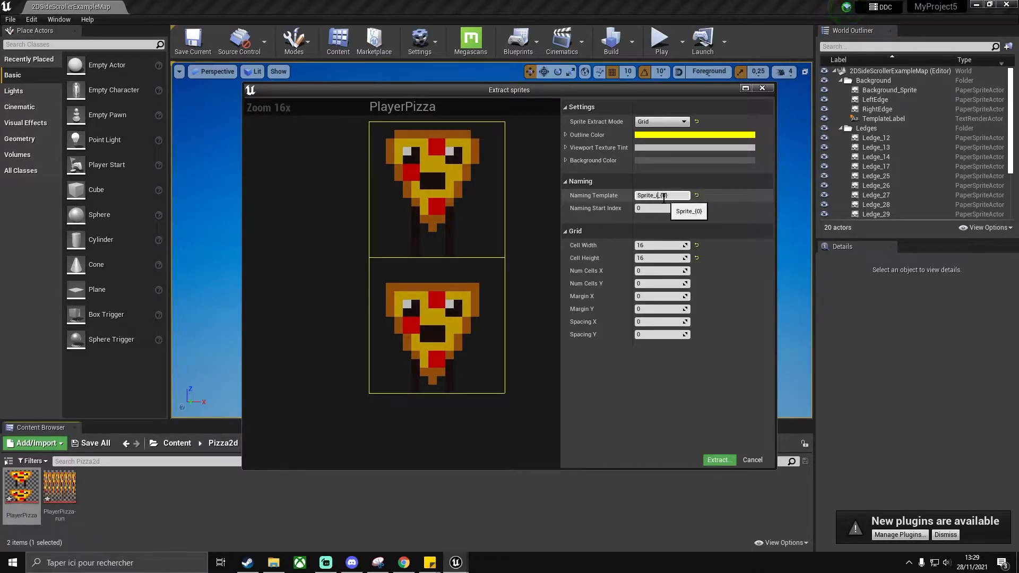
left_click(662, 417)
left_click(718, 460)
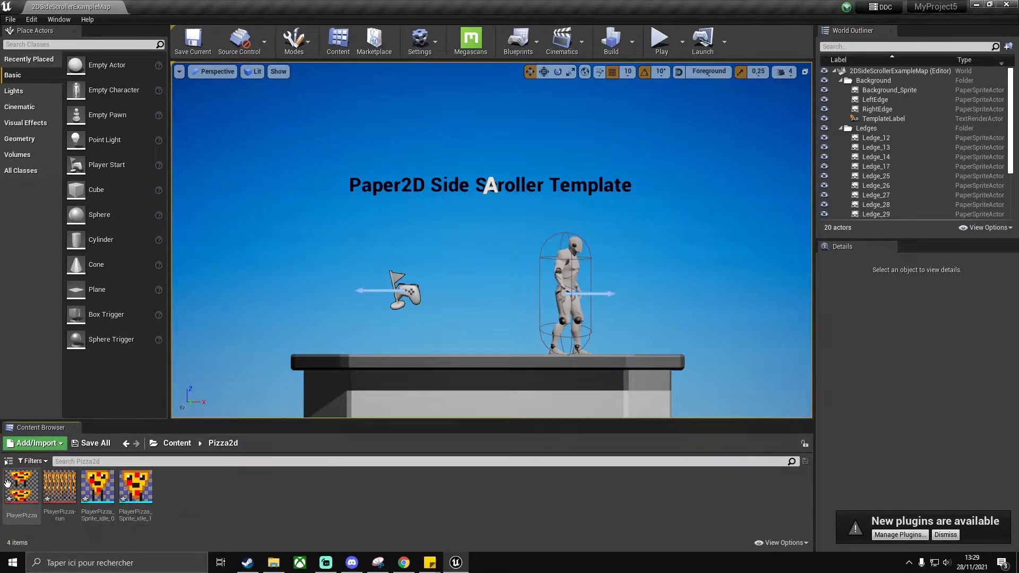
Step: Extract the run sprites from the PlayerPizza-run texture in Grid mode with a cell width of 16 and the naming template Sprite_Run_{0}
right_click(66, 492)
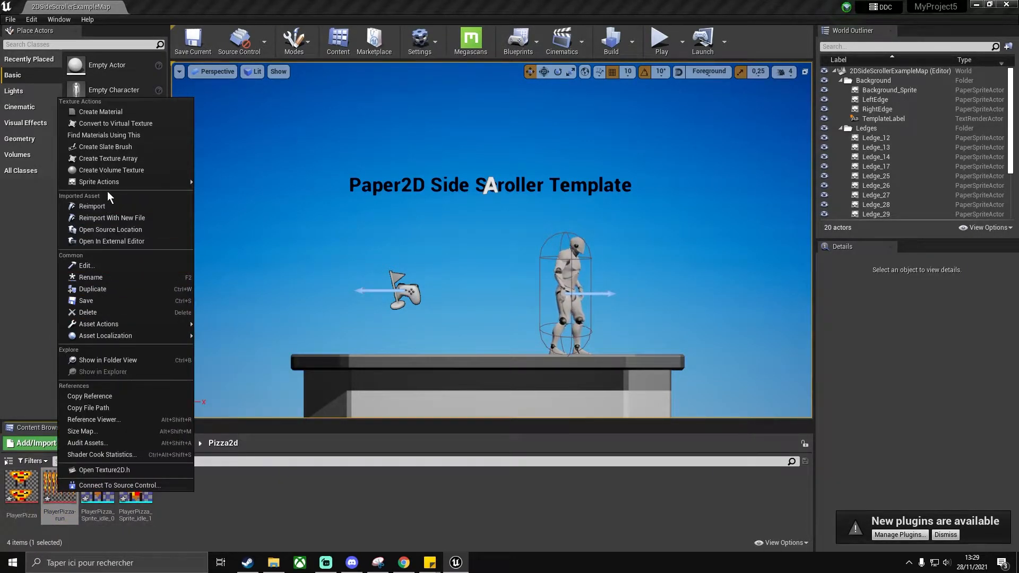
mouse_move(119, 182)
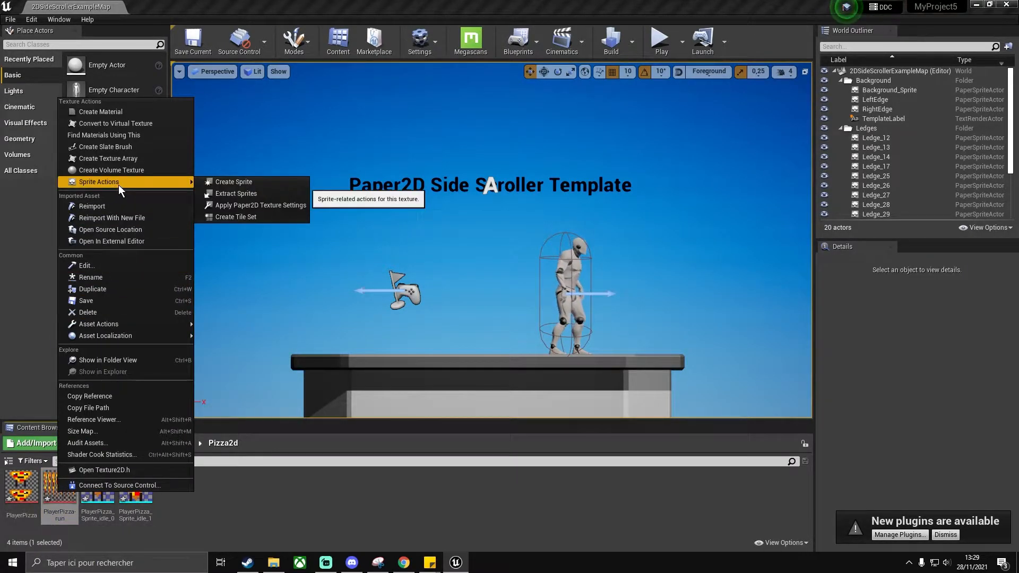
left_click(240, 194)
scroll(345, 212, "up", 4)
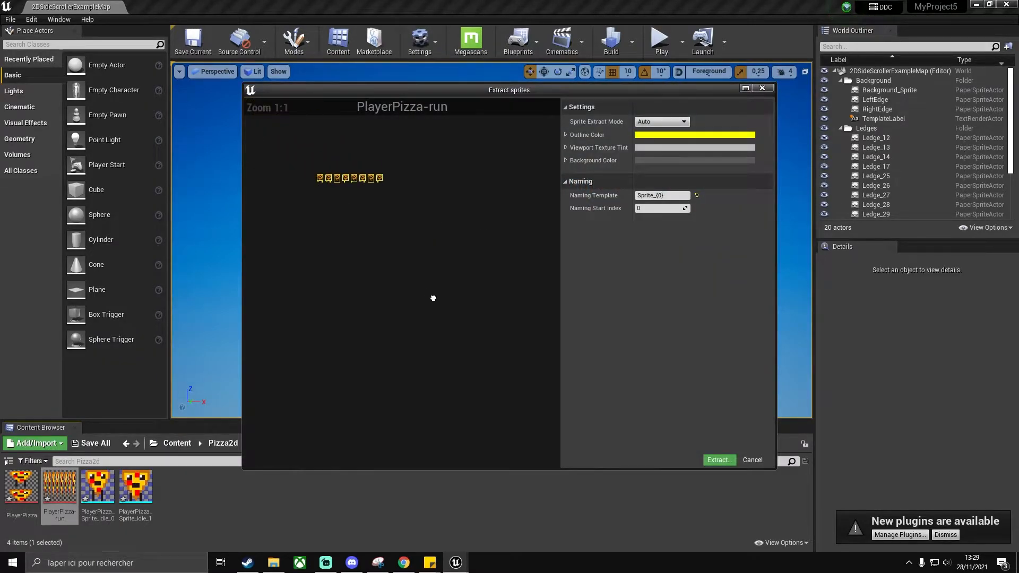
right_click_drag(395, 242, 476, 314)
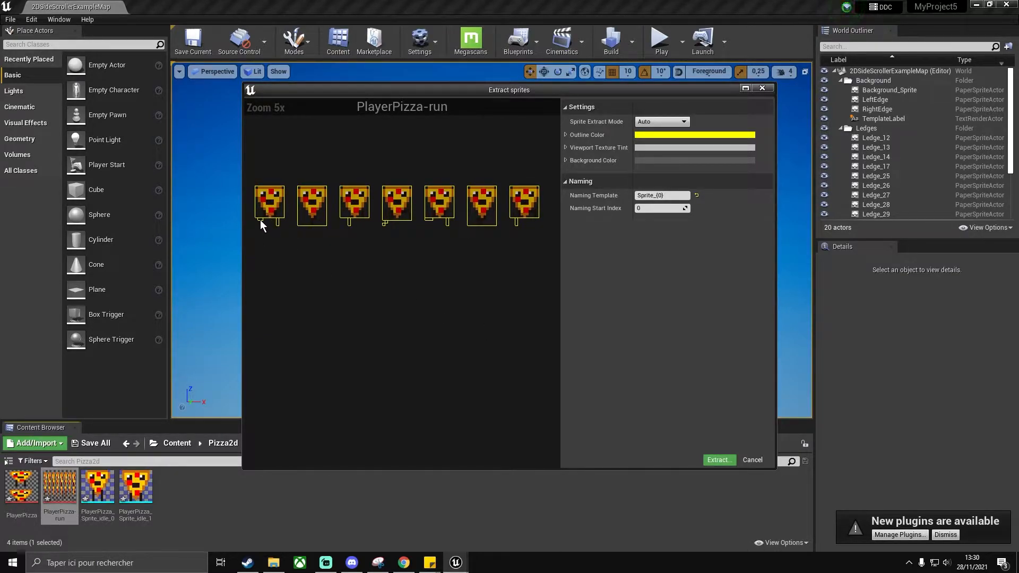
left_click(662, 121)
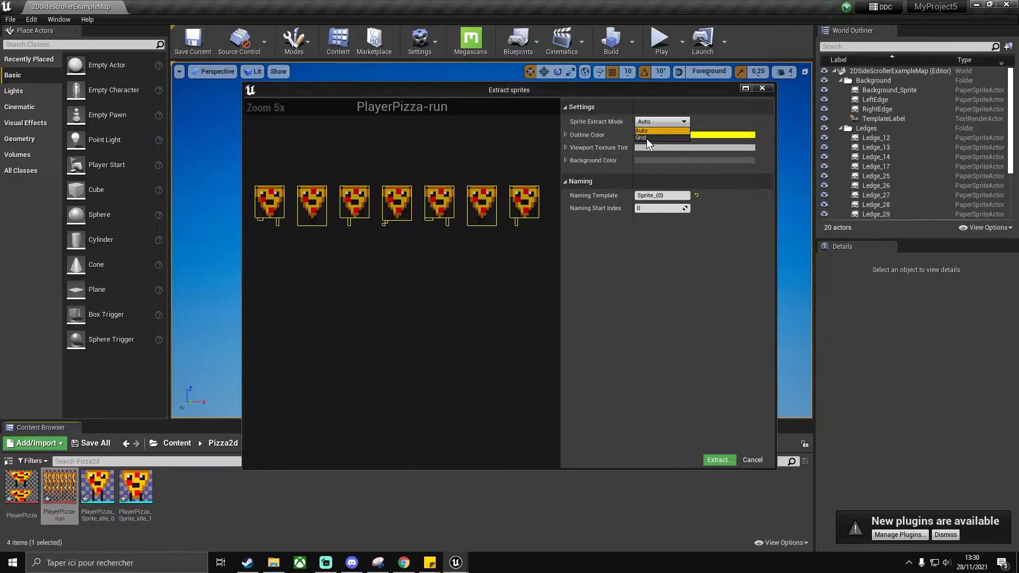
left_click(645, 138)
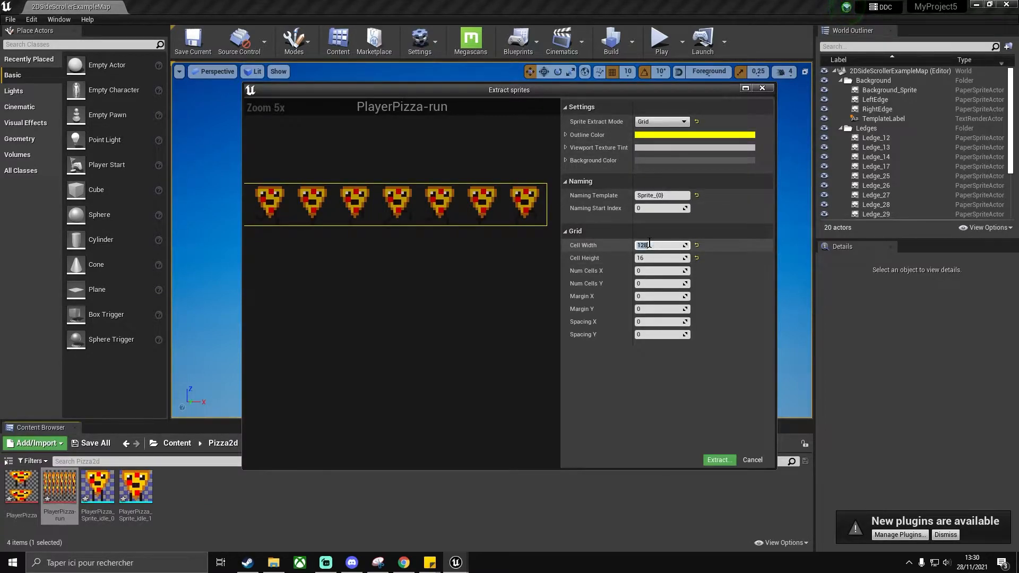
right_click_drag(346, 307, 365, 319)
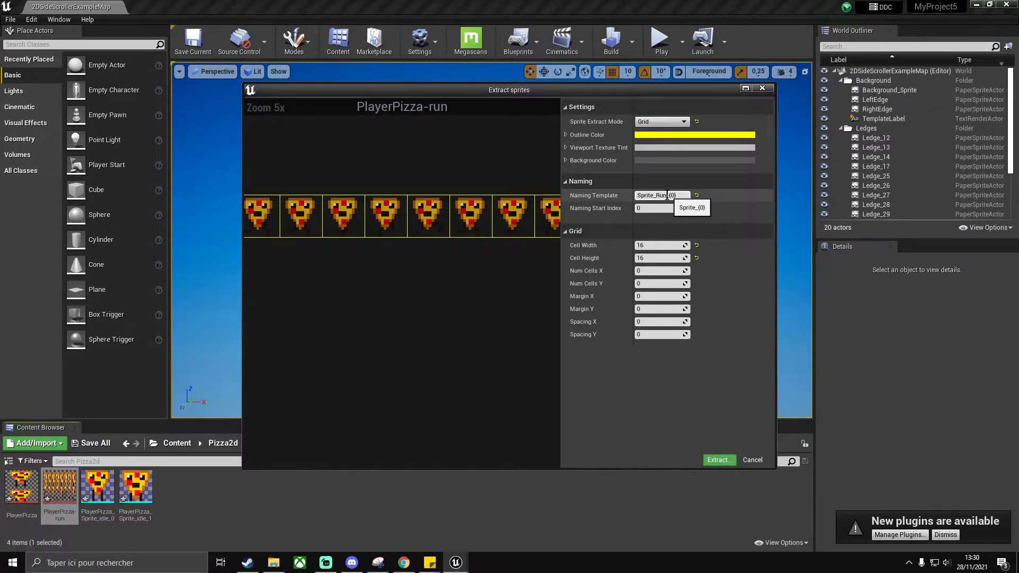
left_click(720, 460)
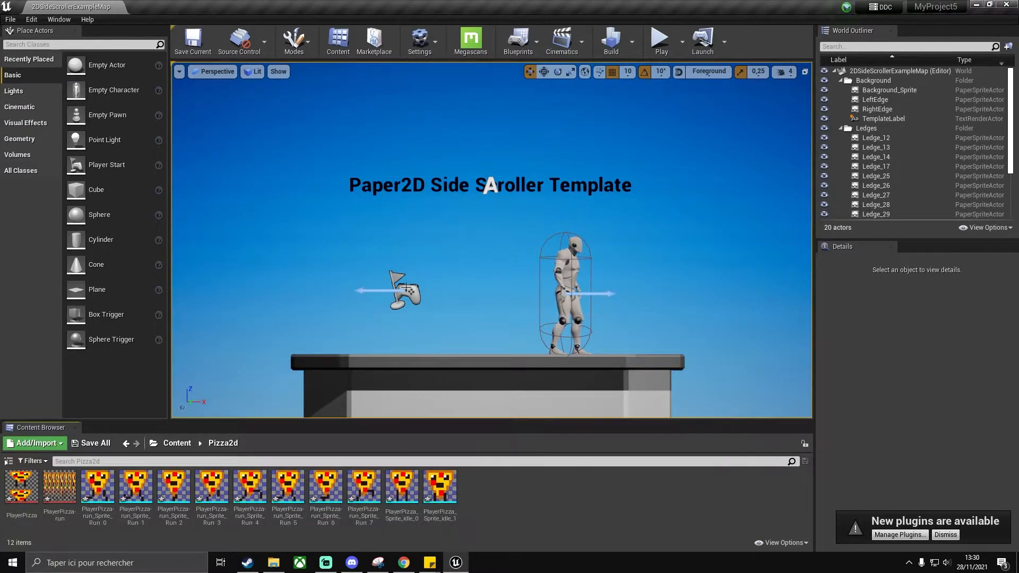
Step: Show the project's folder tree beside the Pizza2d assets and collapse the Ledges folder in the World Outliner
left_click(9, 461)
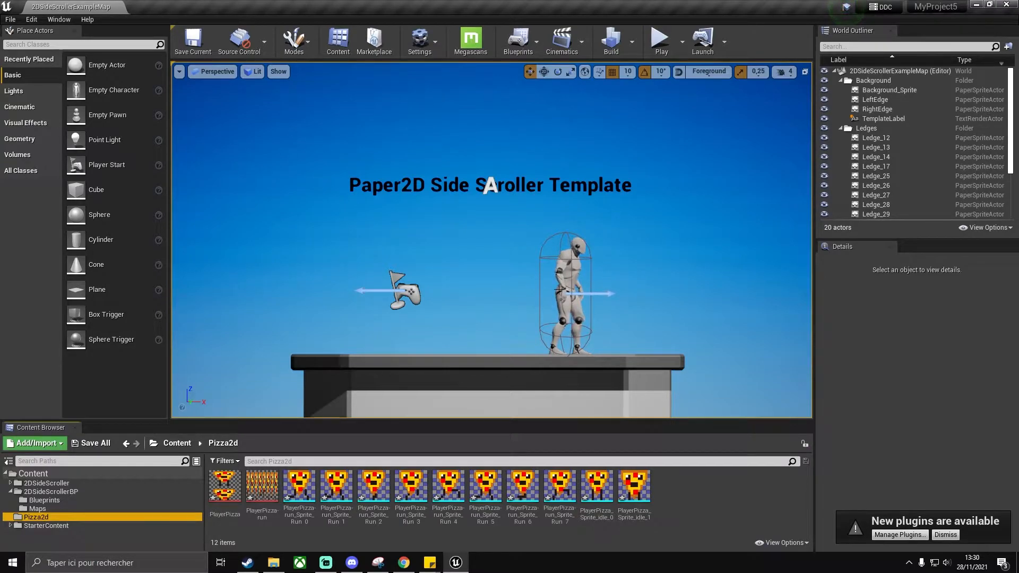
left_click(840, 128)
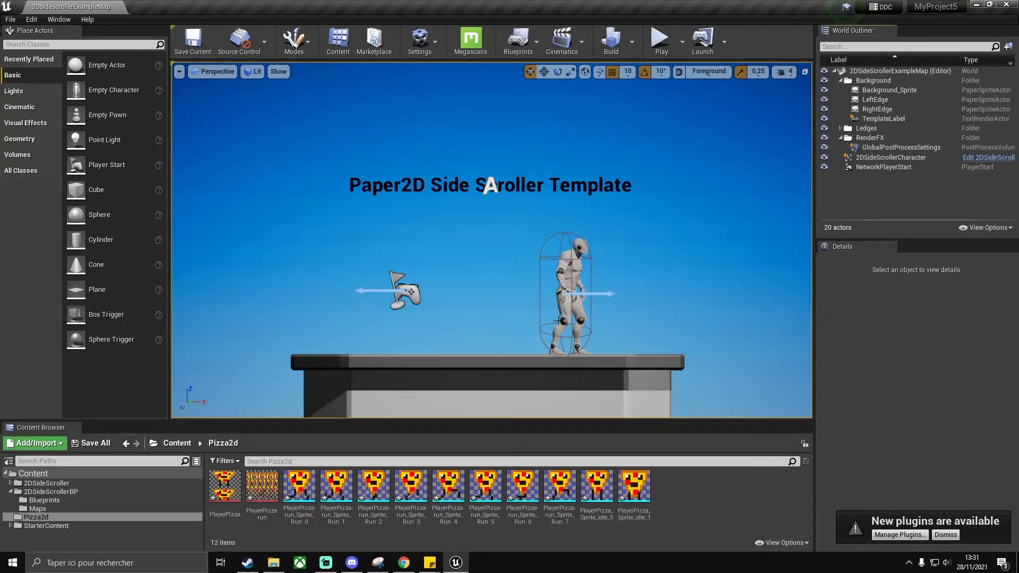
Step: Create a flipbook from the two idle sprites, name it PFB_PlayerPizza_Sprite_idle, and open it
left_click(593, 491)
left_click(632, 493, "ctrl")
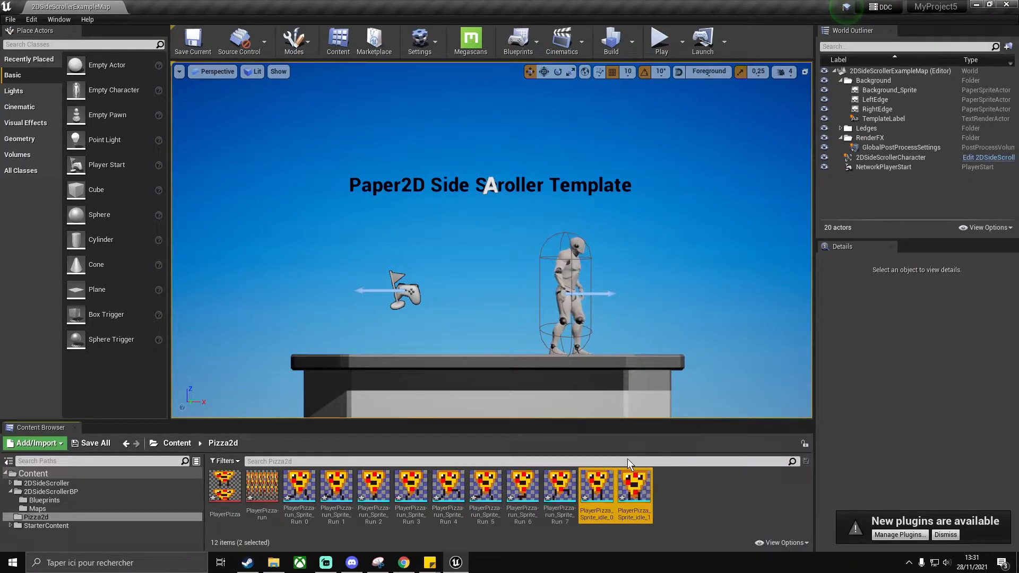
right_click(597, 487)
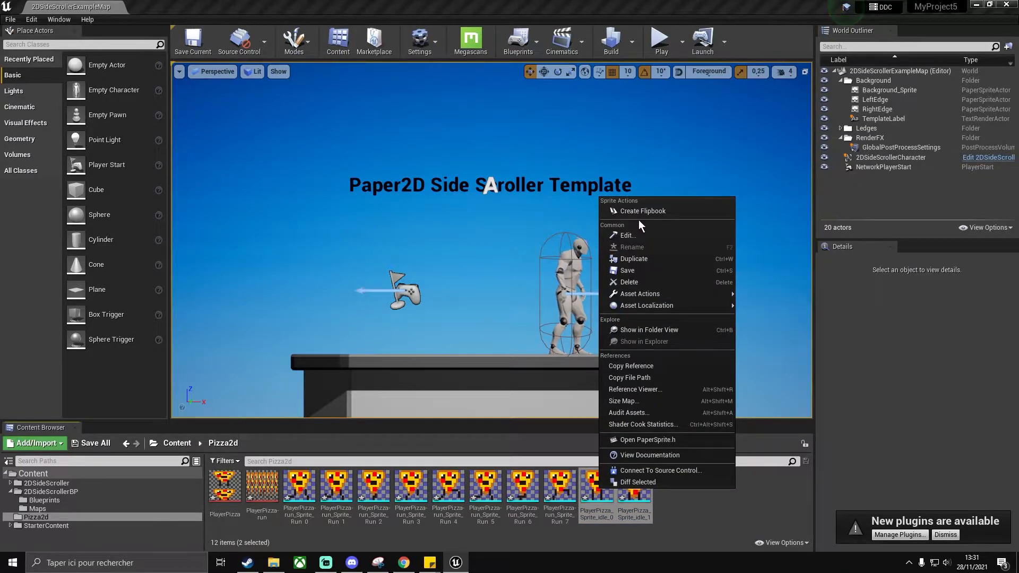
left_click(667, 212)
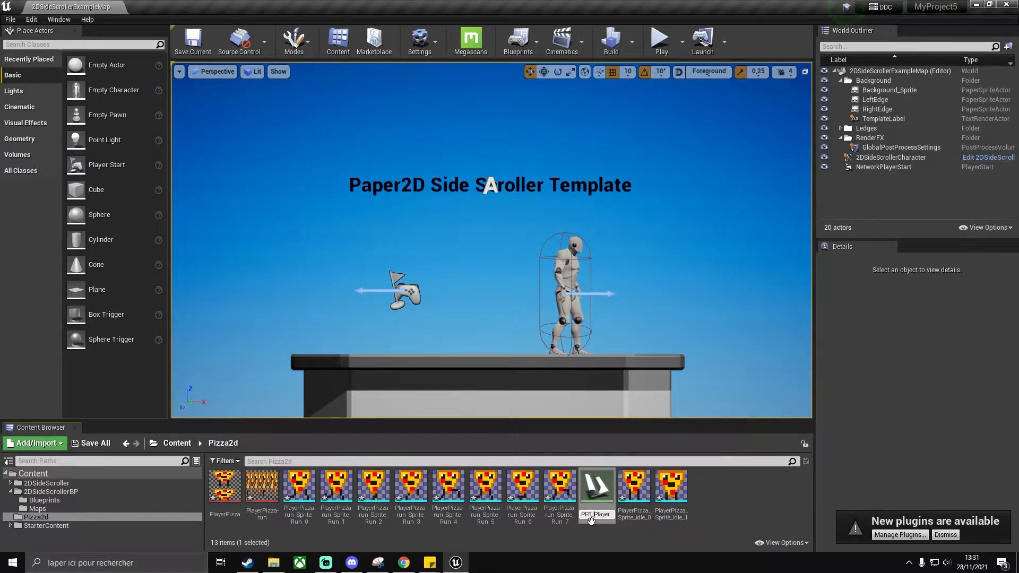
key("Return")
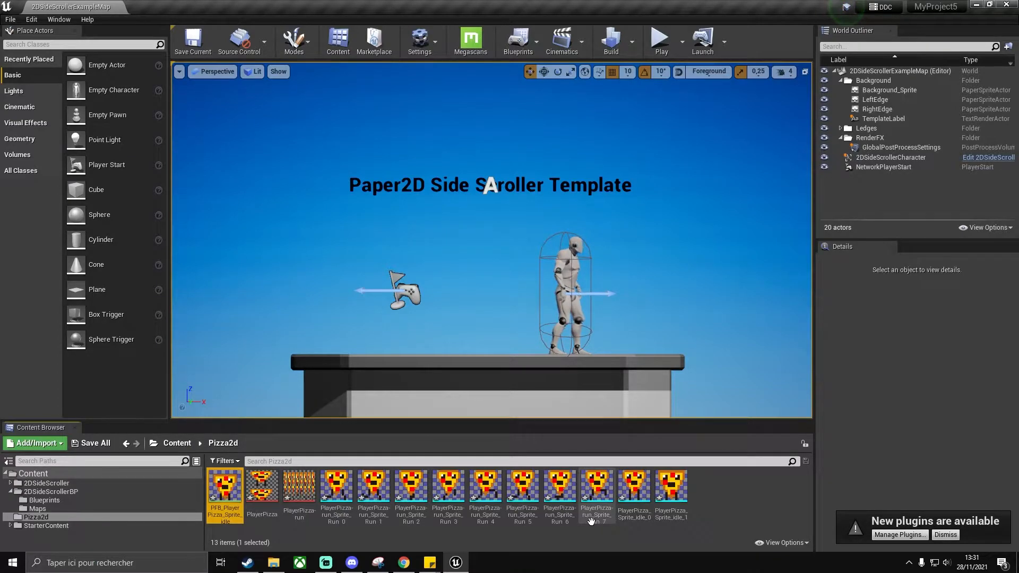
double_click(222, 487)
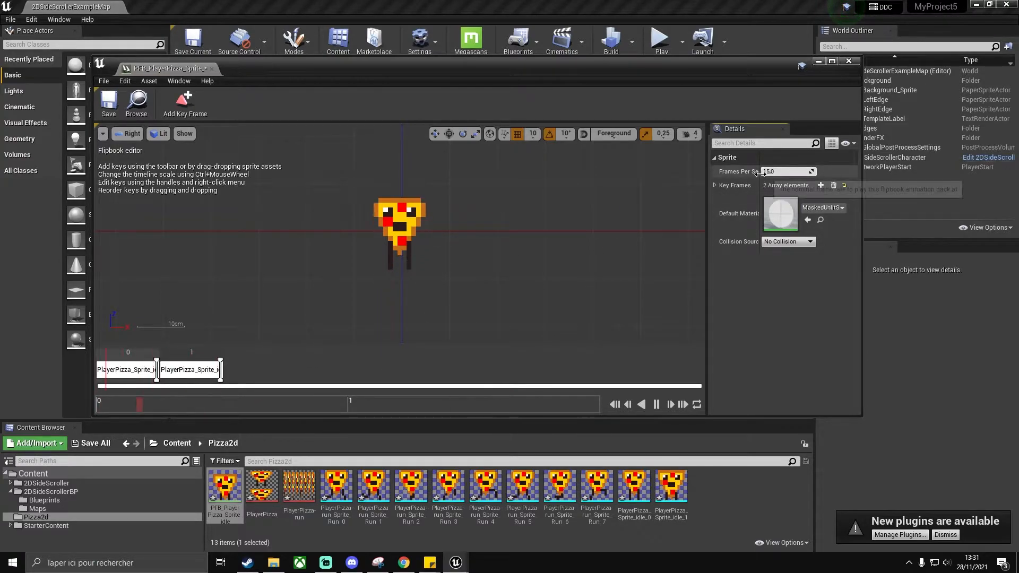
Step: Set the idle flipbook's Frames Per Second to 3 and close its editor
left_click(781, 171)
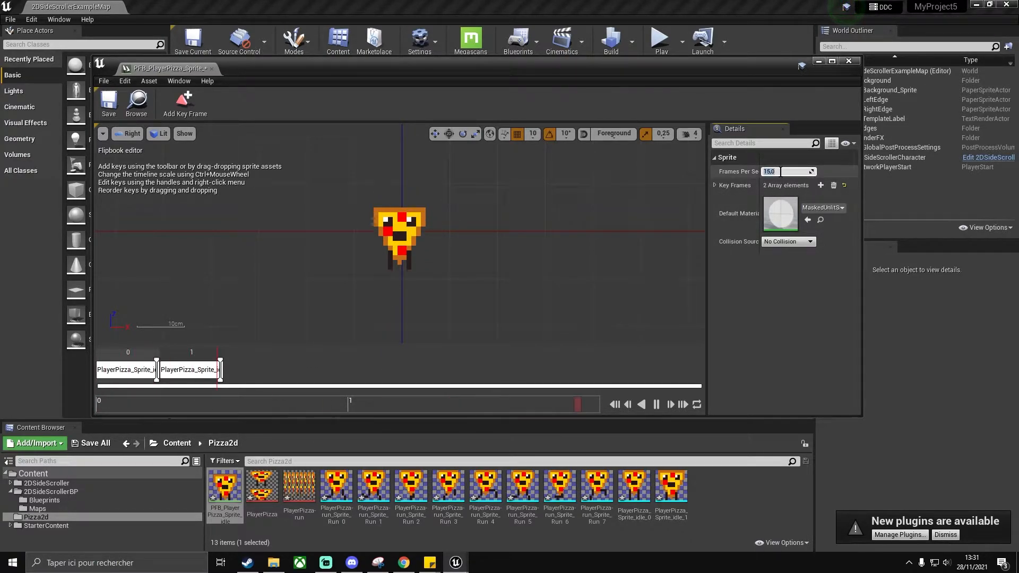
type("3")
key("Return")
left_click(771, 172)
left_click(852, 62)
left_click(849, 61)
Step: Create a flipbook from the eight run sprites and name it PFB_PlayerPizza-run_Sprite_Run
left_click(336, 487)
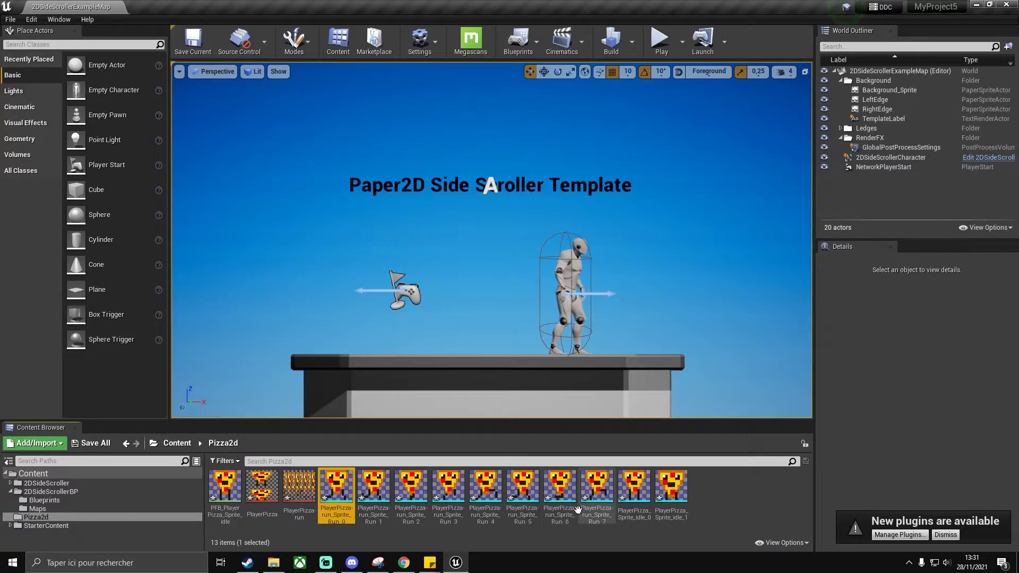
left_click(596, 483, "shift")
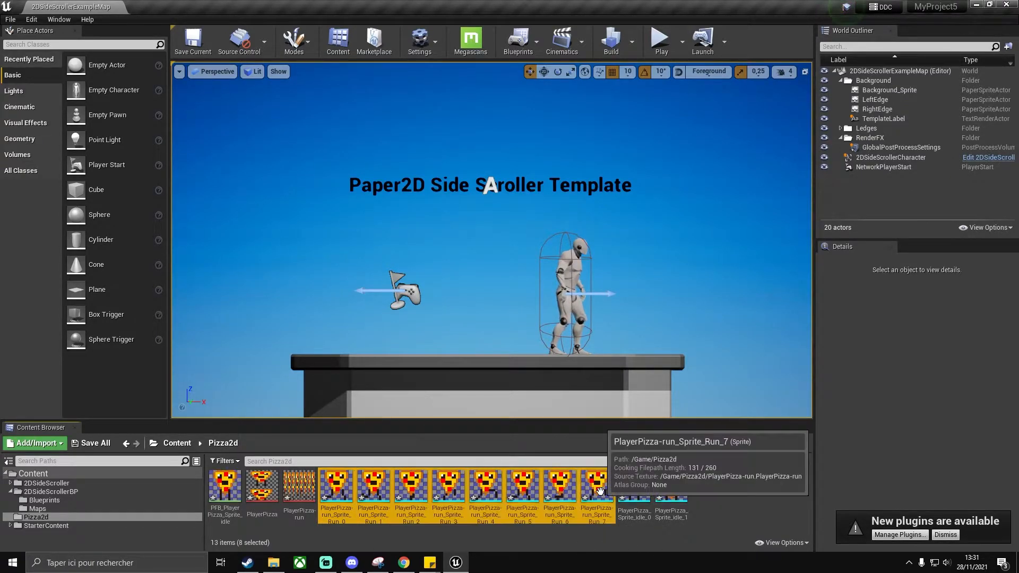
right_click(337, 486)
left_click(396, 221)
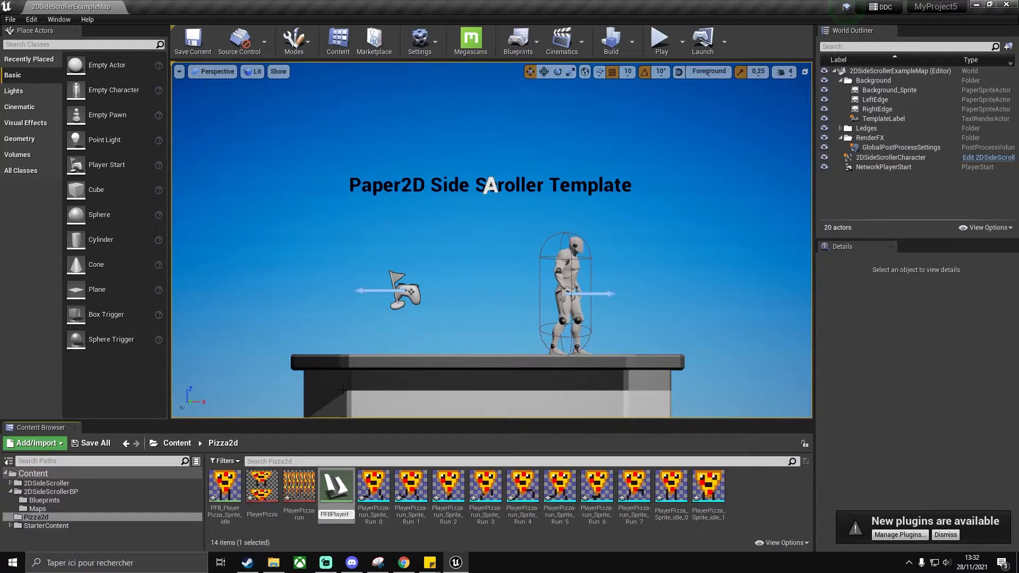
key("Return")
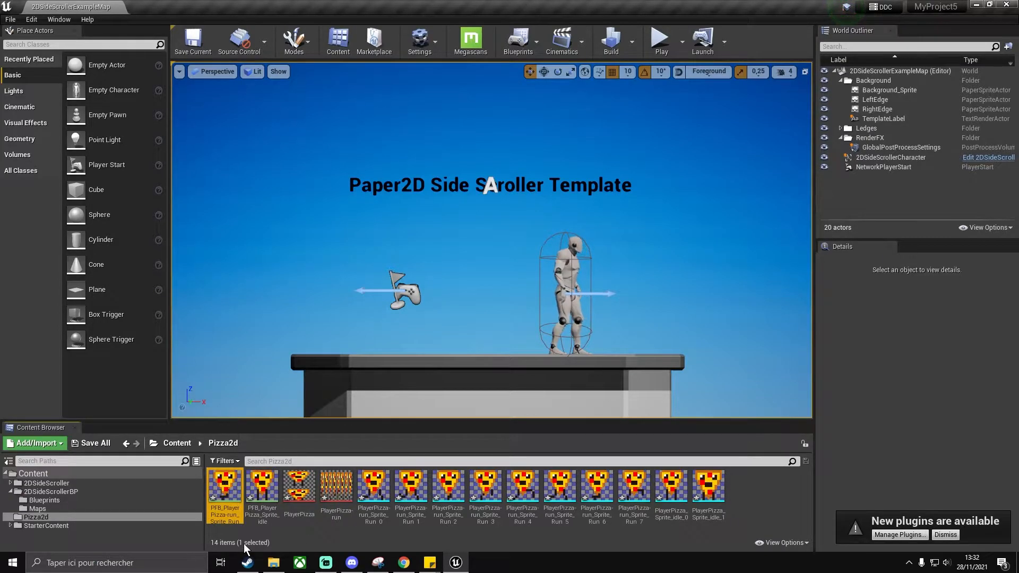
Step: Set the run flipbook's Frames Per Second to 10 and close its editor
double_click(225, 487)
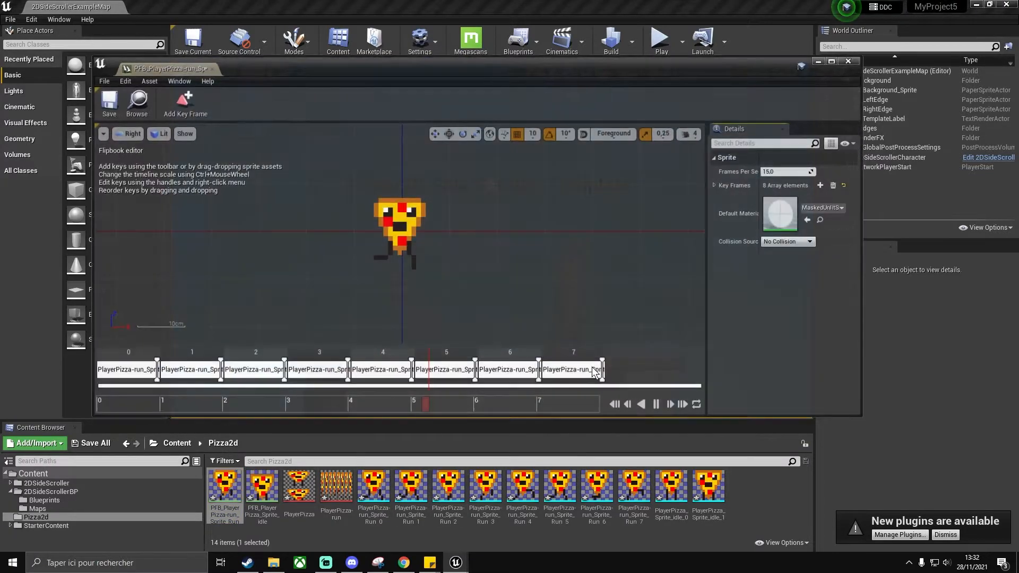
left_click(778, 170)
type("10")
key("Return")
left_click(850, 61)
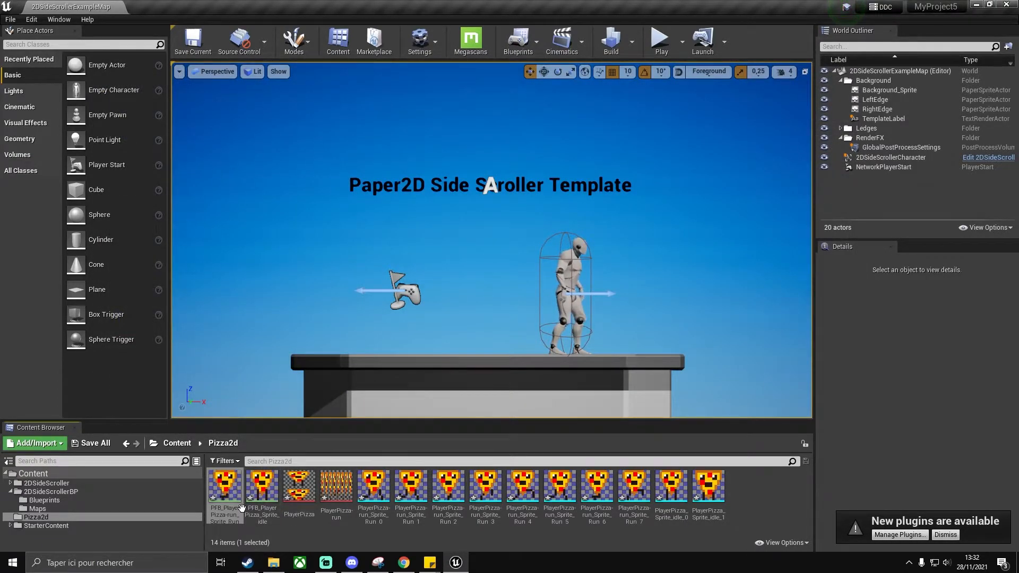
Step: Bulk edit the eight run and two idle sprites in the Property Matrix, setting their Pivot Mode to Bottom Center
double_click(261, 482)
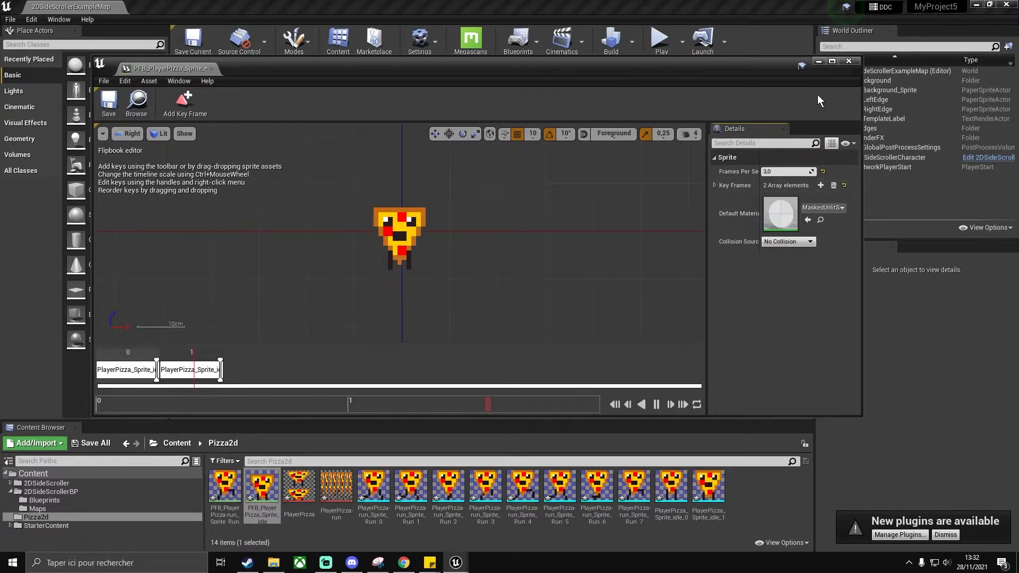
left_click(845, 61)
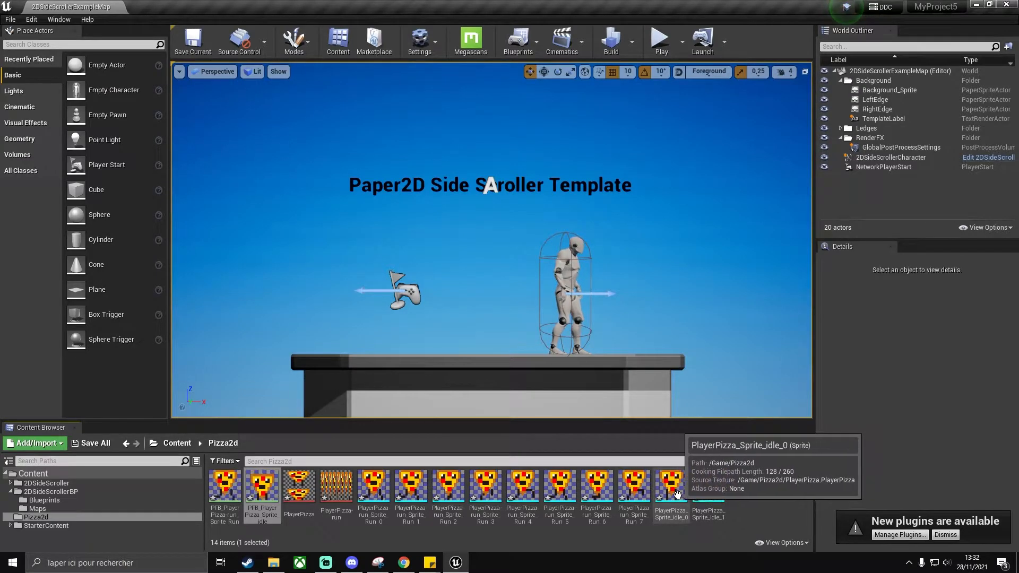
left_click(680, 496)
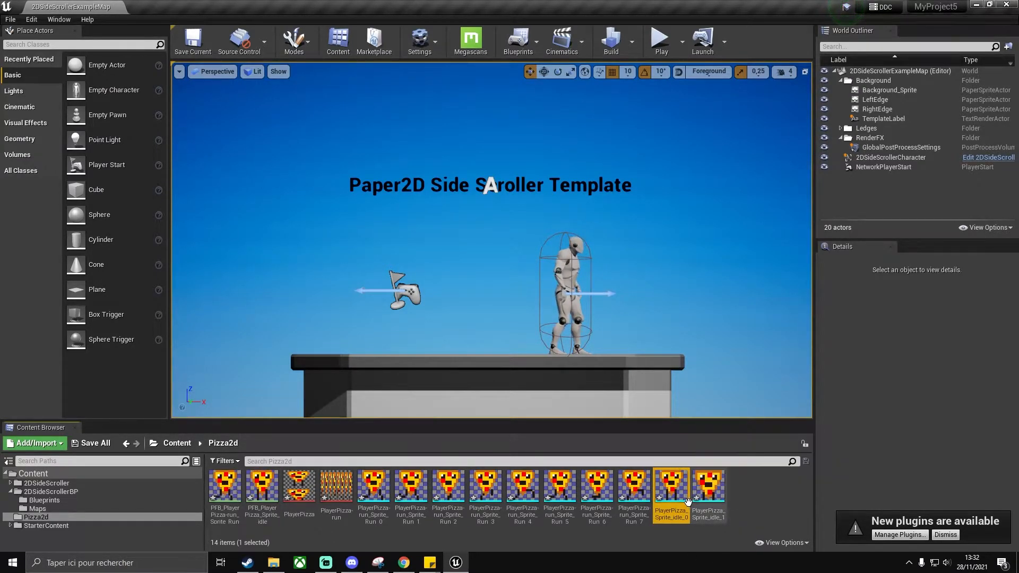
left_click(694, 493, "ctrl")
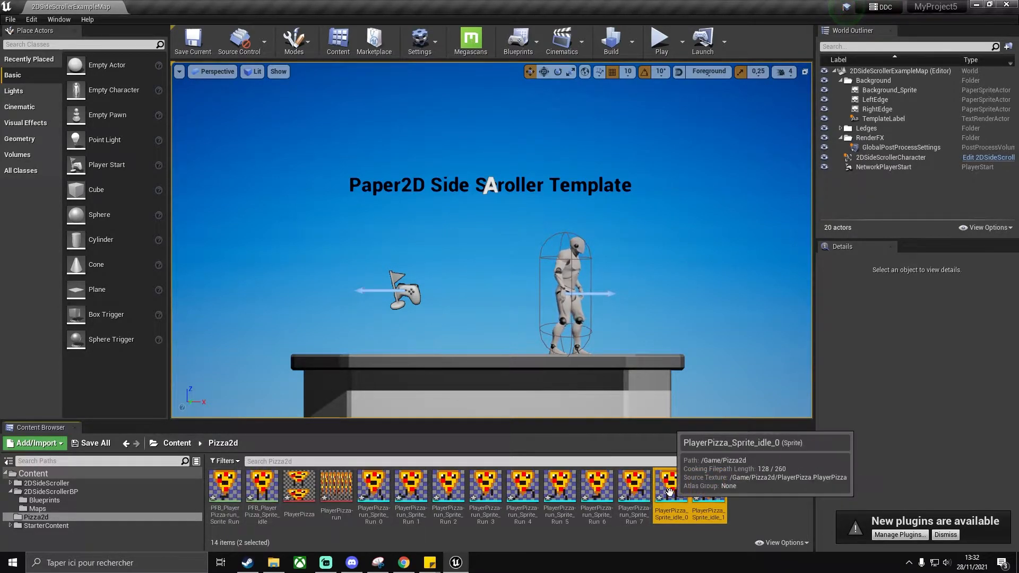
left_click(376, 483, "shift")
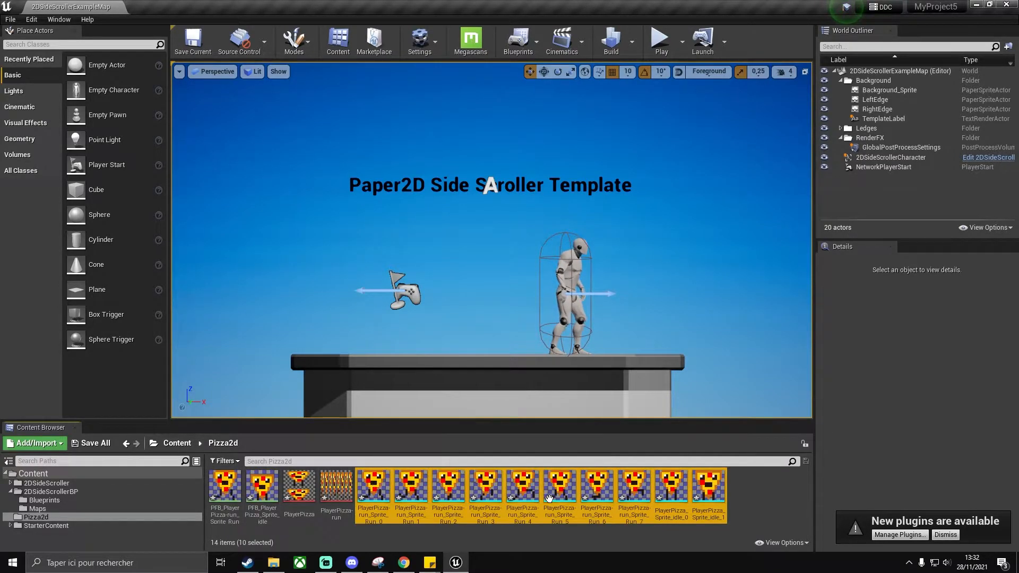
right_click(632, 477)
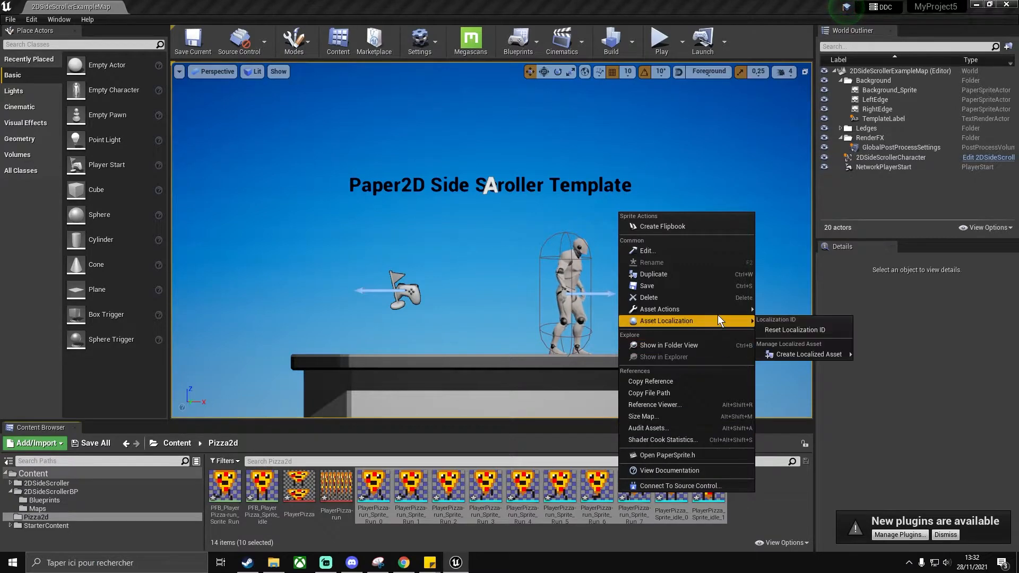
mouse_move(721, 311)
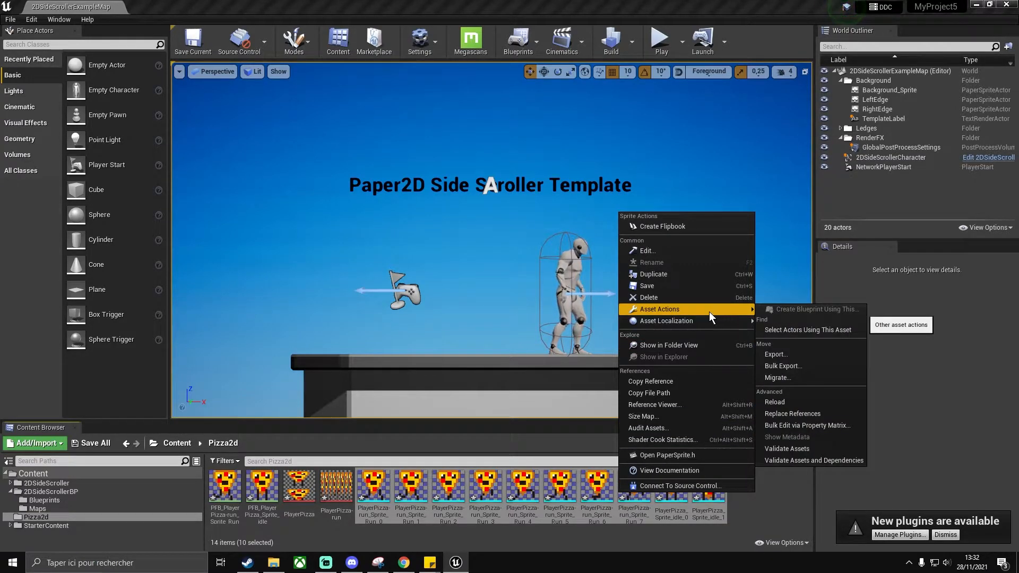
left_click(826, 426)
left_click(713, 127)
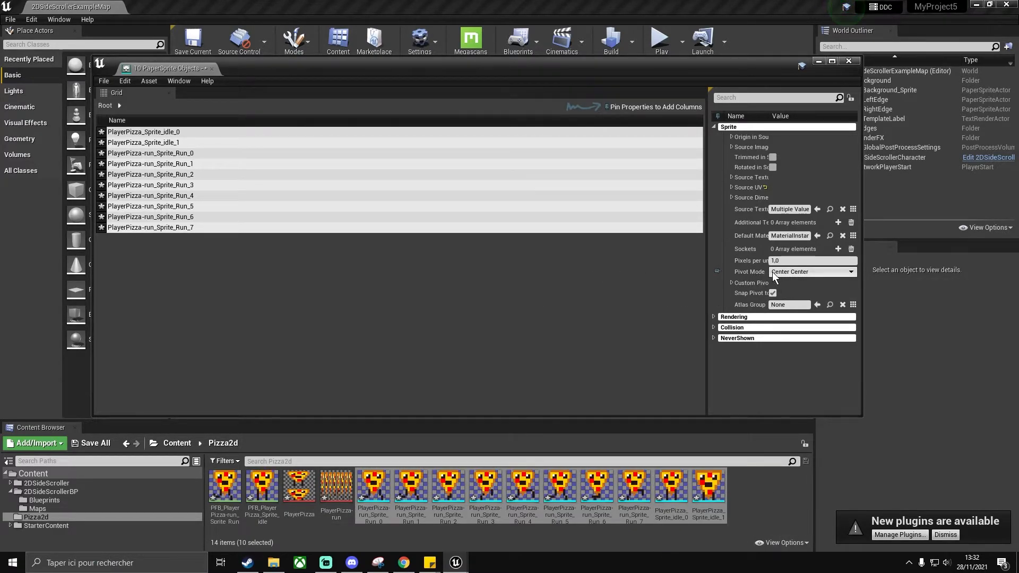
left_click(807, 272)
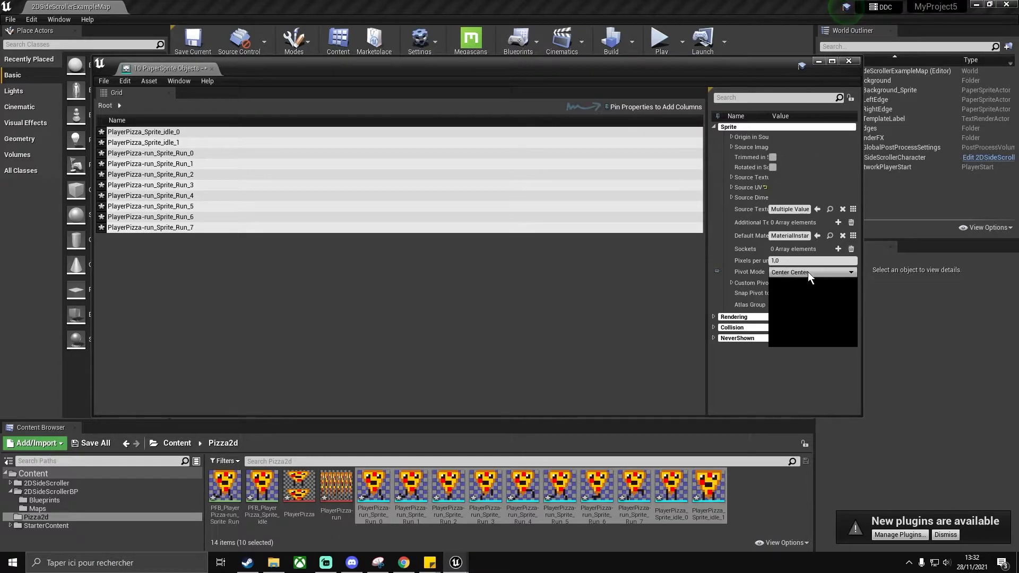
left_click(801, 329)
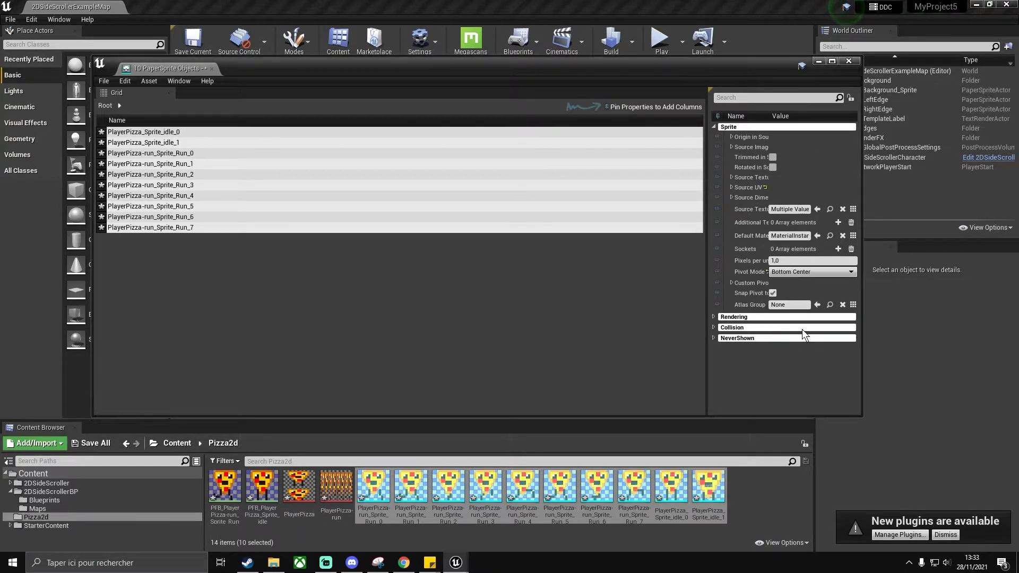
left_click(847, 61)
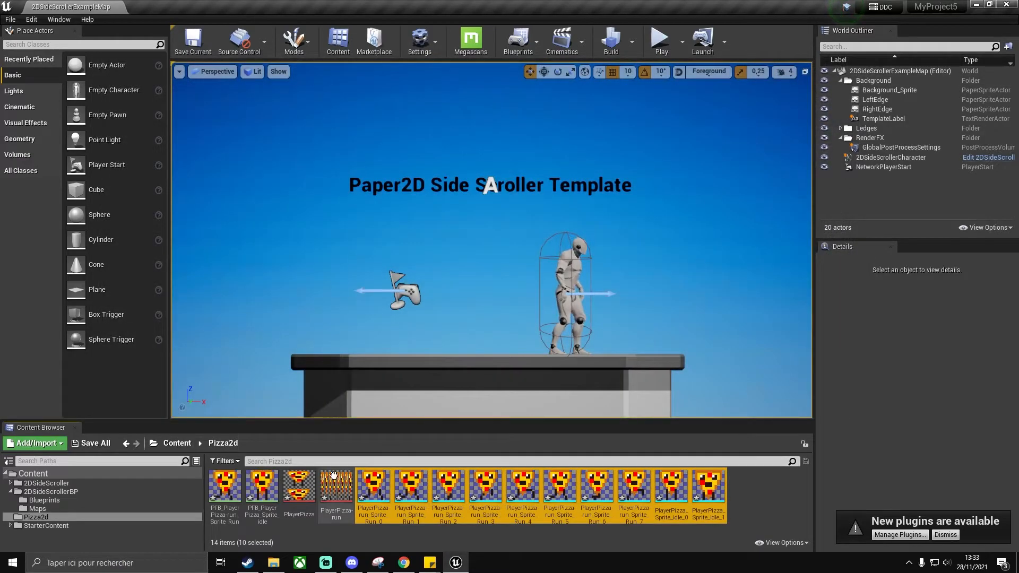
Step: Check the pivot in the idle flipbook and compare the Center Center and Bottom Center pivot modes on PlayerPizza_Sprite_idle_1
double_click(261, 481)
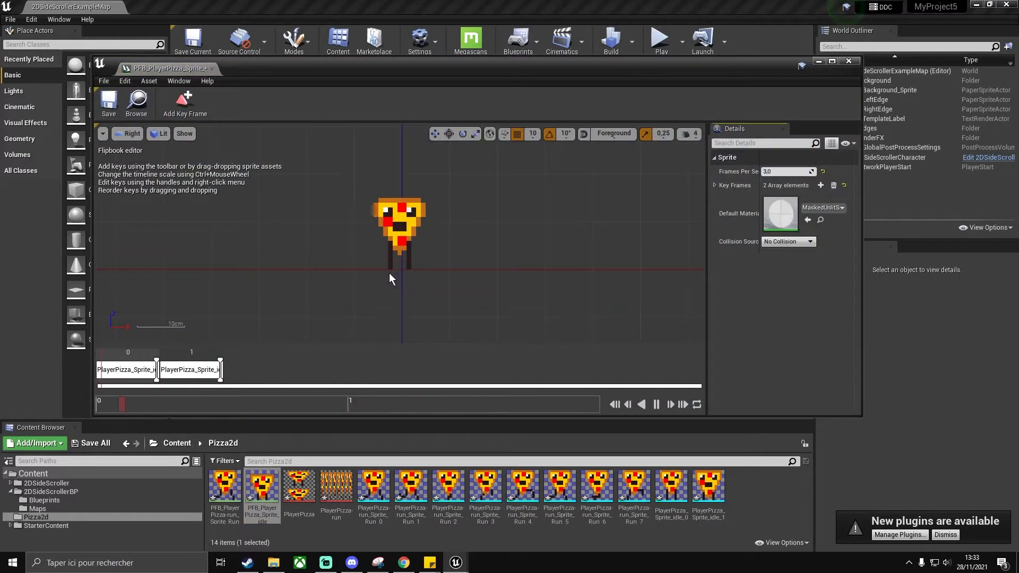
left_click(847, 61)
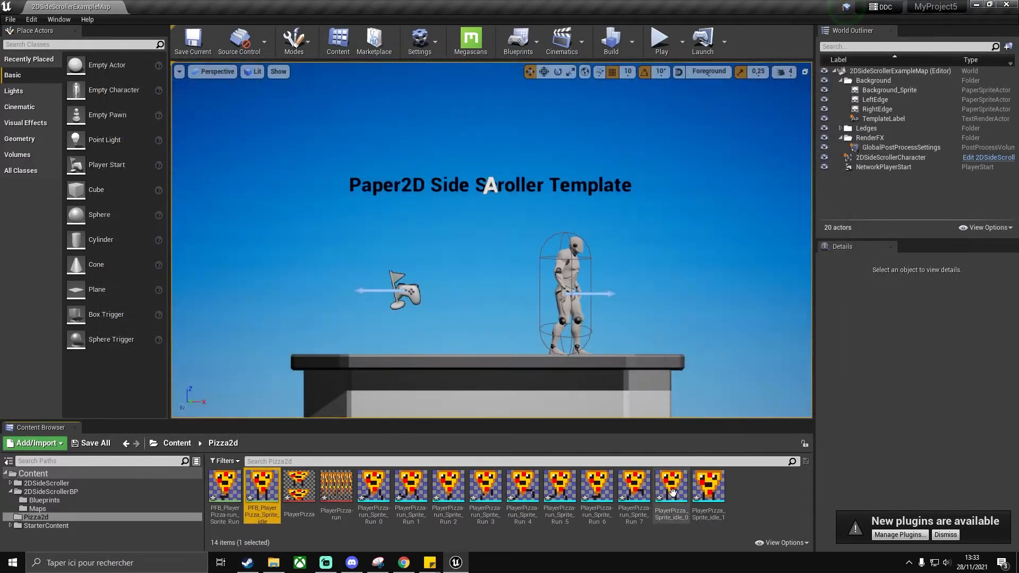
double_click(707, 485)
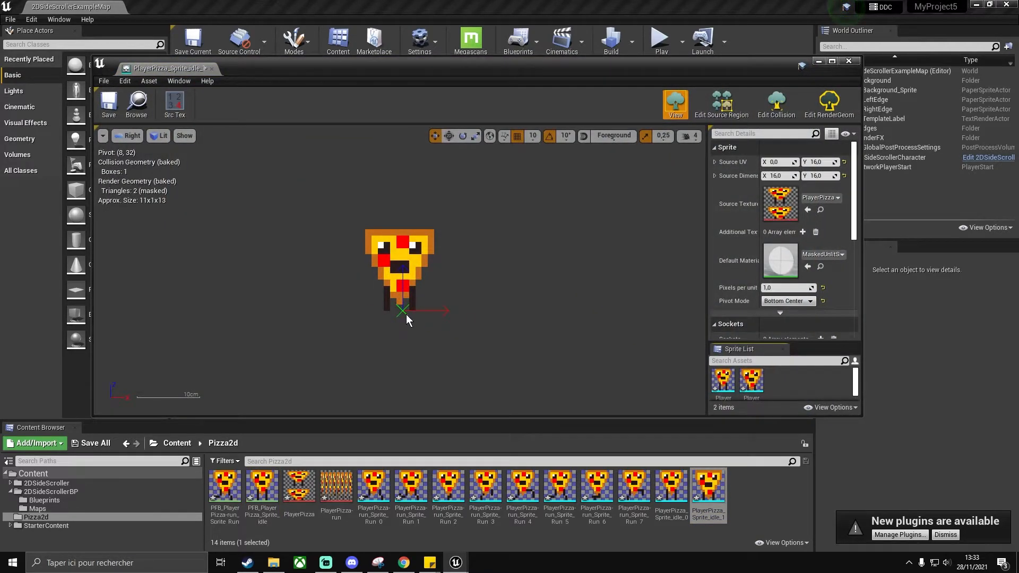
scroll(407, 313, "up", 1)
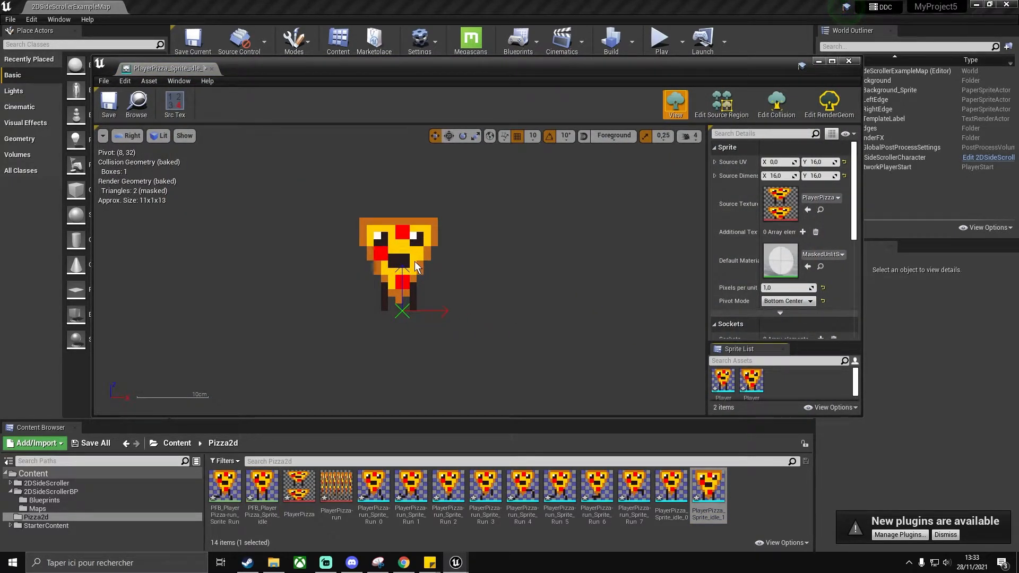
left_click(774, 300)
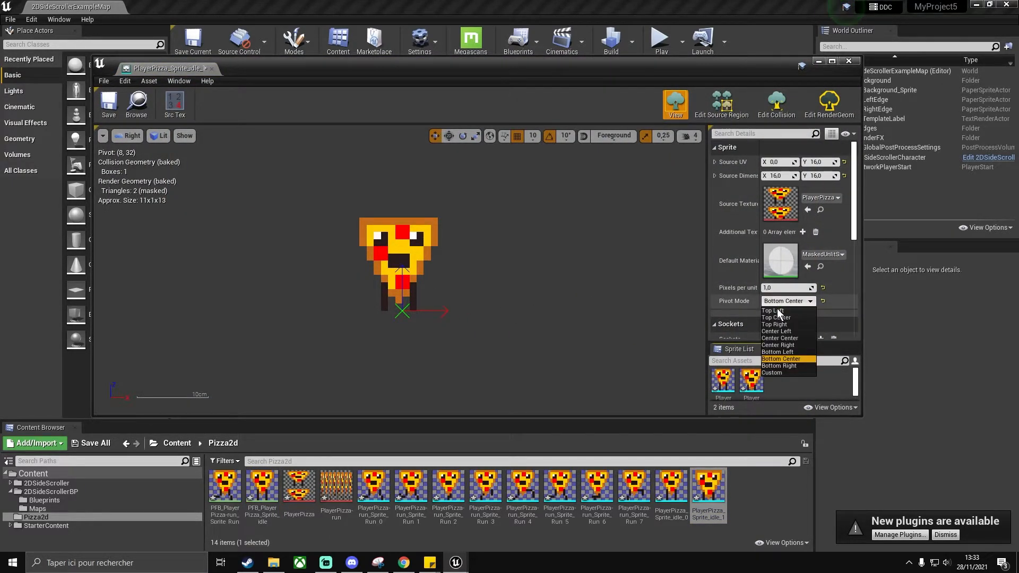
left_click(782, 338)
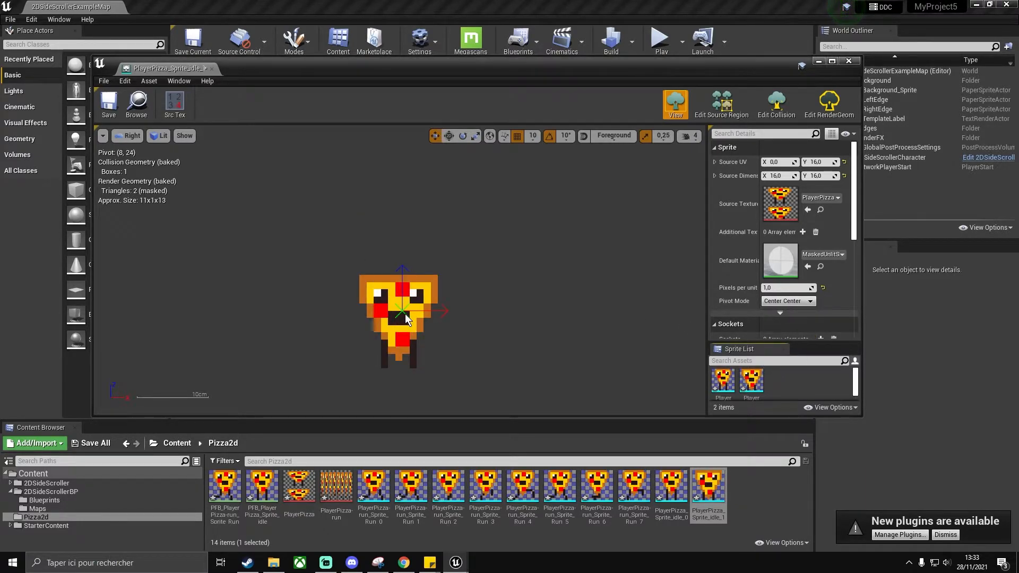
left_click(783, 301)
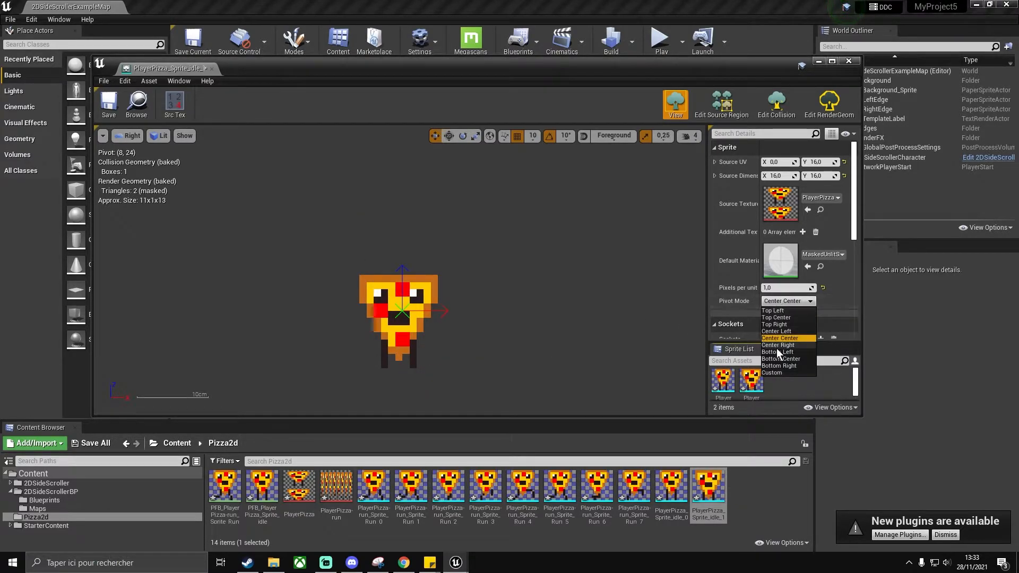
left_click(783, 358)
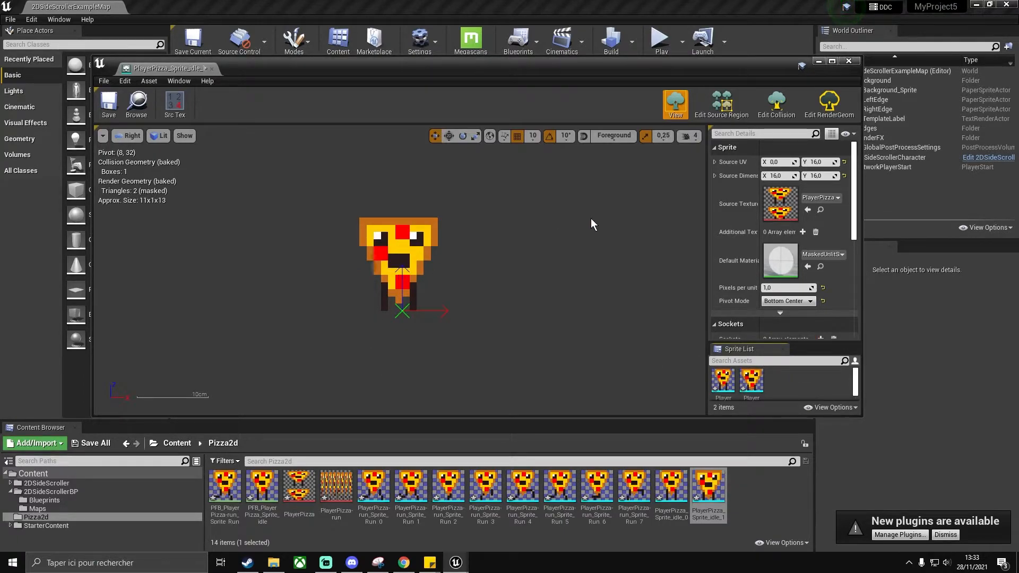
left_click(848, 61)
Step: Review all ten run and idle sprites together in the Property Matrix, and check the run flipbook
left_click(373, 486, "shift")
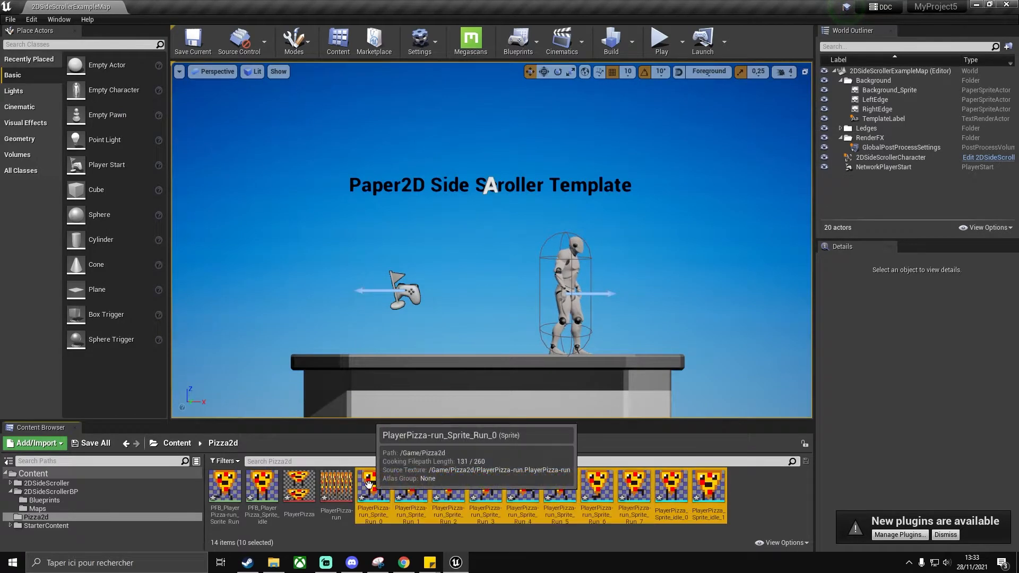
right_click(467, 482)
mouse_move(555, 301)
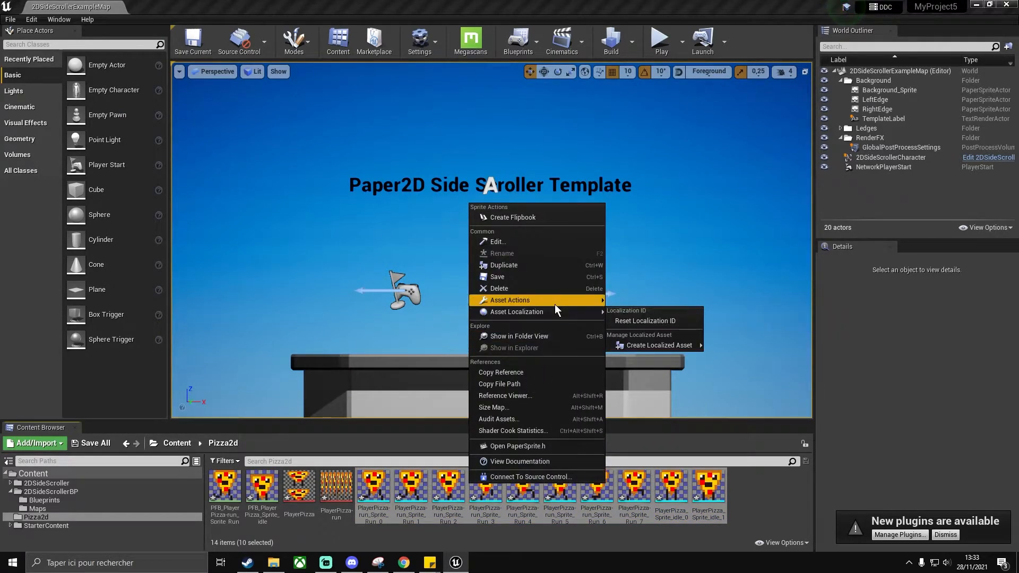
left_click(677, 416)
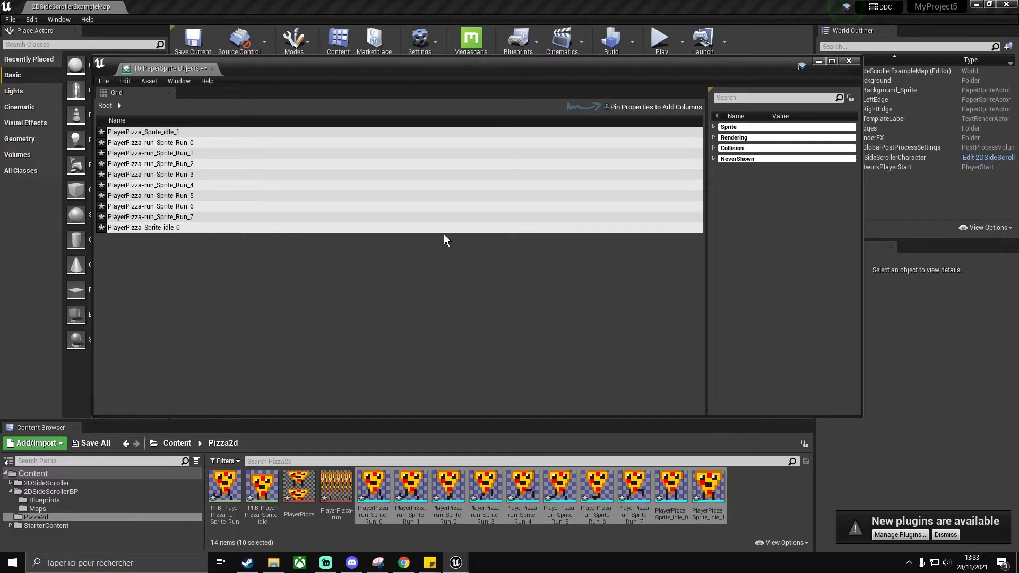
left_click(848, 62)
left_click(766, 489)
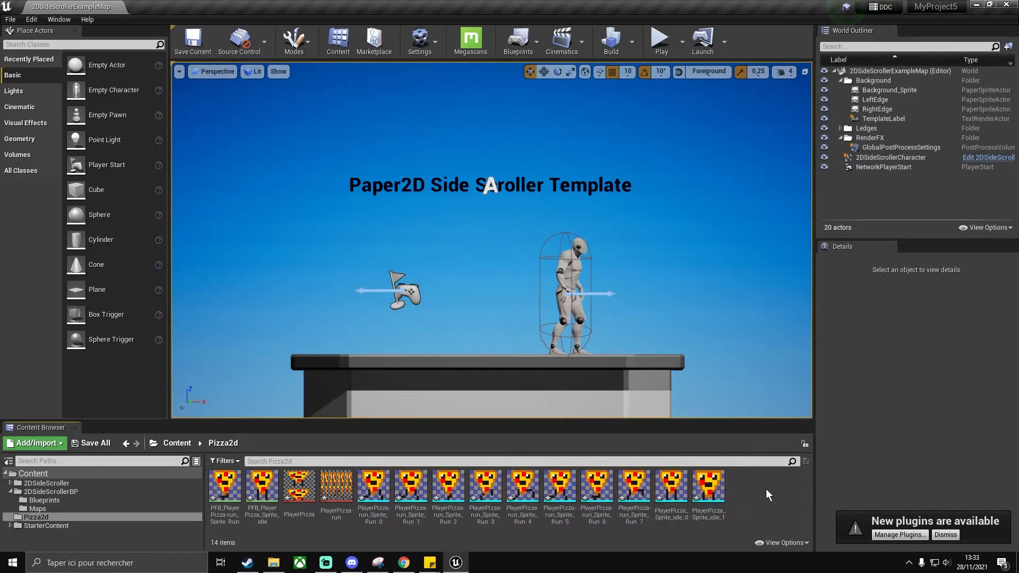
double_click(225, 485)
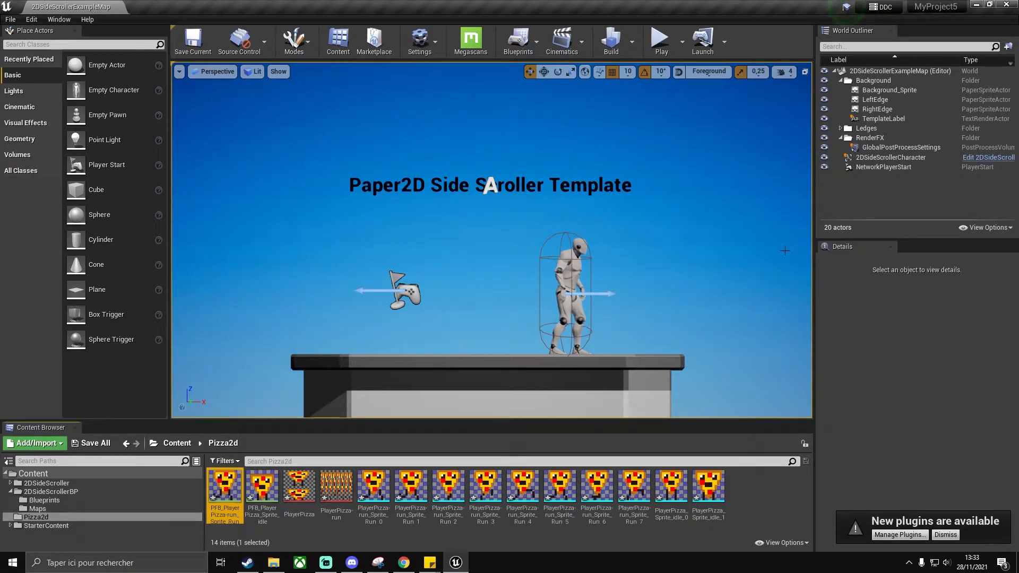
Step: Delete the 2DSideScrollerCharacter actor from the level
left_click(883, 158)
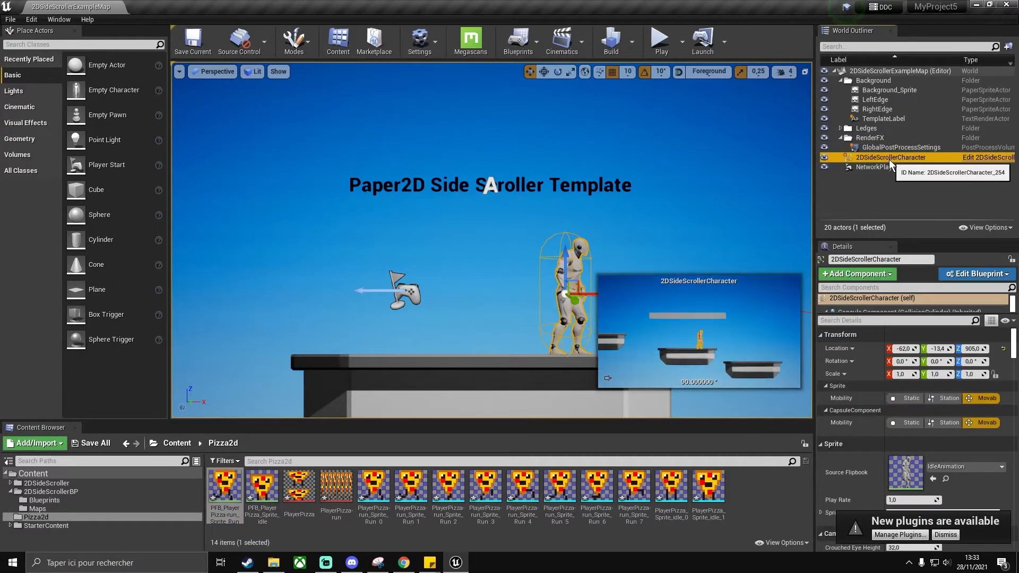
key("Delete")
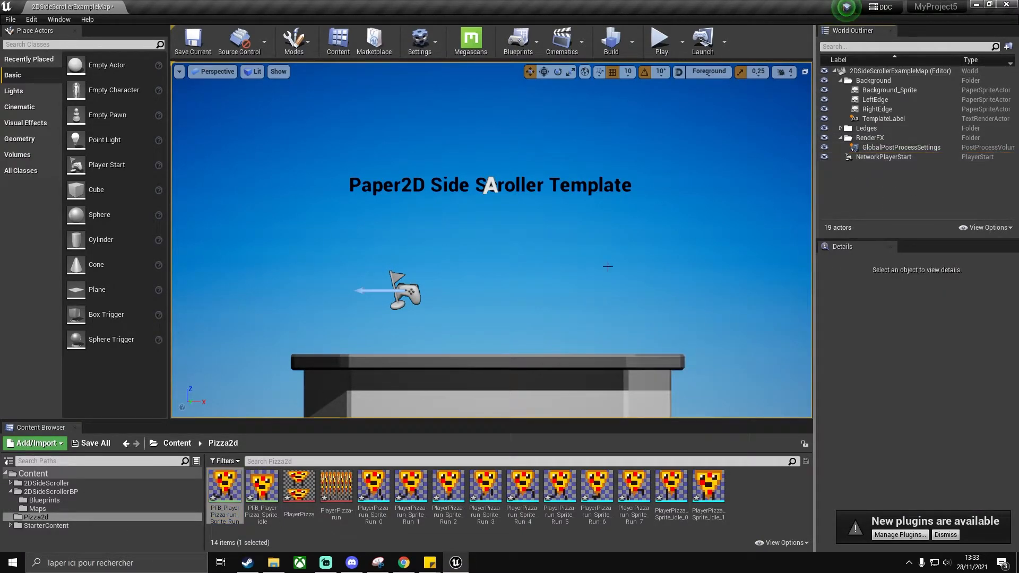
Step: Duplicate the 2DSideScrollerCharacter blueprint in 2DSideScrollerBP/Blueprints and name the copy 2DSideScrollerPizza
left_click(10, 491)
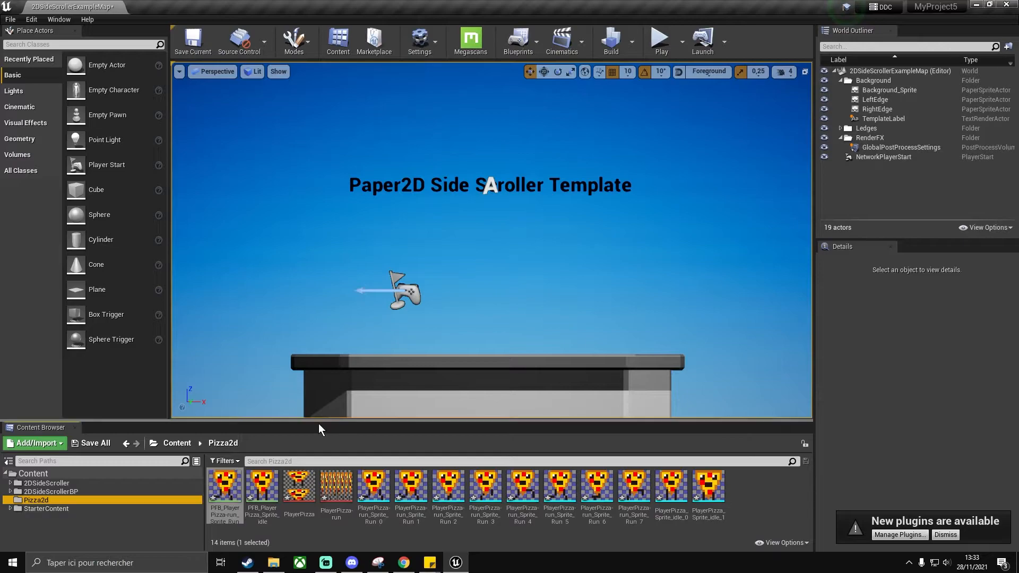
left_click(75, 491)
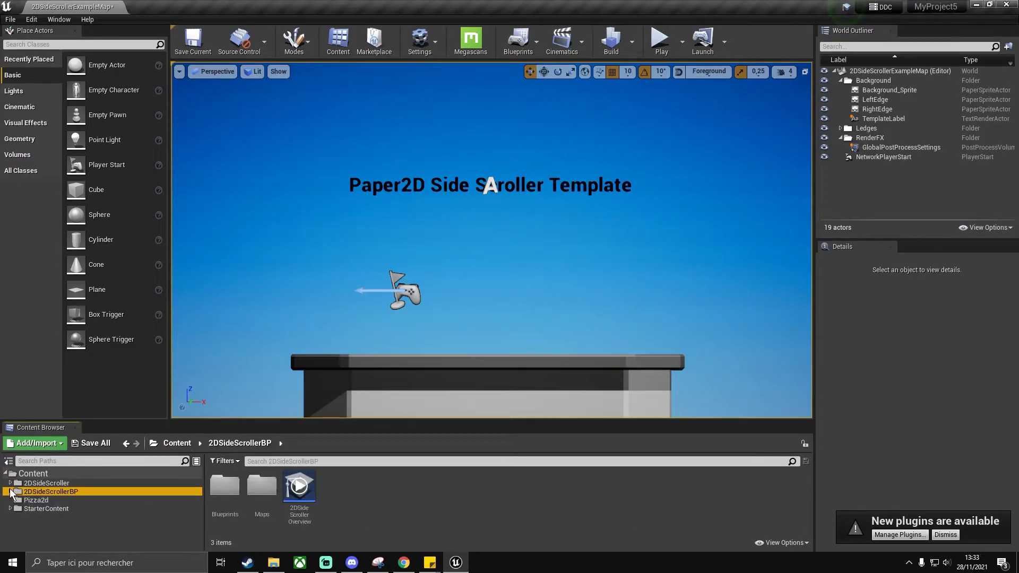
double_click(225, 490)
left_click(225, 491)
right_click(229, 499)
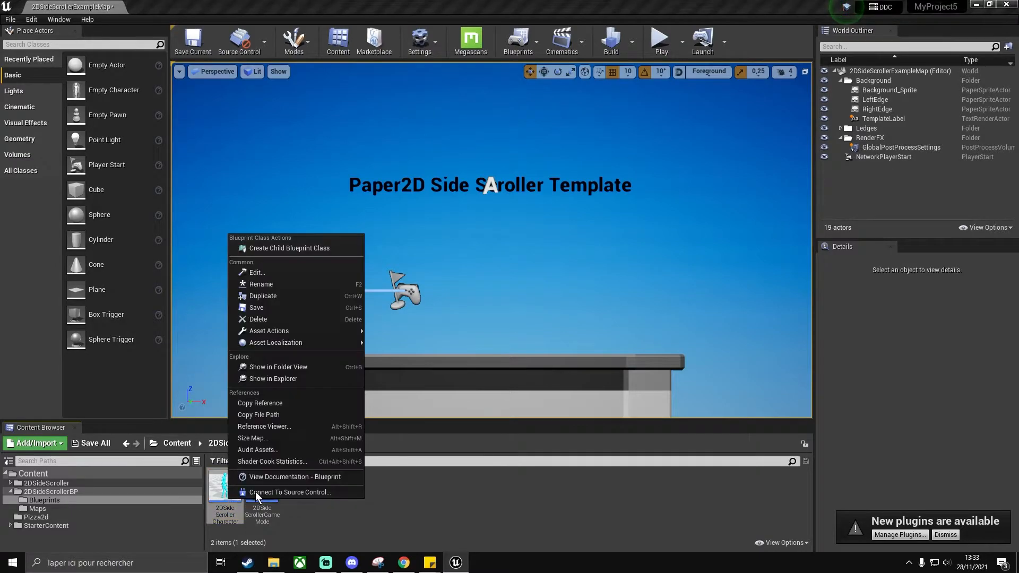
left_click(288, 296)
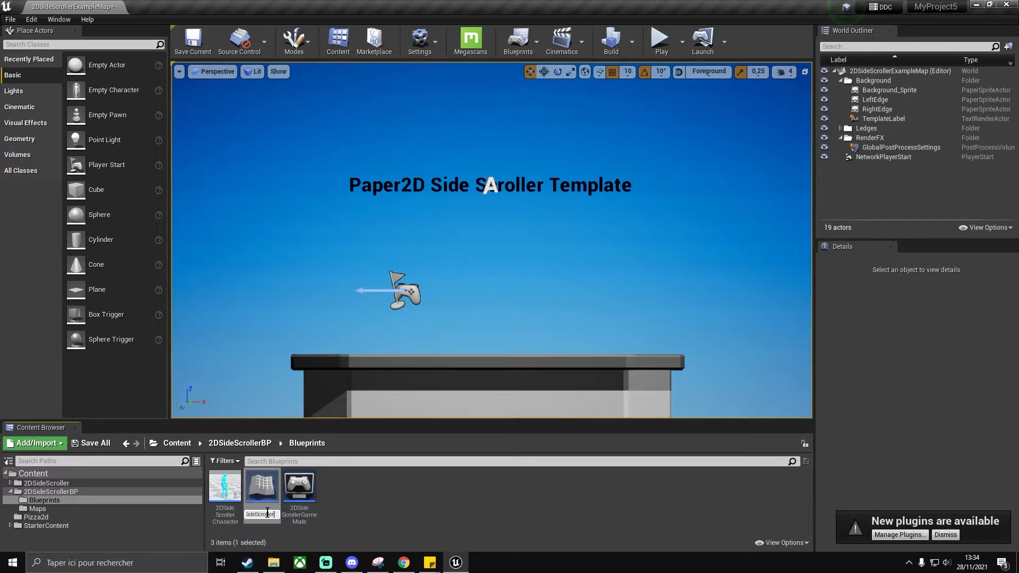
key("Return")
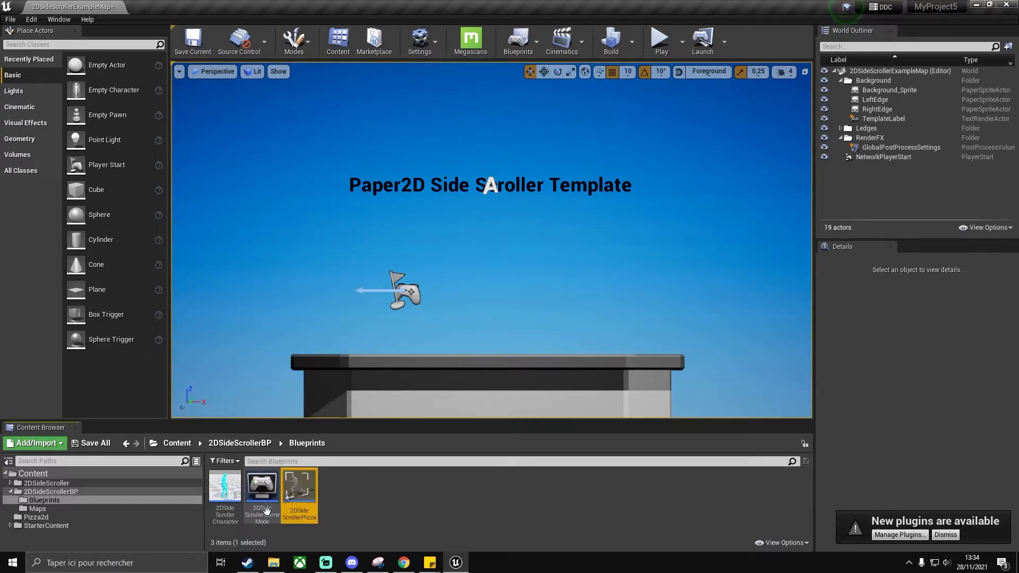
Step: Move the 2DSideScrollerPizza blueprint into the Pizza2d folder and open that folder
left_click_drag(298, 496, 43, 520)
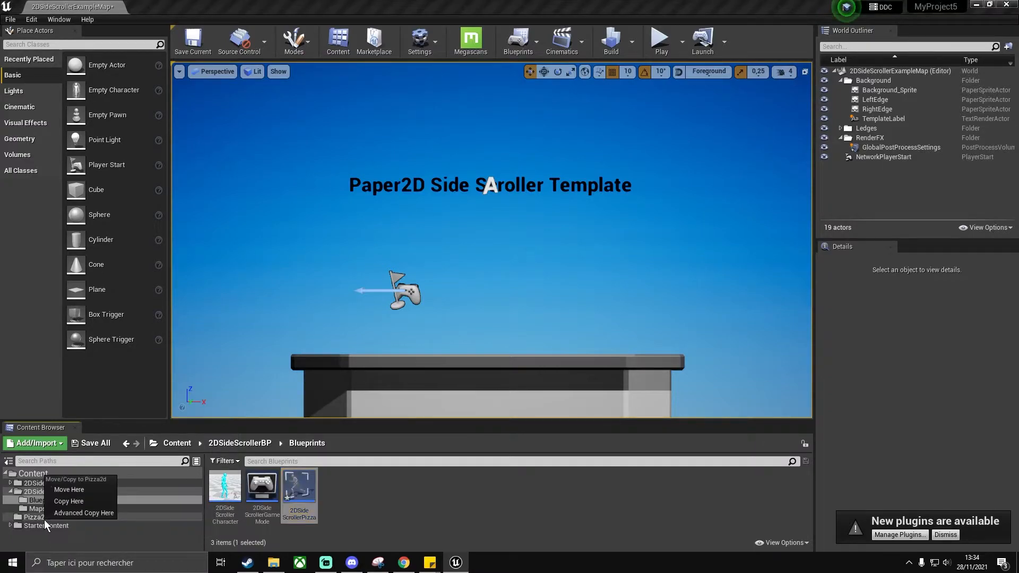
left_click(81, 490)
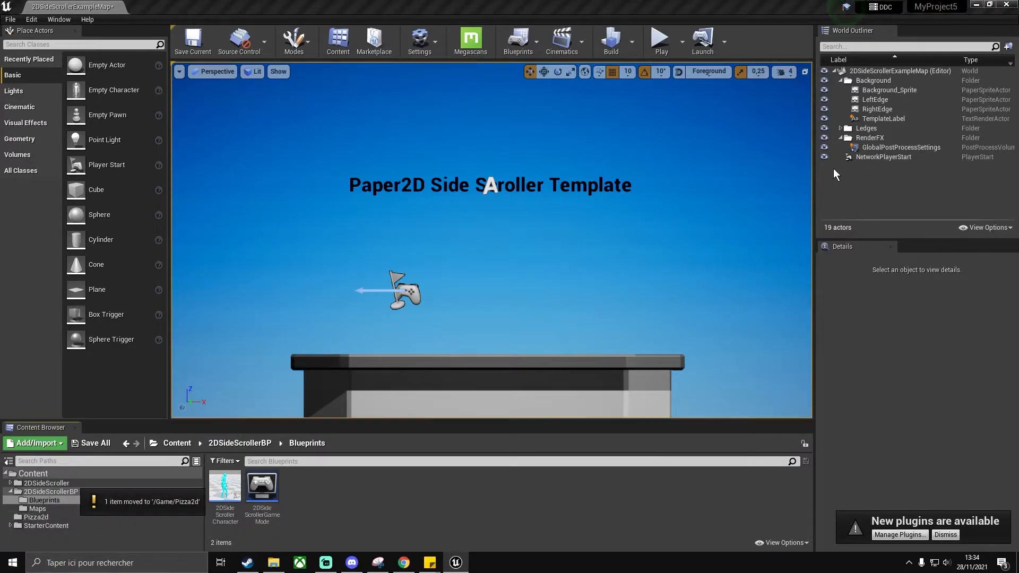
left_click(62, 517)
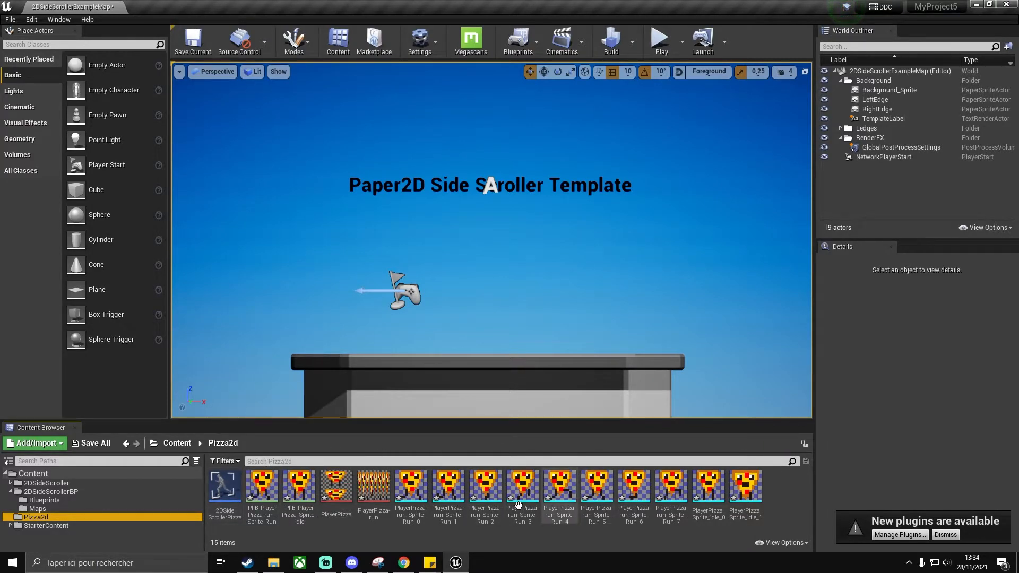
Step: In the 2DSideScrollerPizza blueprint, set the Sprite component's Source Flipbook to PFB_PlayerPizza_Sprite_idle and its scale to 5 on all axes
double_click(224, 486)
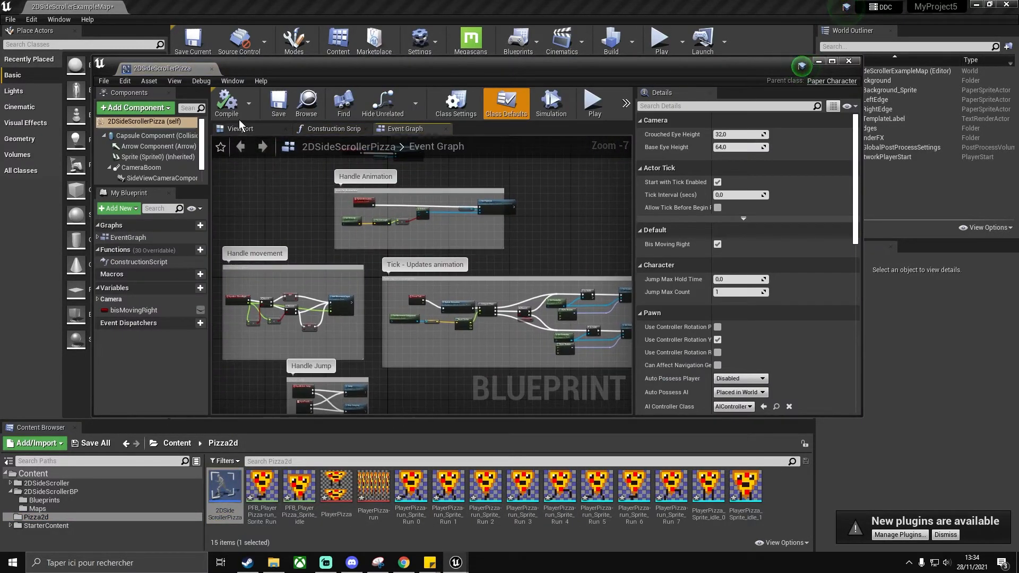
left_click(241, 132)
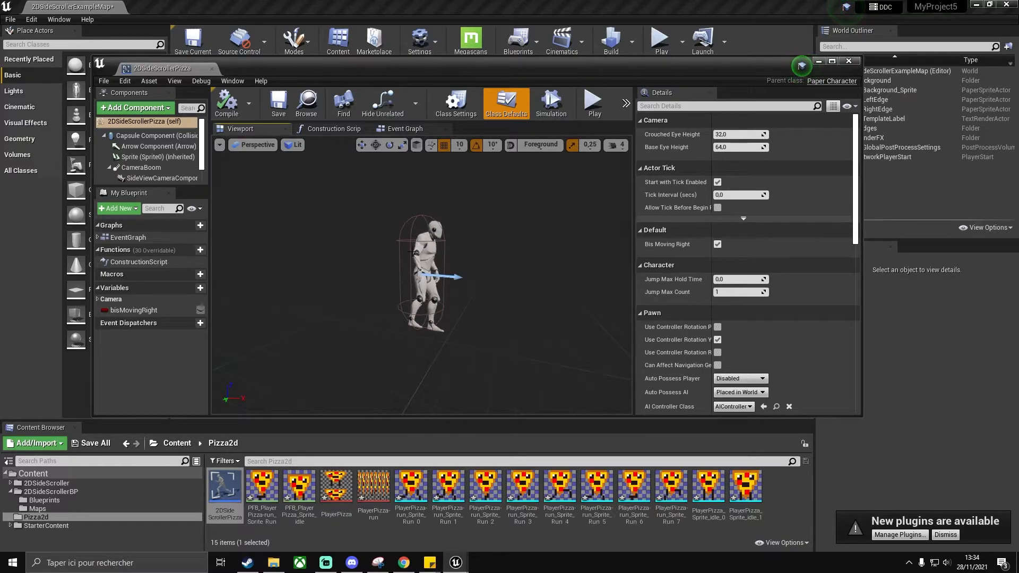
right_click_drag(382, 301, 372, 328)
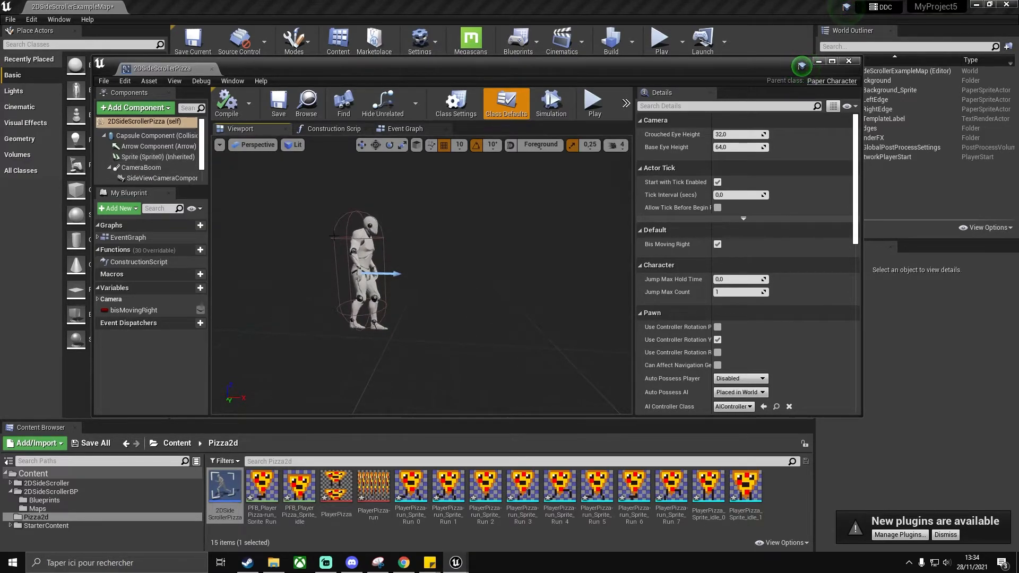
left_click(154, 157)
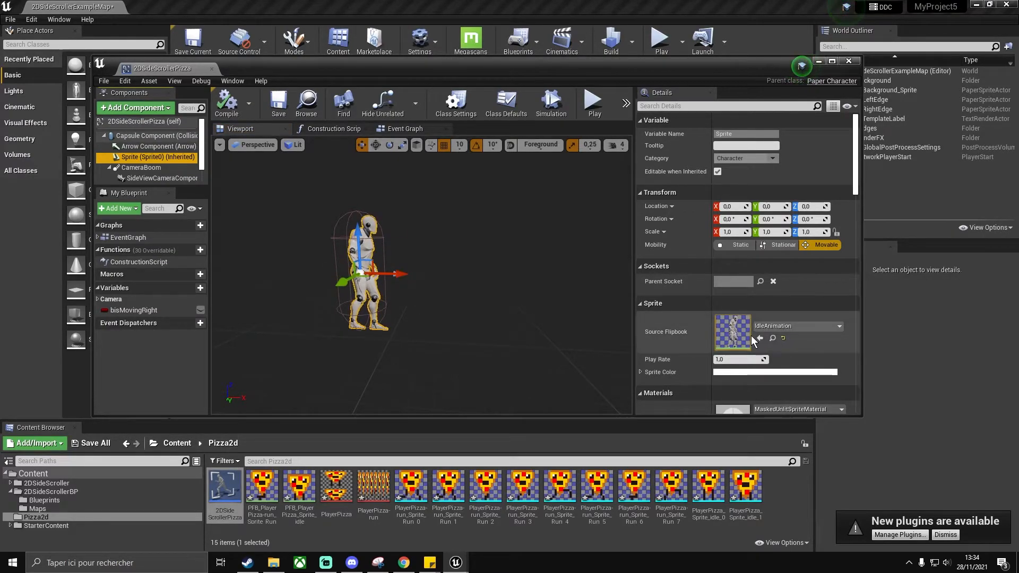
left_click(793, 325)
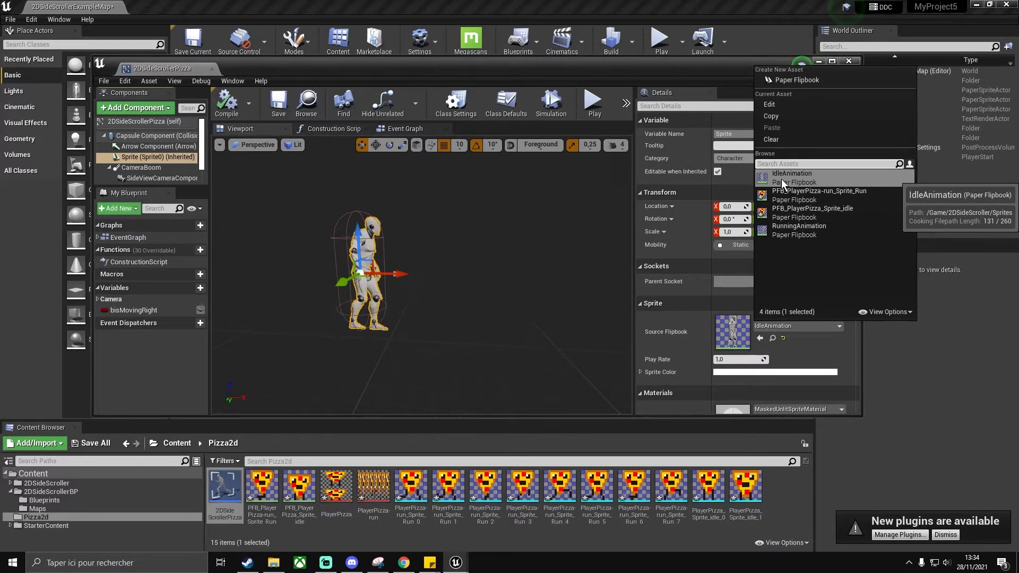
left_click(813, 212)
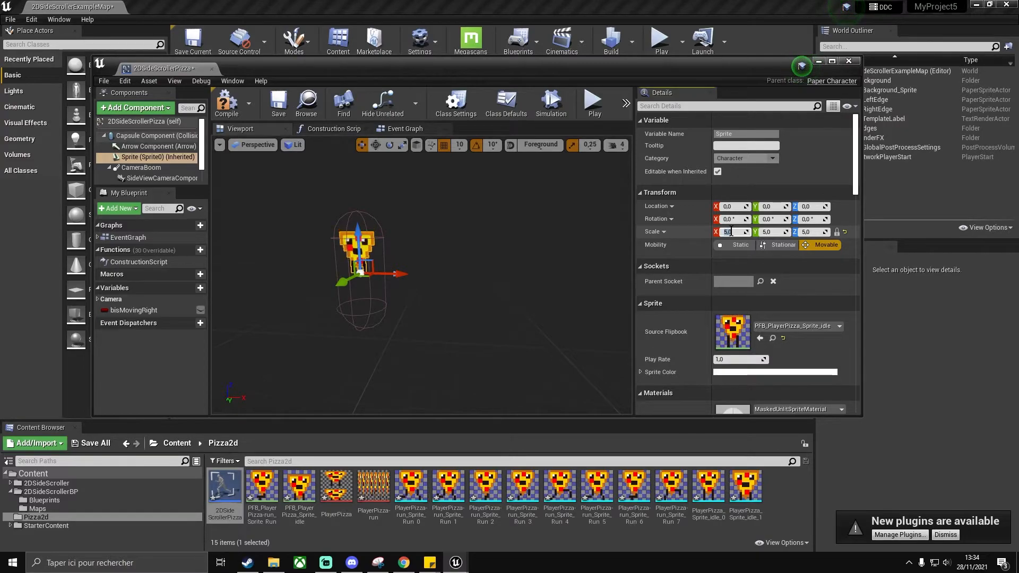
right_click_drag(391, 338, 419, 338)
mouse_move(393, 337)
middle_mouse_down()
mouse_move(323, 337)
mouse_move(374, 336)
middle_mouse_up()
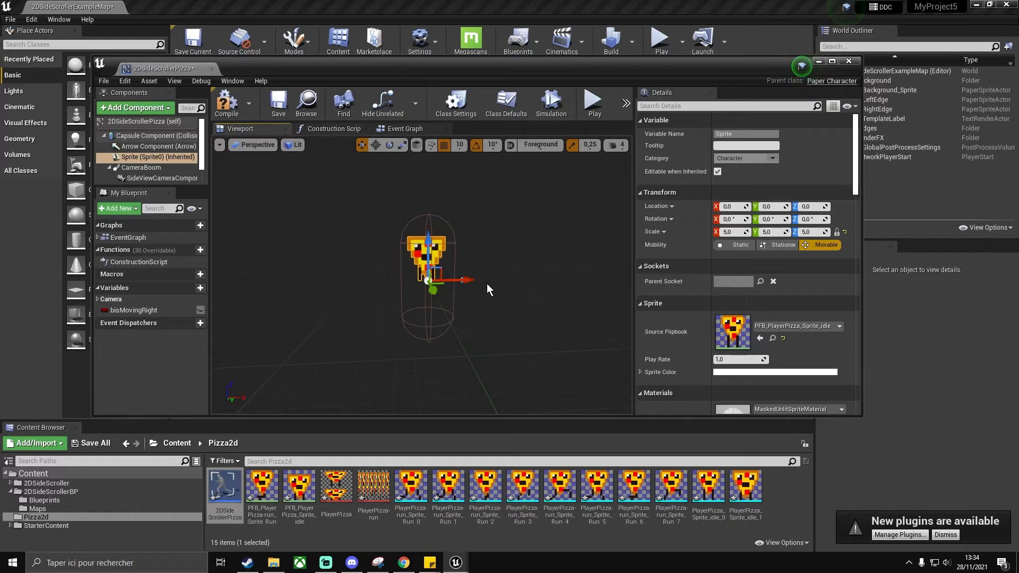
Step: Shrink the Capsule Component to a half height of 40 and a radius of about 31.7
left_click(160, 137)
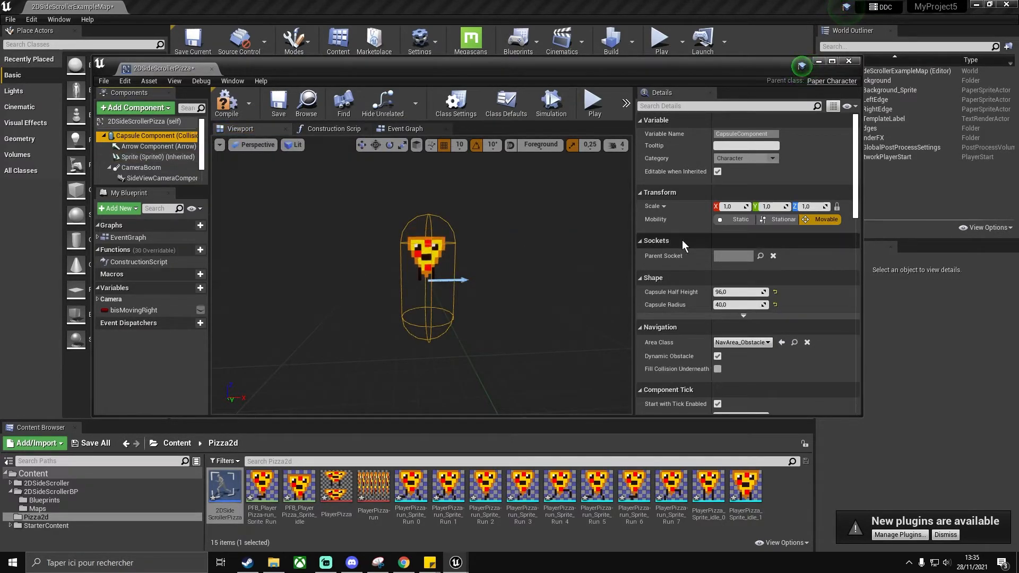
scroll(720, 206, "down", 2)
scroll(720, 206, "up", 1)
scroll(721, 205, "down", 2)
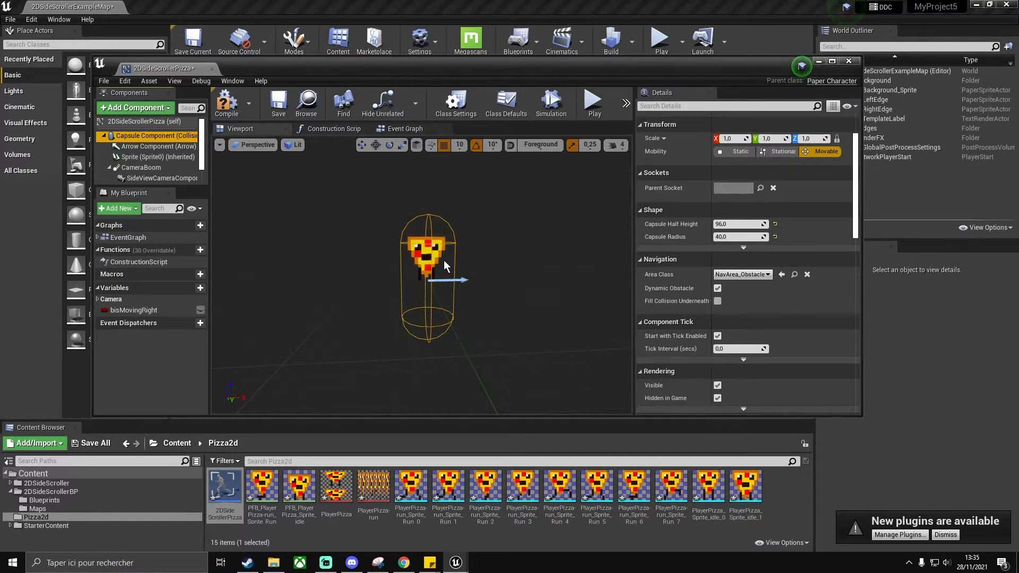
scroll(439, 269, "up", 3)
scroll(440, 269, "down", 2)
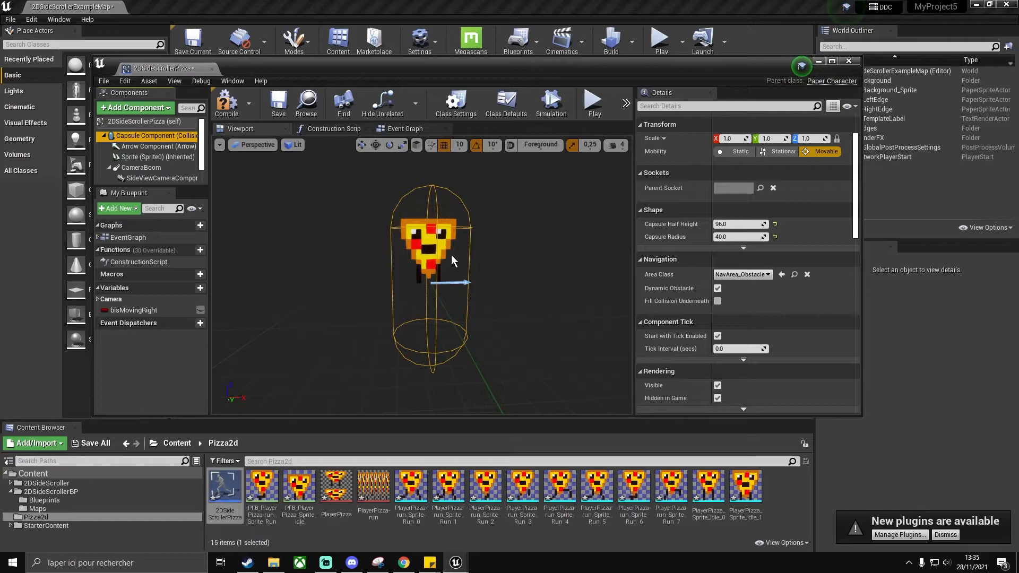
left_click(725, 224)
type("30")
key("Return")
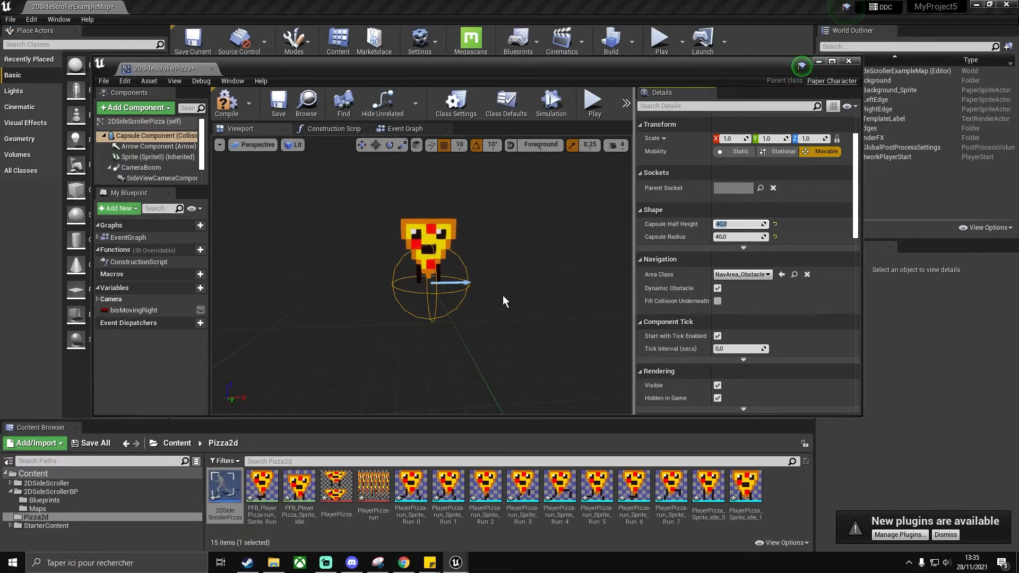
mouse_move(722, 237)
left_mouse_down()
mouse_move(750, 237)
mouse_move(735, 237)
left_mouse_up()
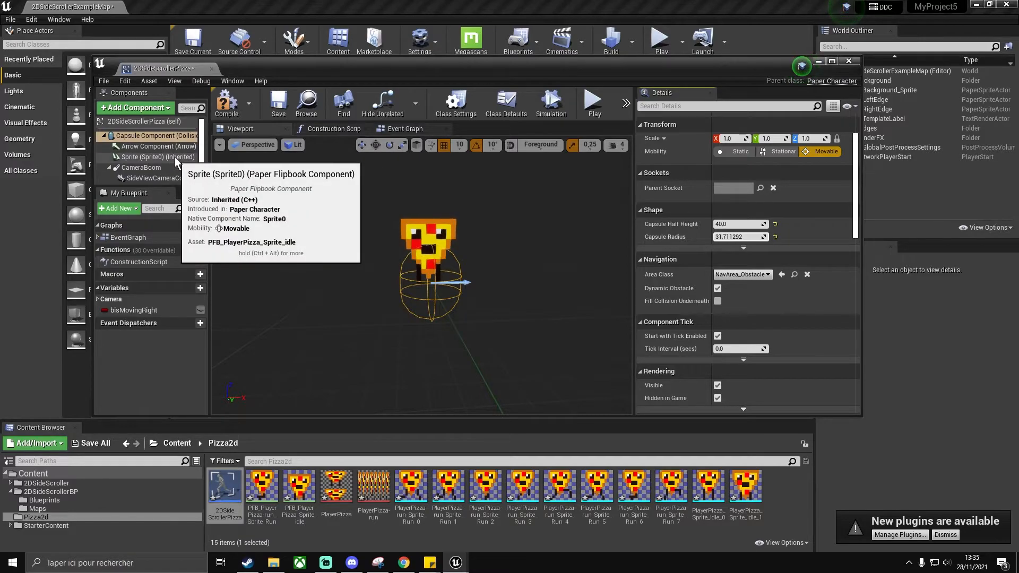
Step: In the Left orthographic view, lower the Sprite component to a Z location of -40 at the capsule's base
right_click_drag(458, 327, 441, 317)
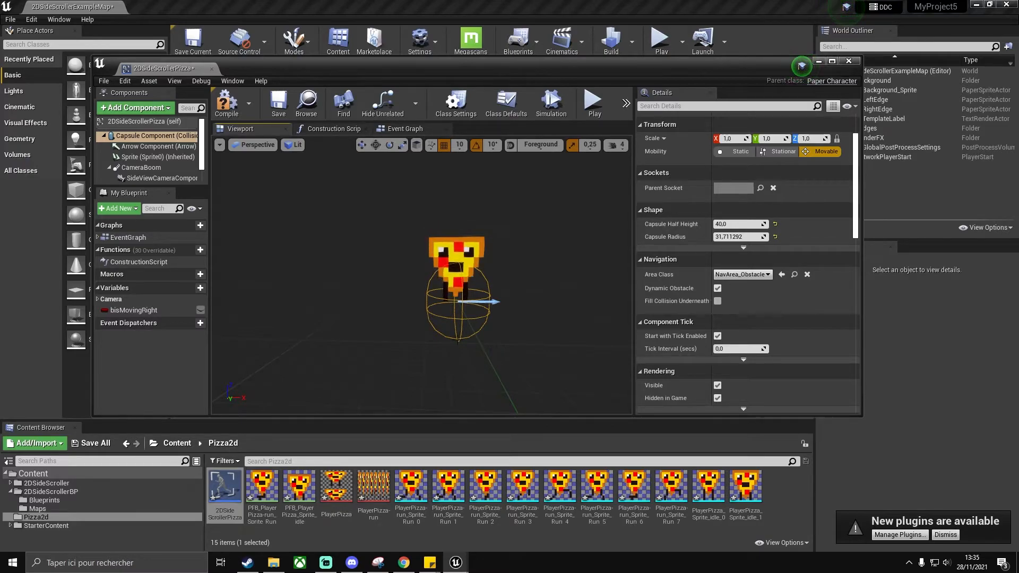
left_click(247, 147)
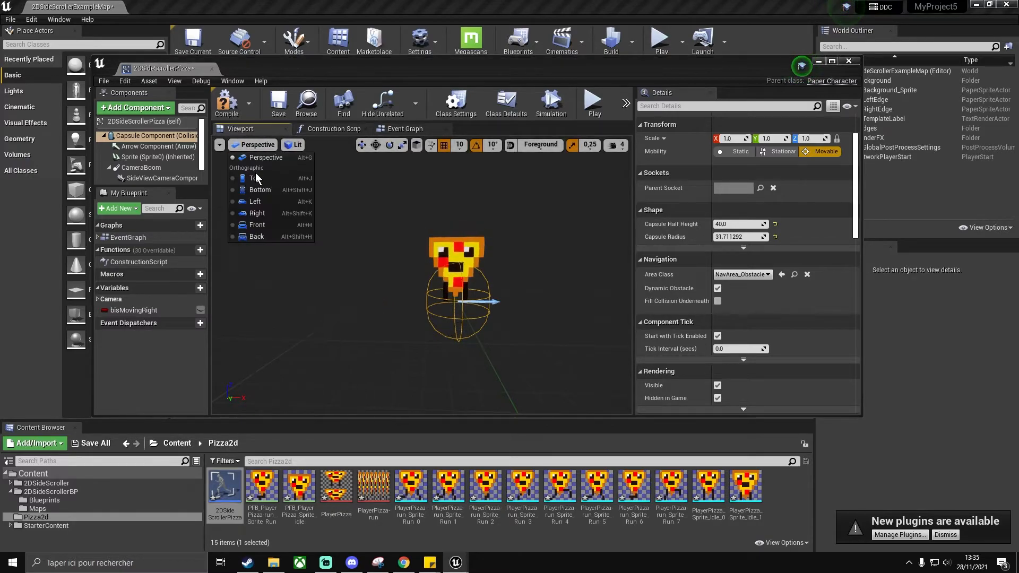
left_click(259, 201)
left_click(241, 145)
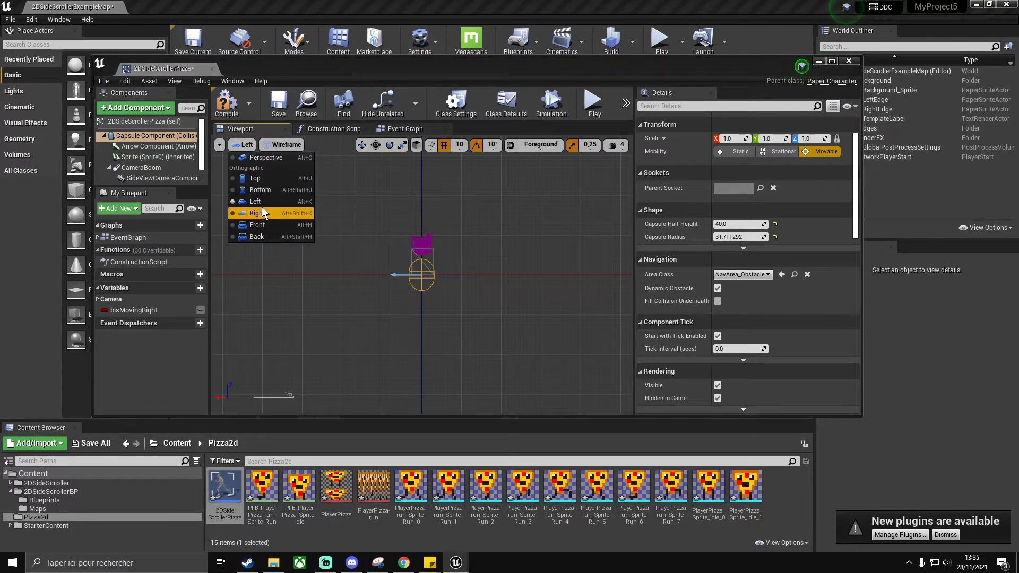
left_click(306, 227)
scroll(462, 270, "up", 3)
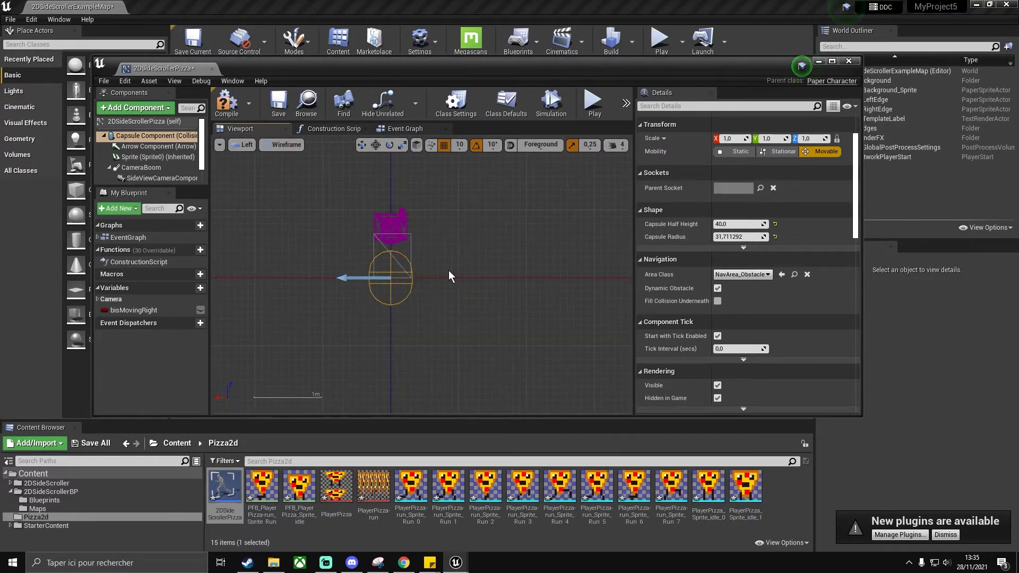
left_click(151, 157)
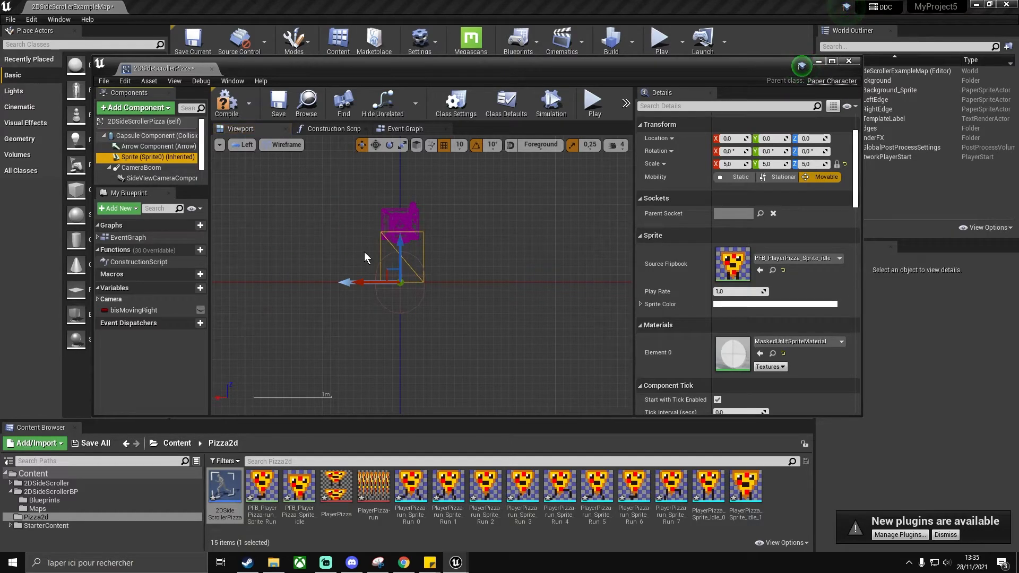
scroll(421, 245, "up", 2)
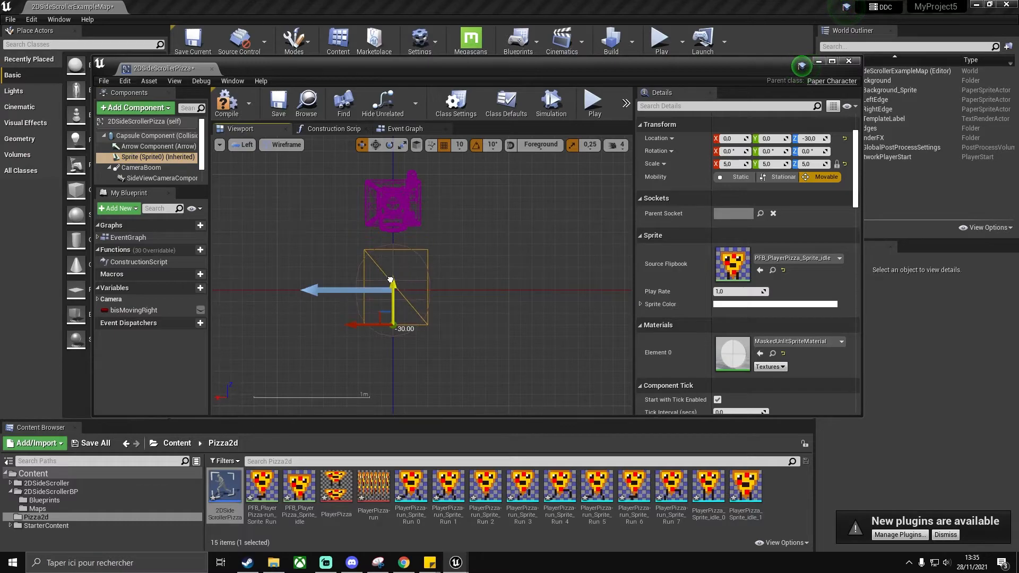
scroll(405, 358, "up", 5)
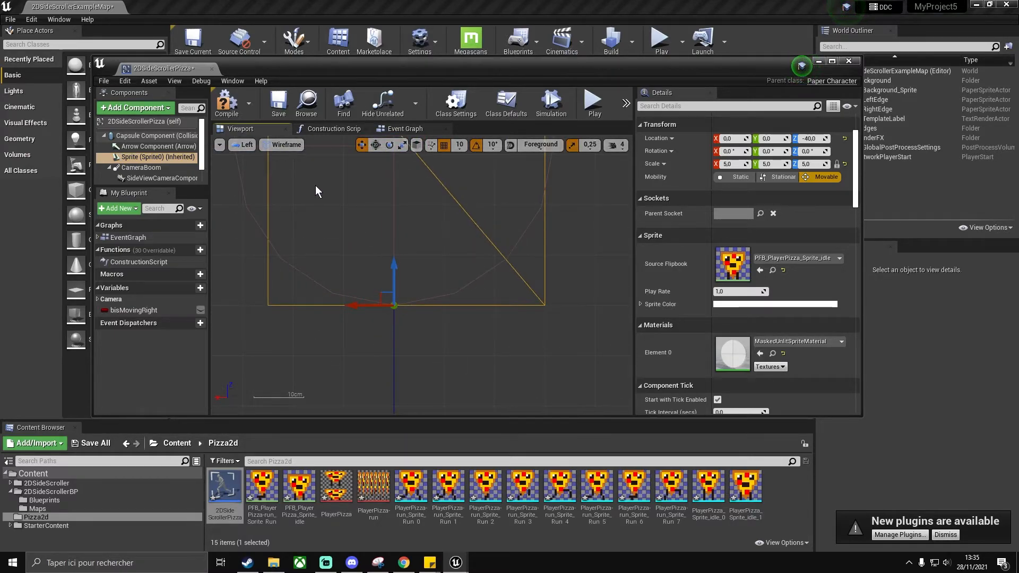
Step: Using Lit shading with grid snapping turned off, lower the sprite slightly to a Z location of about -41.27
left_click(284, 145)
left_click(288, 164)
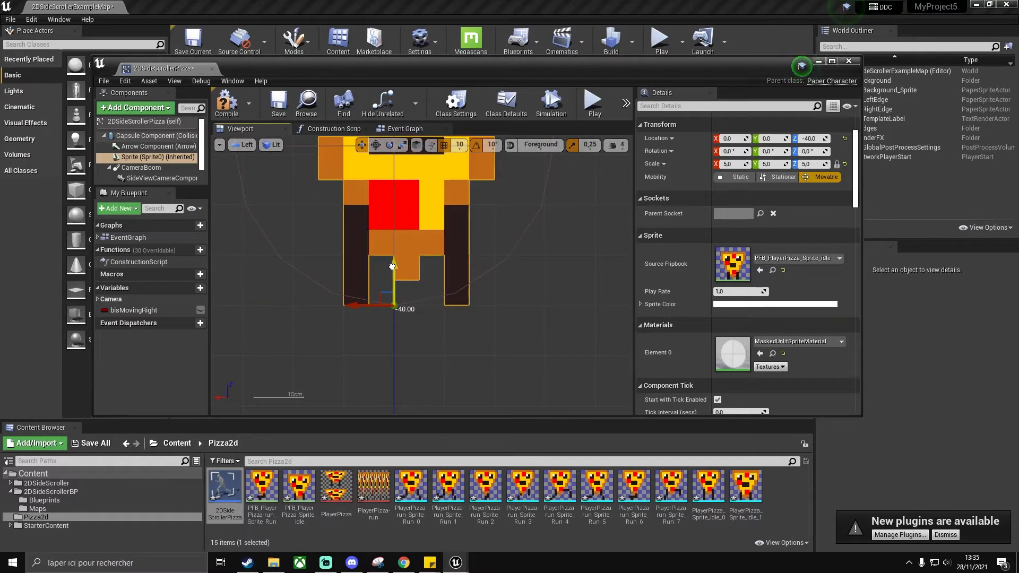
left_click_drag(393, 265, 392, 283)
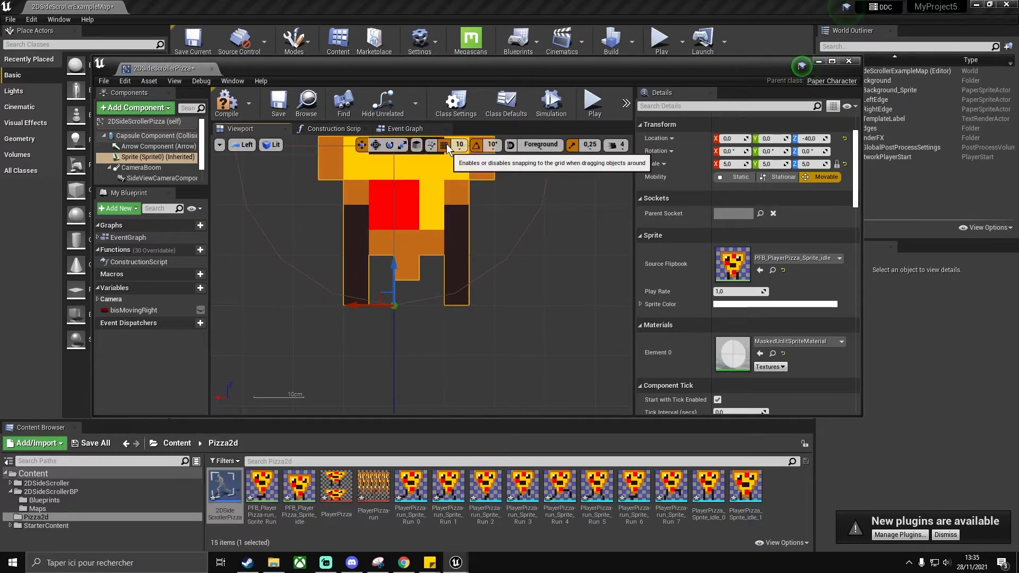
left_click(432, 146)
left_click(433, 145)
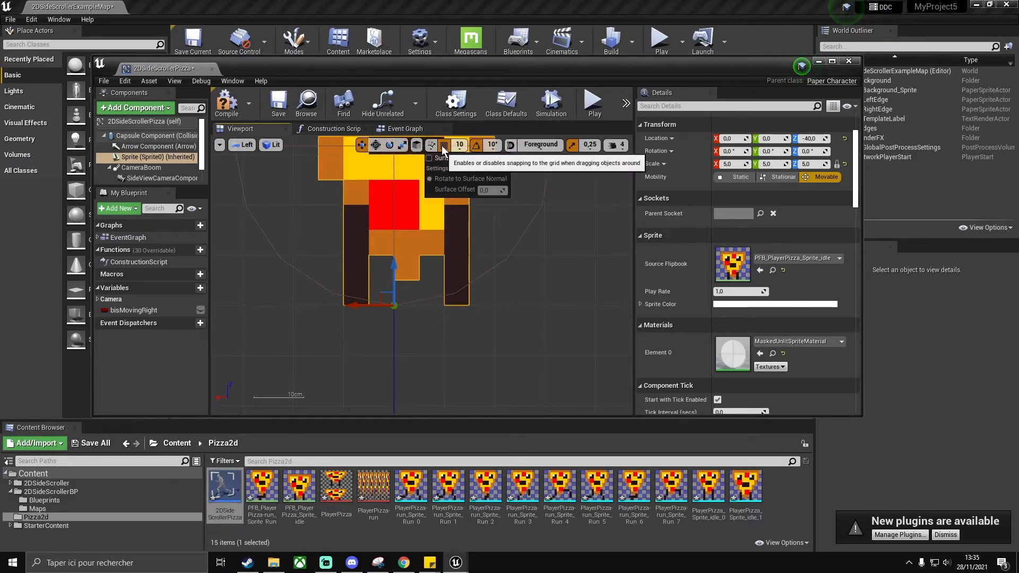
left_click_drag(397, 264, 394, 270)
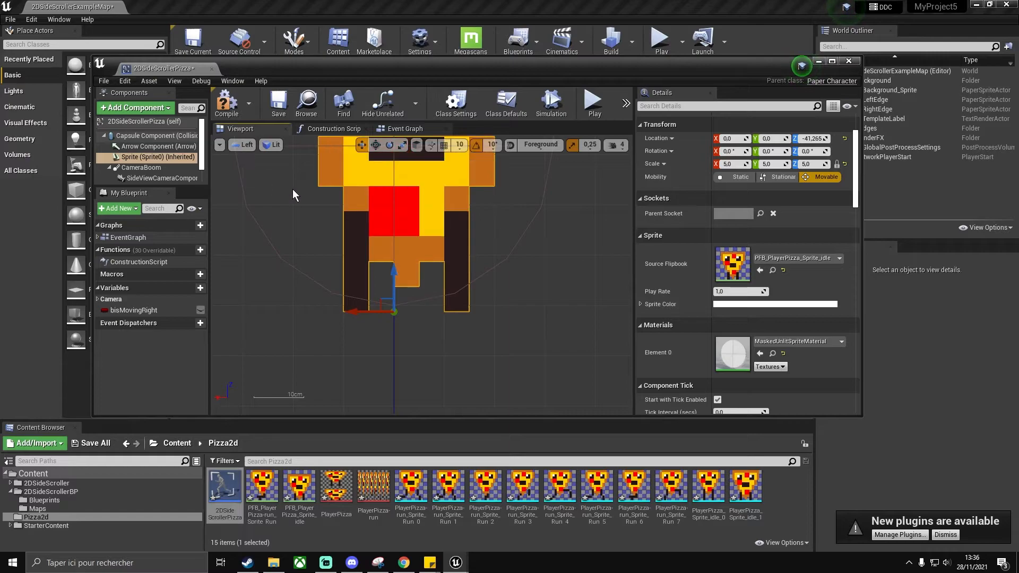
Step: Set the Sprite component's Z location to exactly -41
left_click(810, 139)
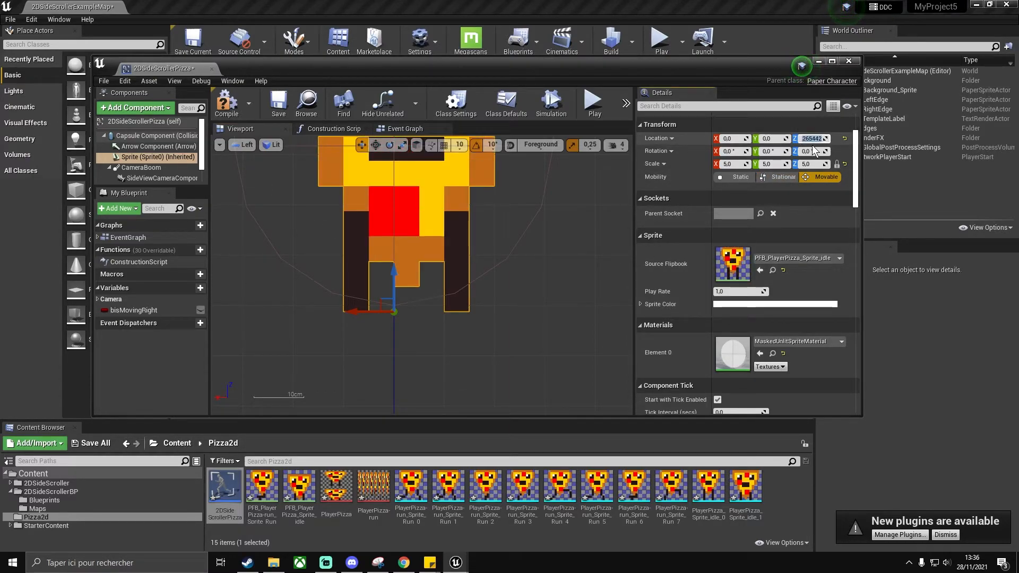
scroll(578, 231, "down", 2)
scroll(573, 215, "down", 2)
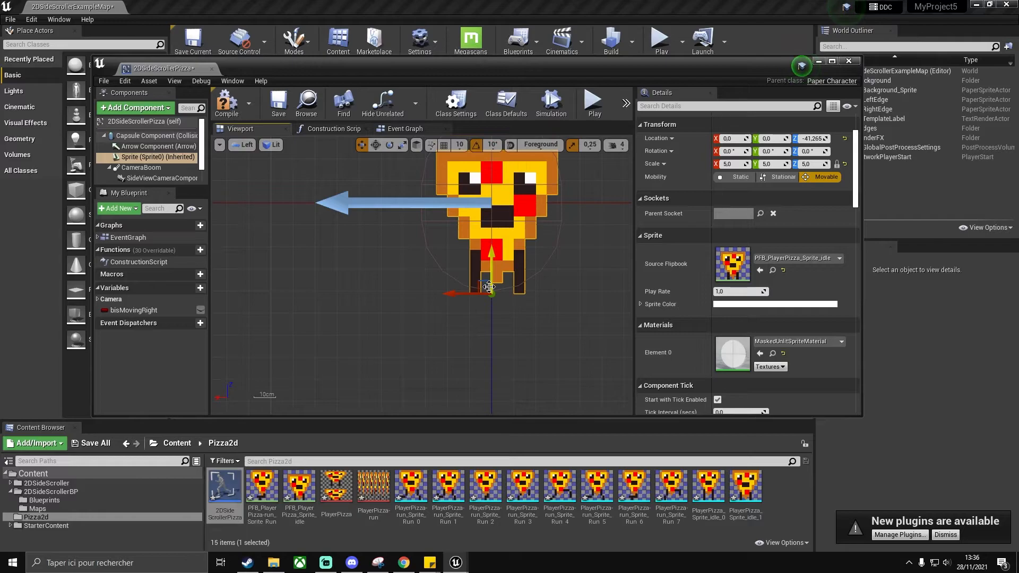
left_click(812, 138)
type("-41")
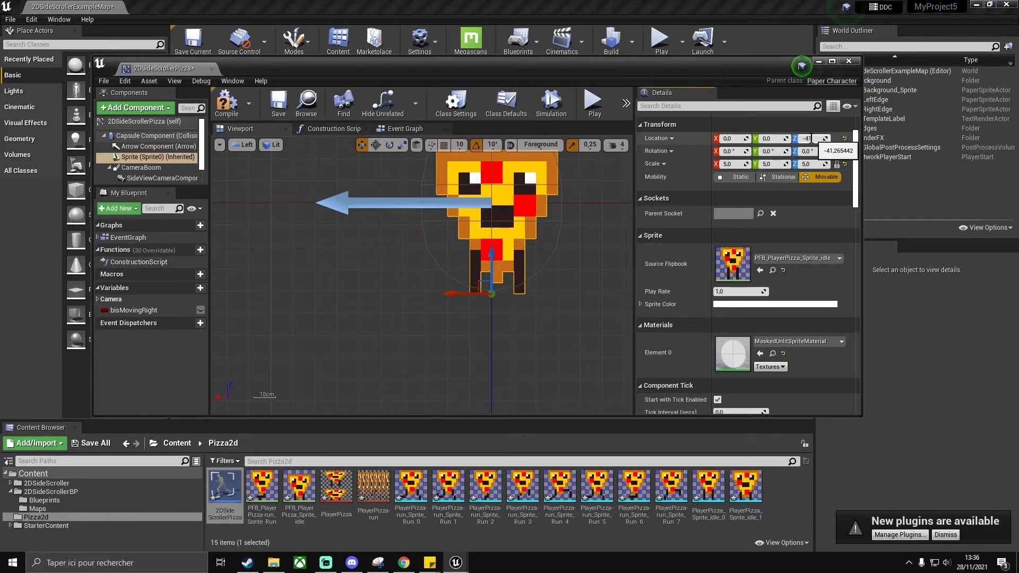
key("Return")
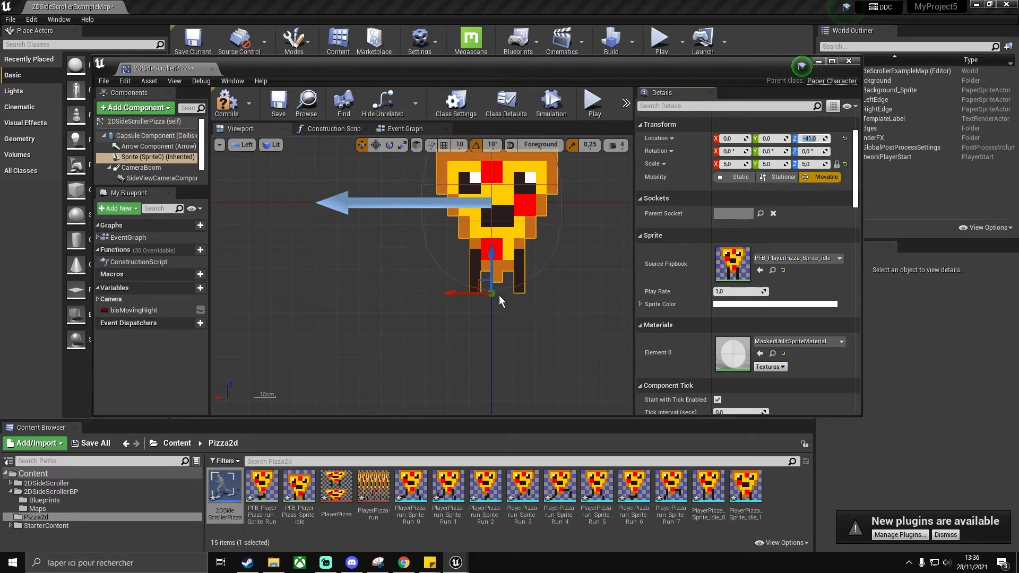
Step: Compile and save the pizza character blueprint, and return its viewport to the Perspective view
scroll(498, 296, "up", 4)
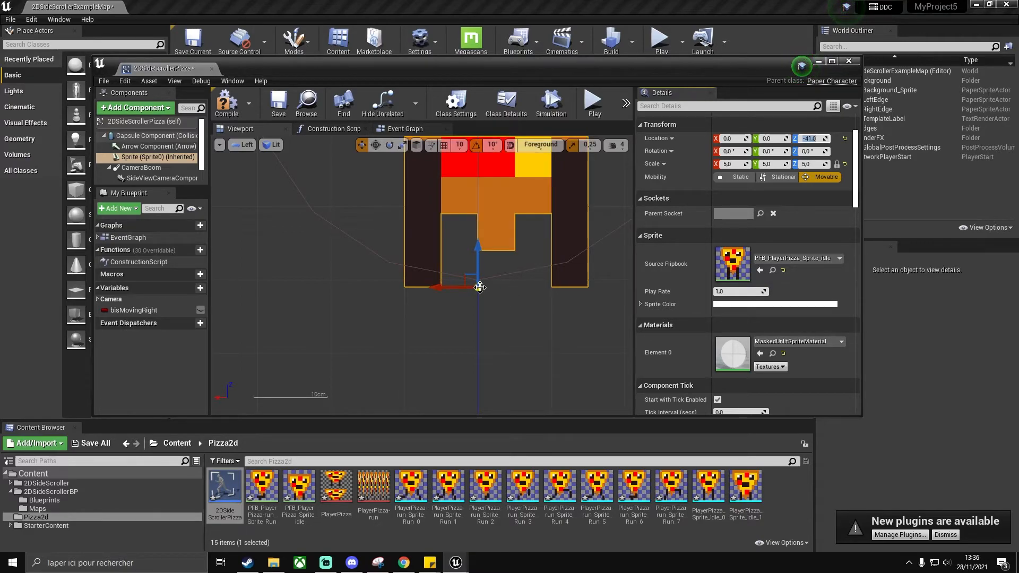
left_click(223, 109)
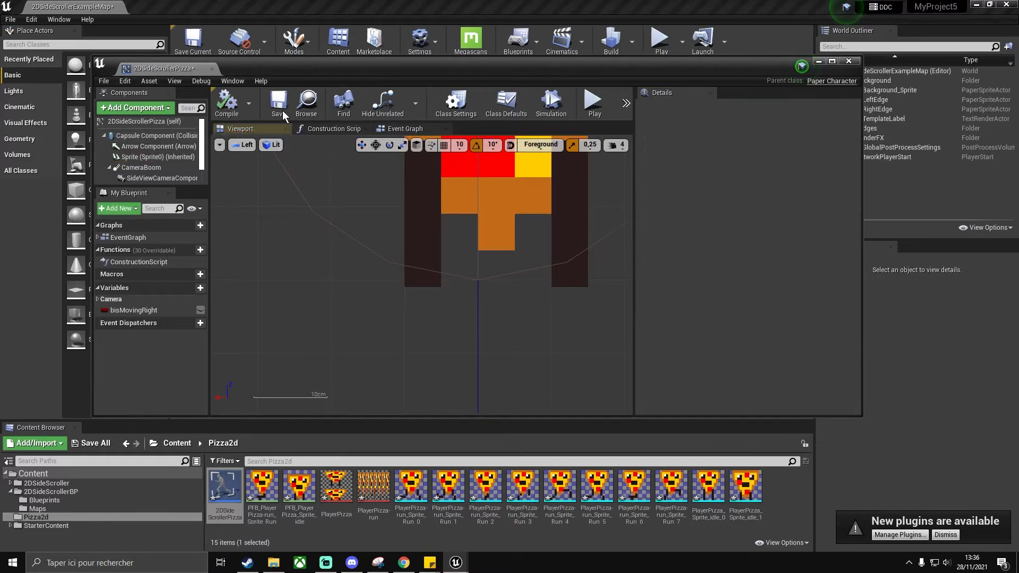
left_click(282, 111)
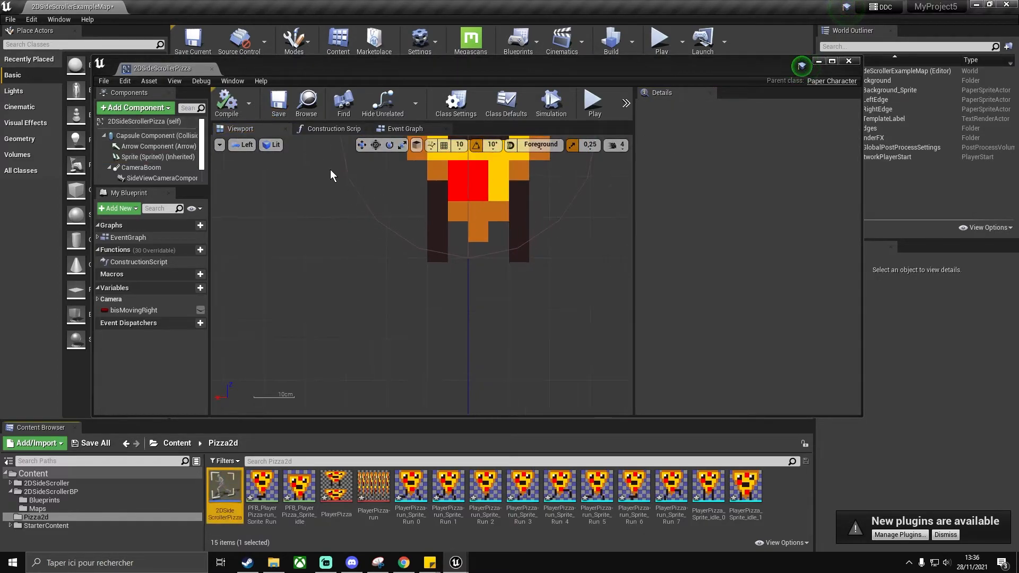
left_click(245, 145)
left_click(256, 159)
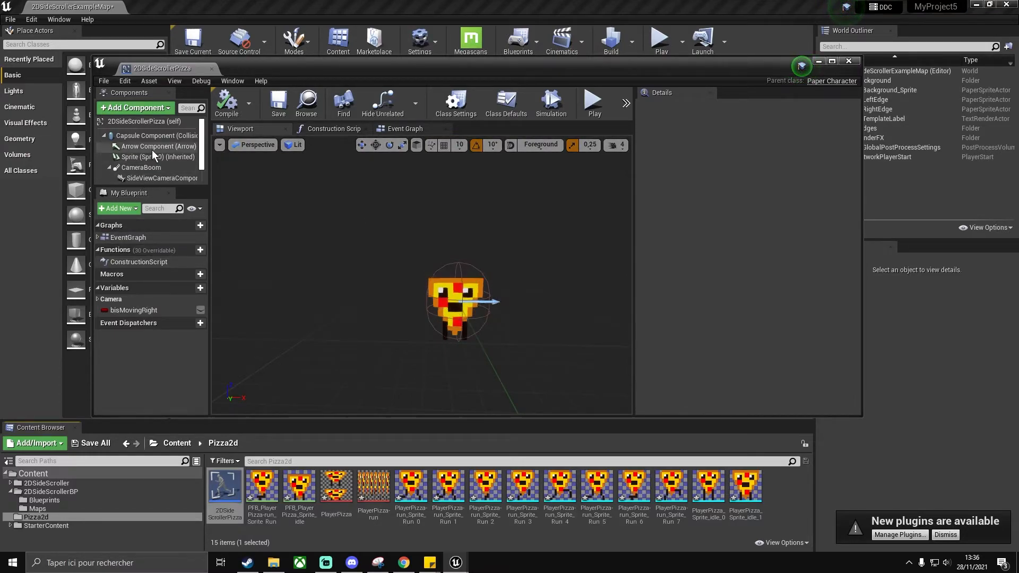
Step: In the Event Graph's Handle Animation section, set the Select node's False option to PFB_PlayerPizza_Sprite_idle and its True option to the pizza run flipbook
left_click(405, 129)
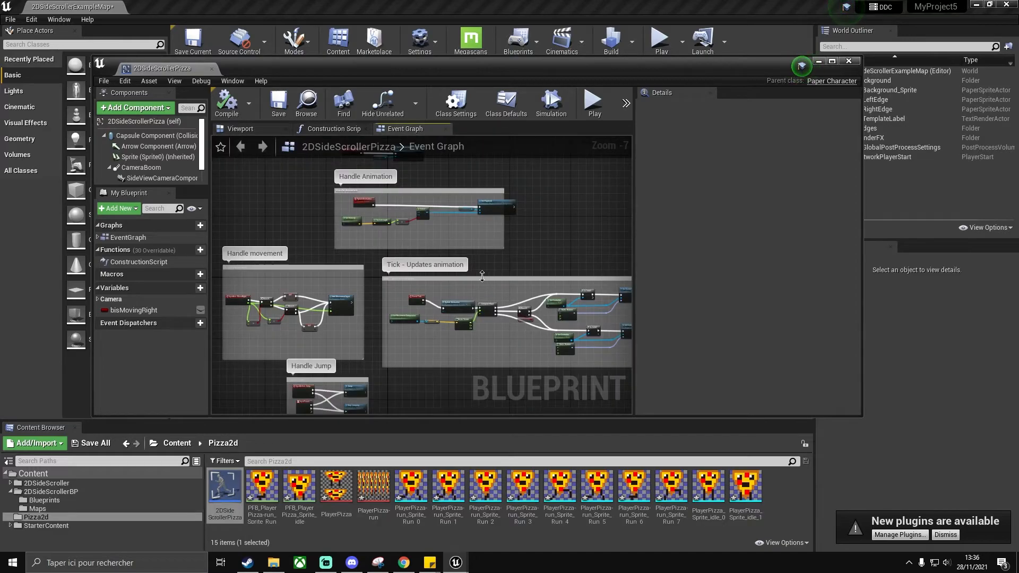
scroll(372, 186, "down", 2)
scroll(389, 197, "up", 3)
scroll(389, 198, "up", 6)
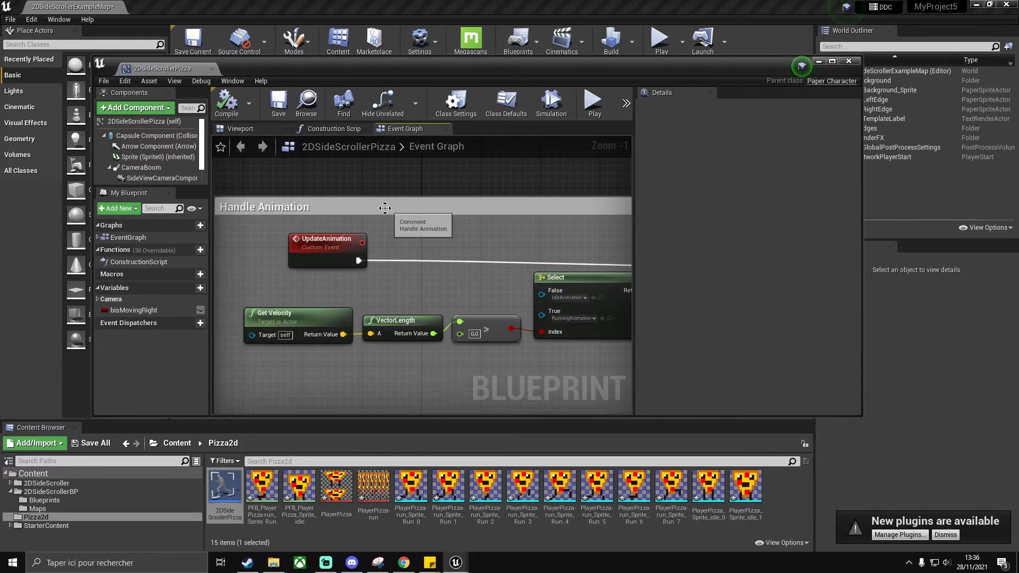
scroll(398, 254, "down", 1)
scroll(398, 257, "up", 2)
scroll(400, 265, "down", 2)
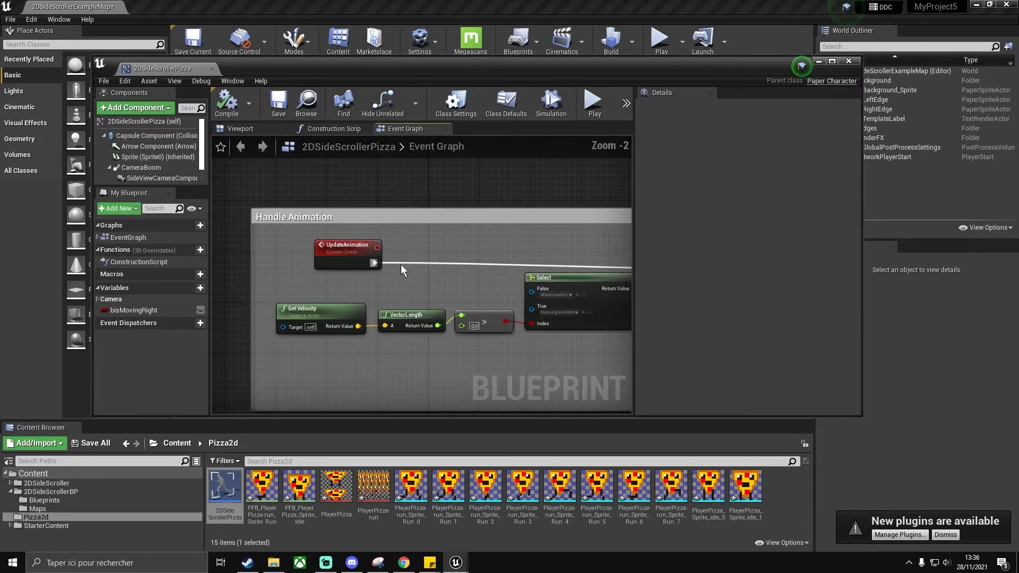
right_click_drag(532, 240, 436, 211)
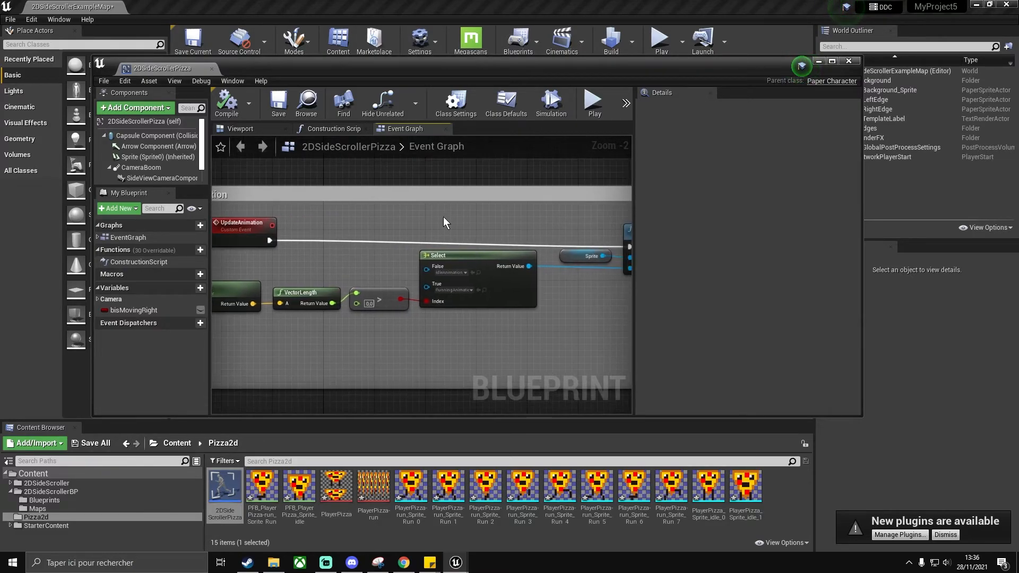
scroll(449, 244, "up", 2)
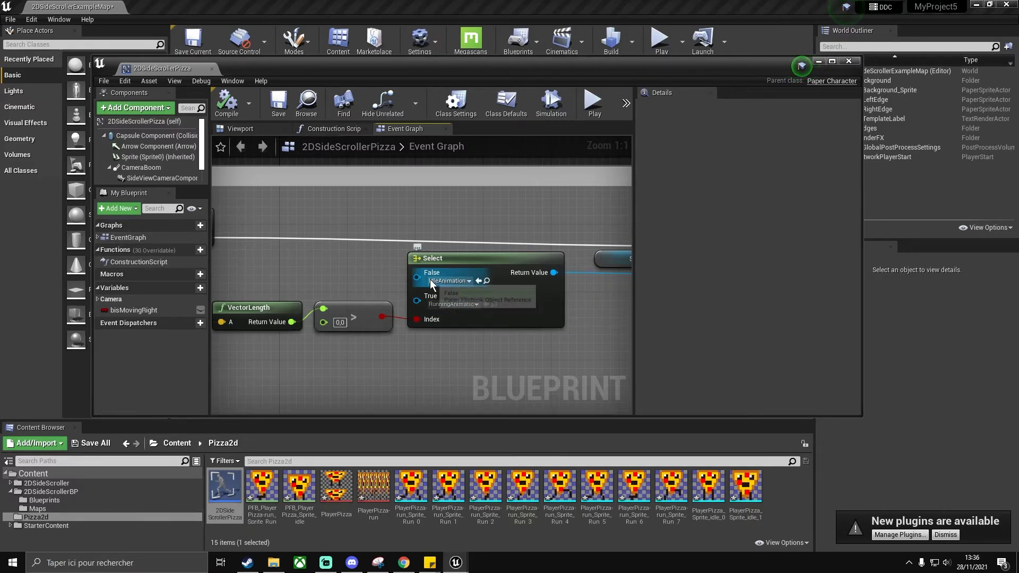
left_click(462, 281)
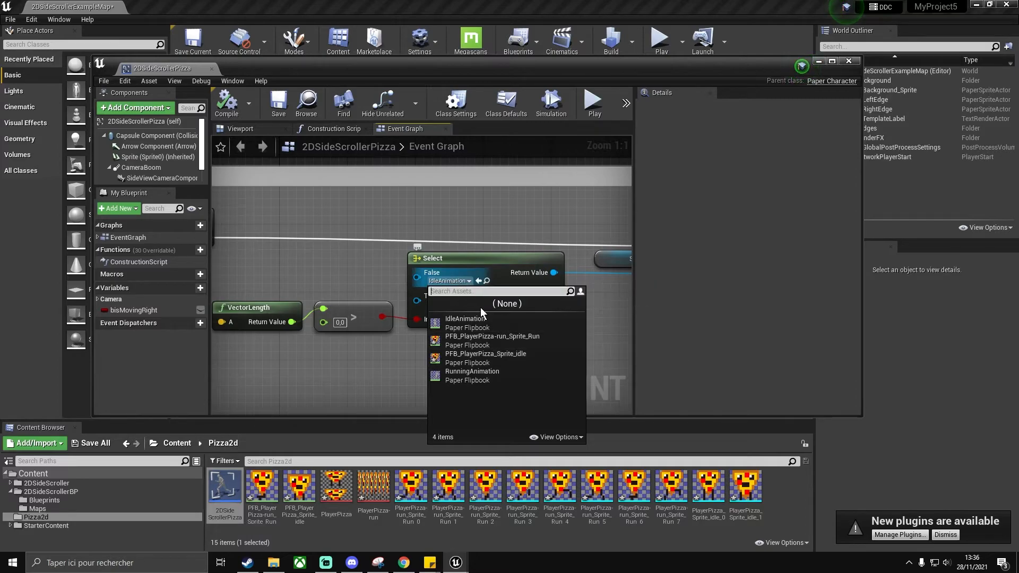
left_click(479, 364)
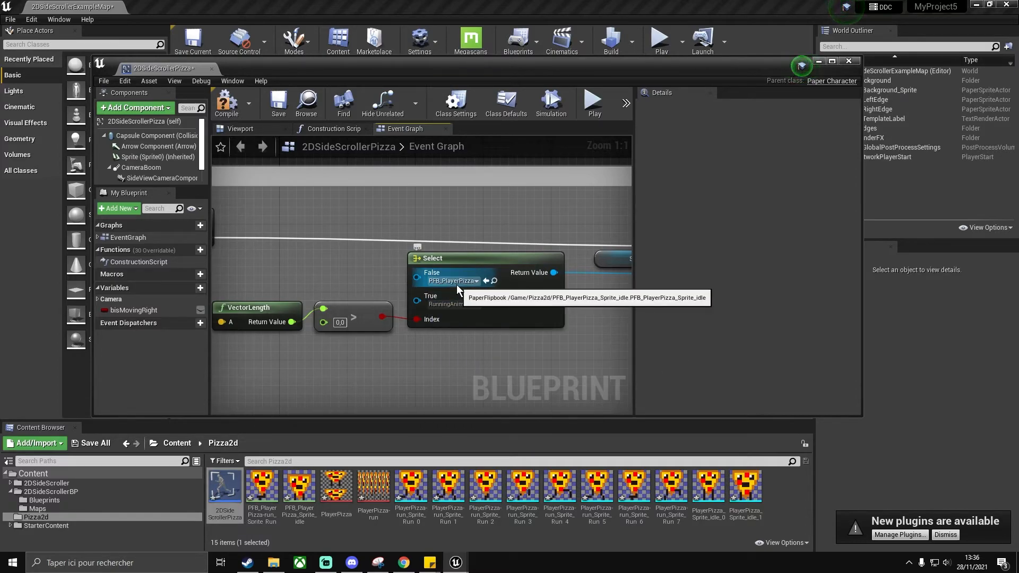
left_click(474, 305)
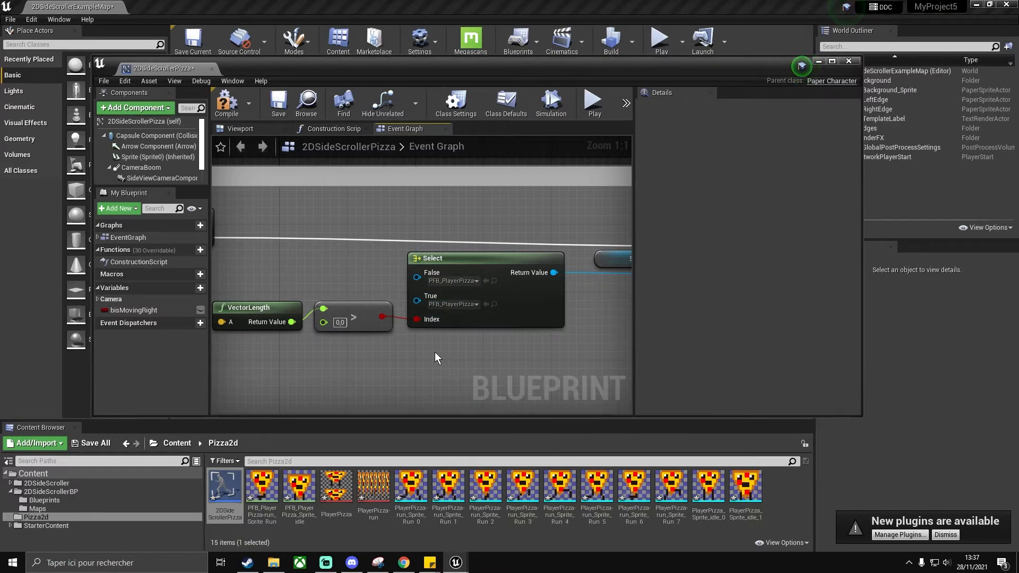
Step: Compile the pizza character blueprint with its new animation choices, save it and close its editor
scroll(479, 226, "down", 2)
left_click(232, 109)
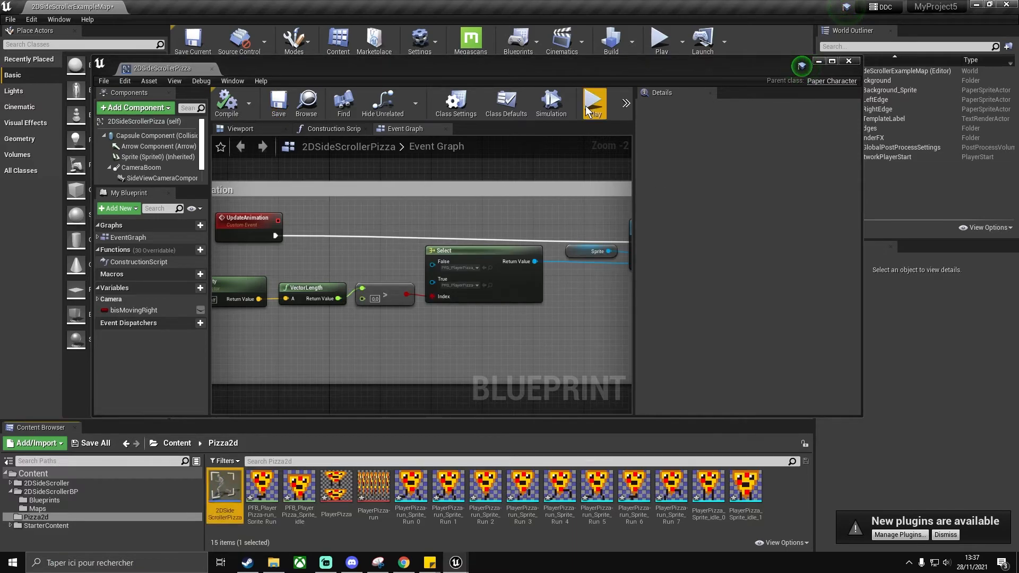
left_click(850, 62)
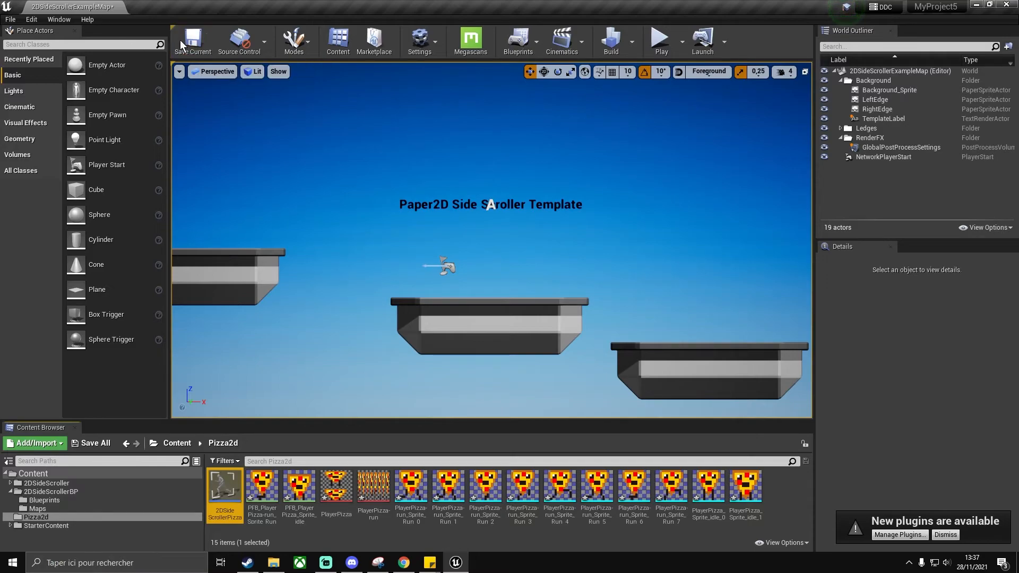
Step: In the project's Maps & Modes settings, set the selected game mode's Default Pawn Class to 2DSideScrollerPizza
left_click(434, 43)
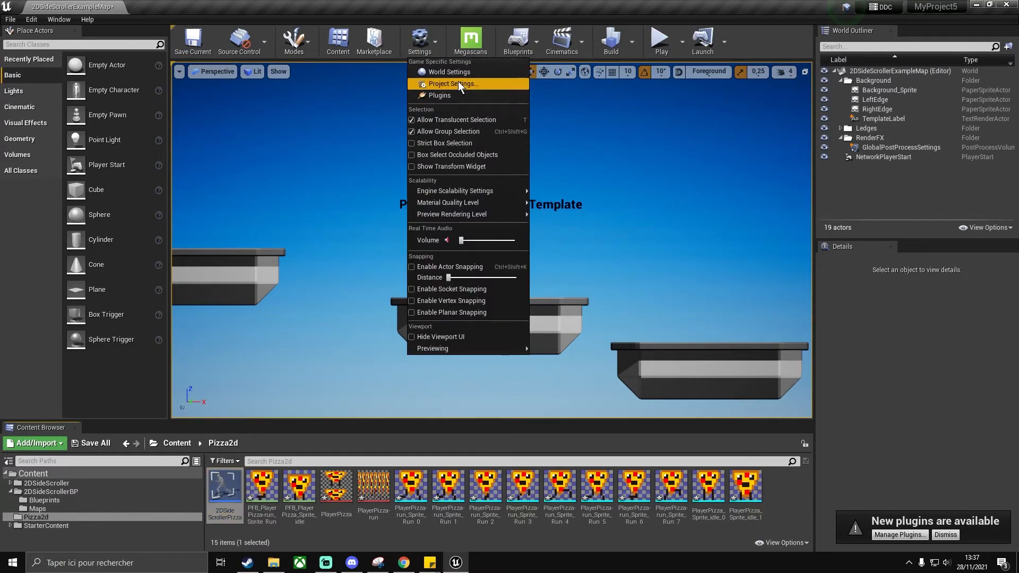
left_click(454, 83)
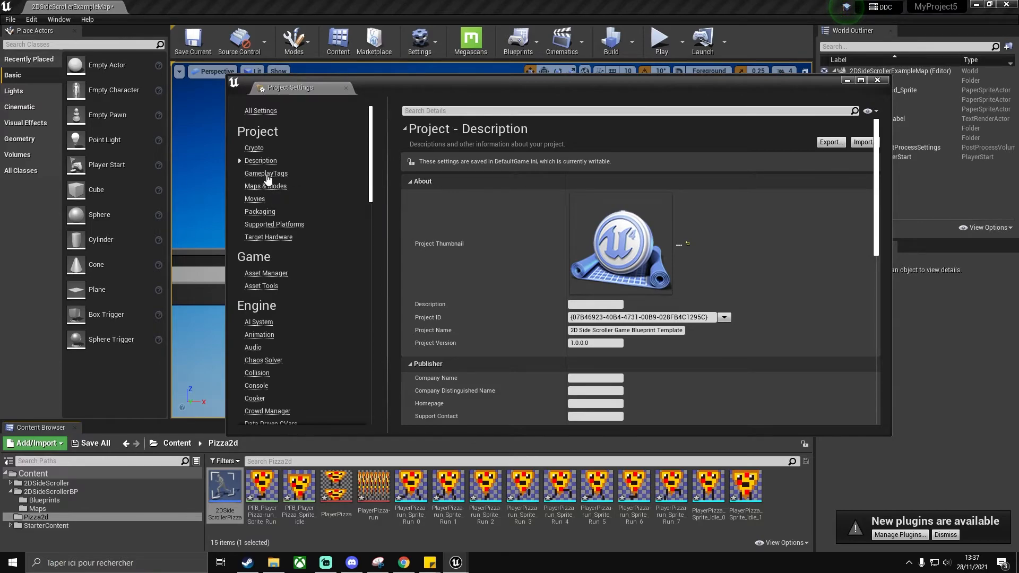
left_click(266, 174)
left_click(265, 186)
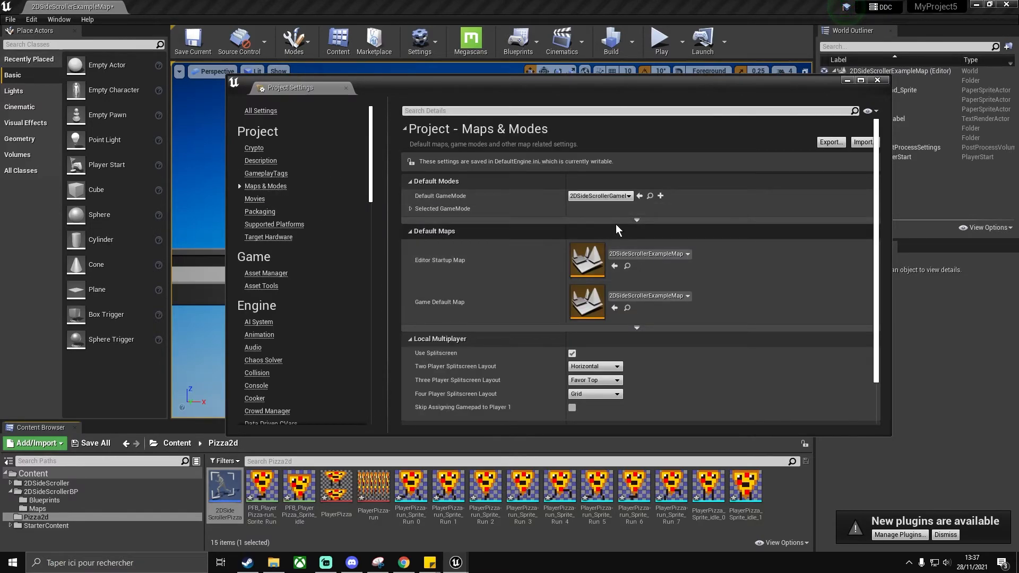
left_click_drag(641, 80, 562, 78)
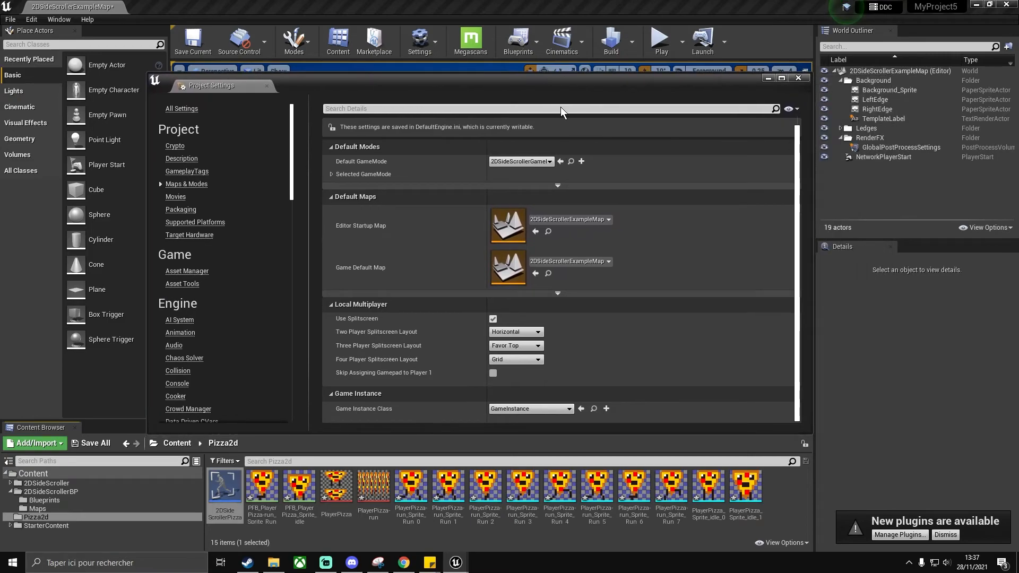
left_click(330, 174)
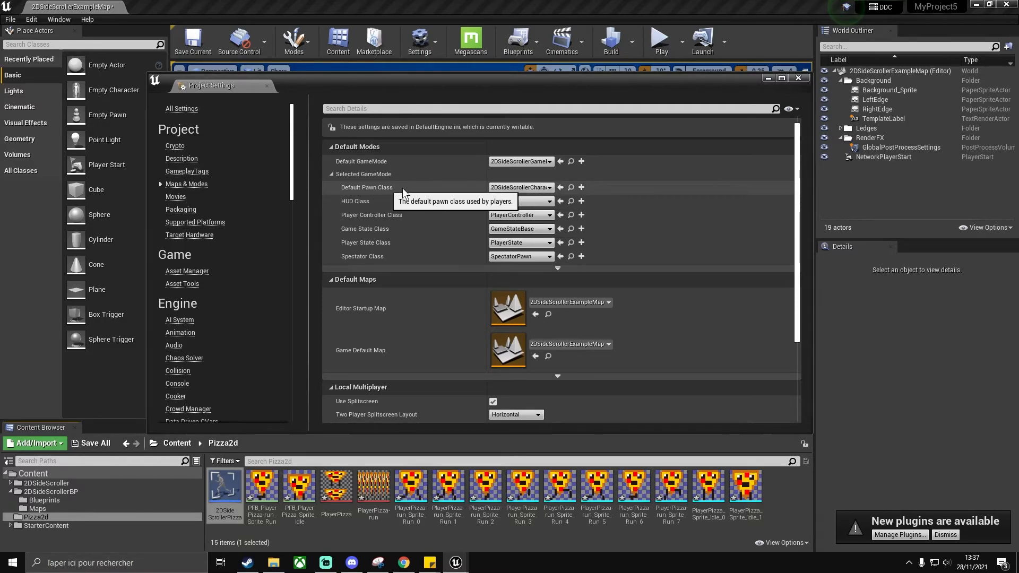
left_click(518, 188)
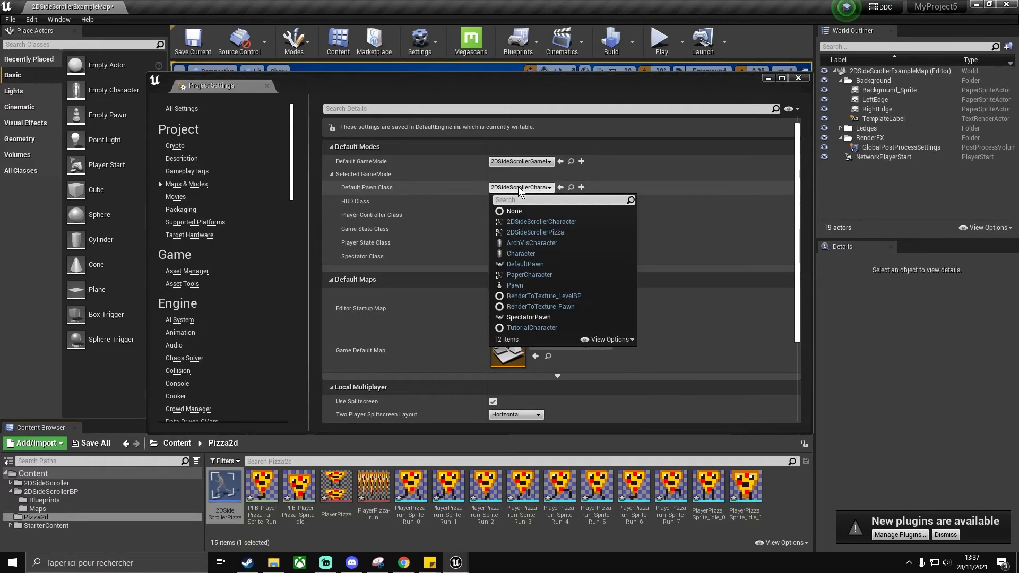
left_click(533, 234)
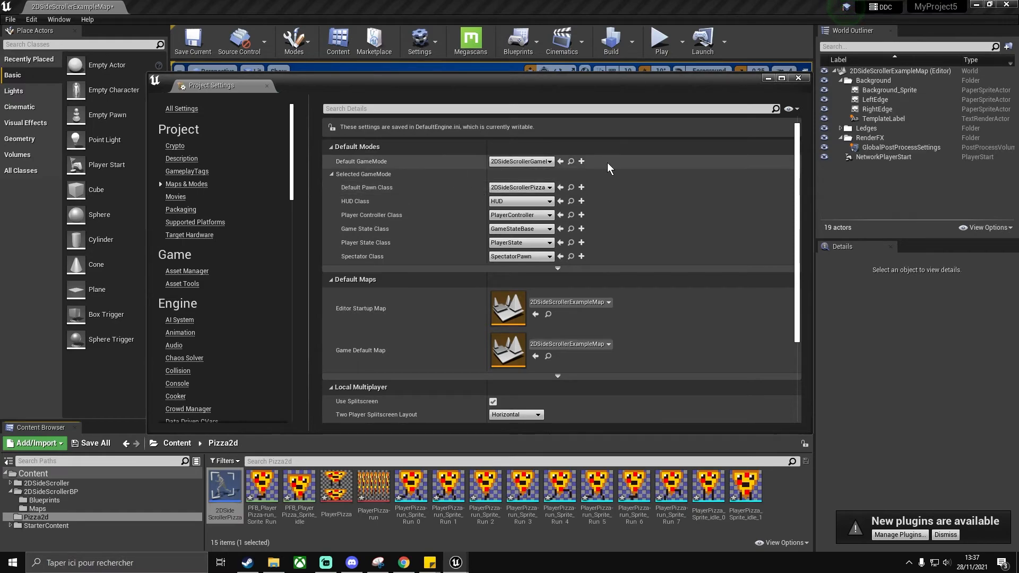
Step: In the project's Input settings, rebind the A key of the MoveRight axis mapping to Q
scroll(188, 374, "down", 2)
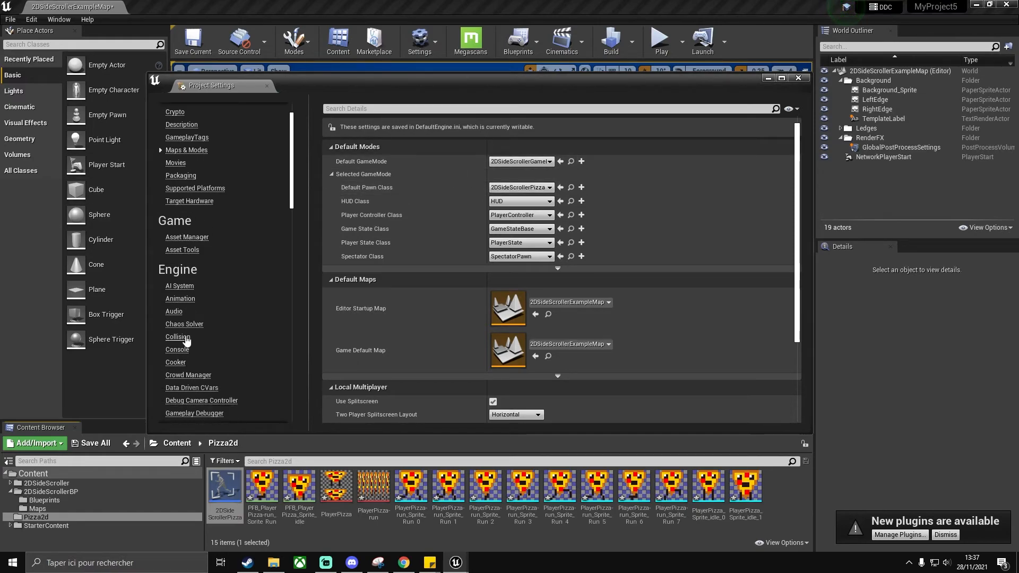
scroll(182, 325, "down", 5)
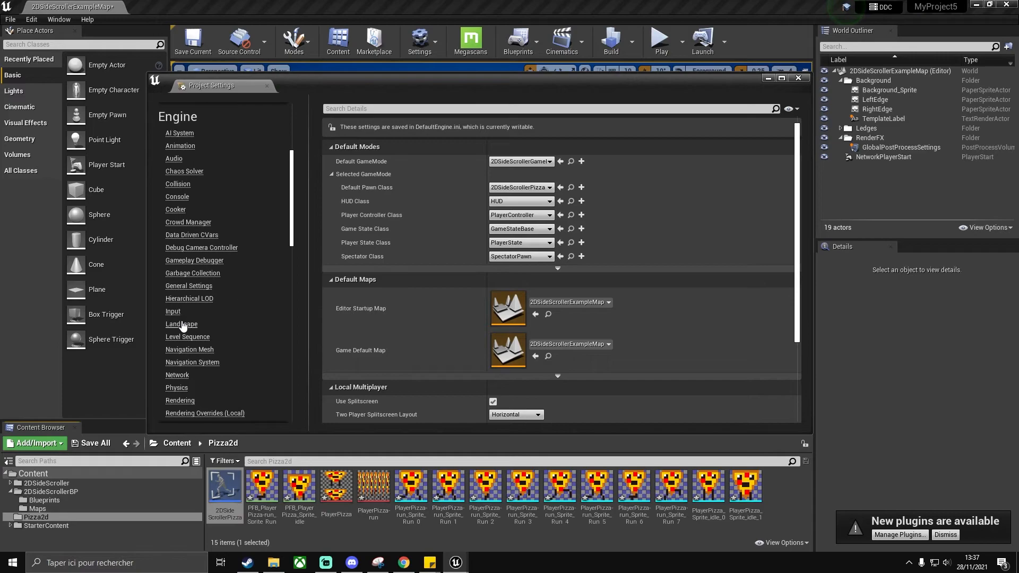
left_click(173, 312)
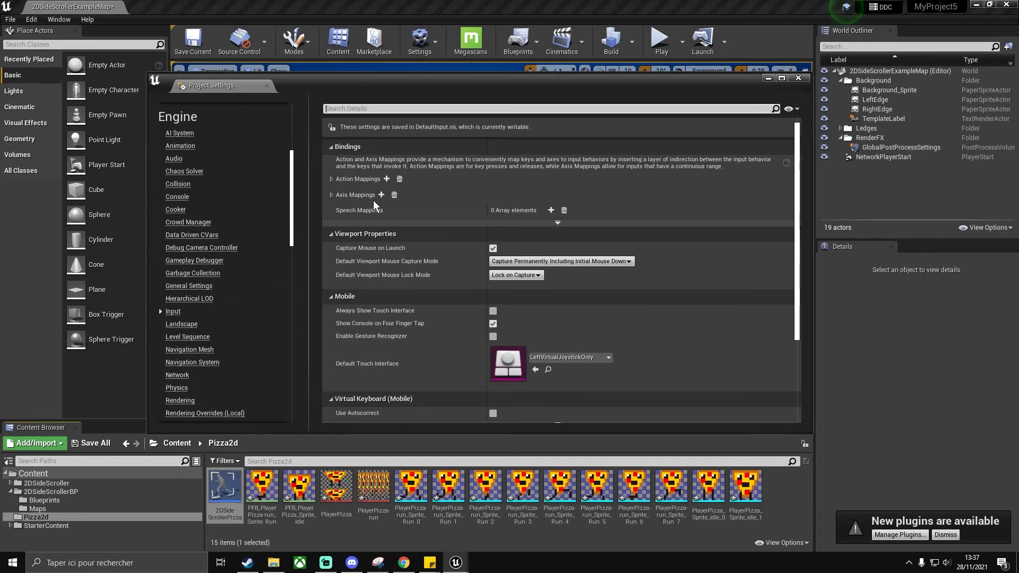
left_click(330, 195)
left_click(336, 210)
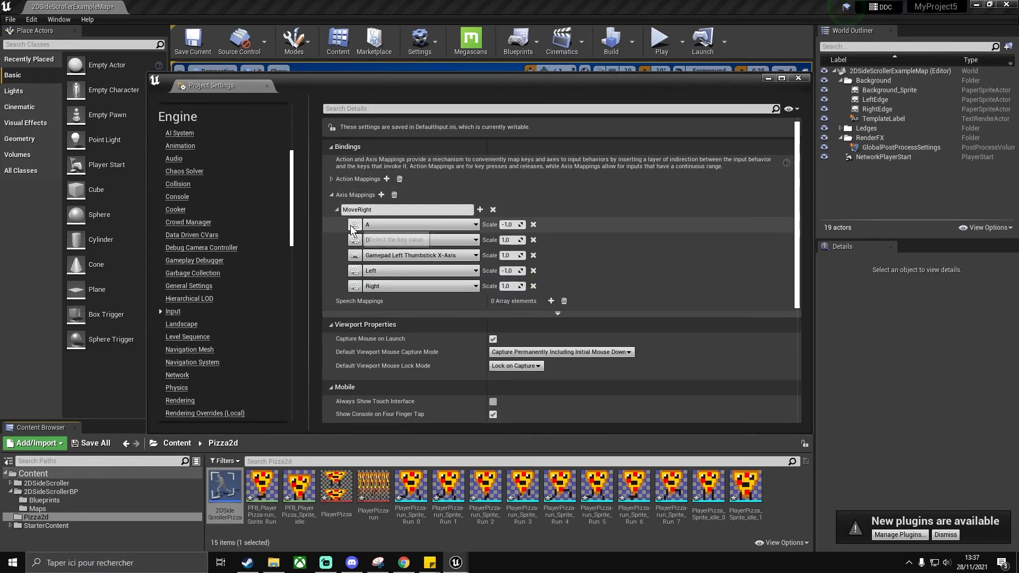
left_click(354, 225)
key("q")
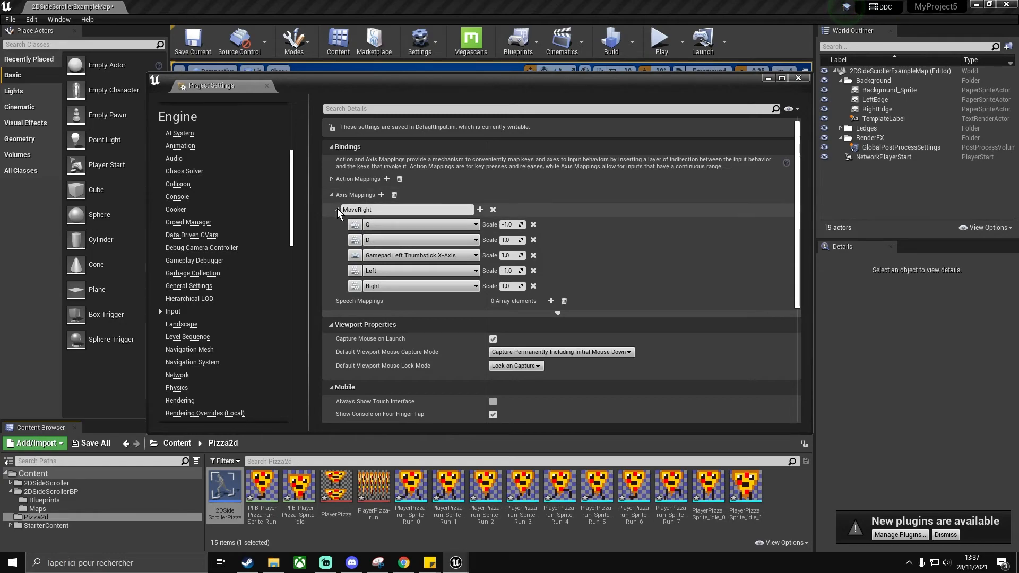
Step: Review the keys bound to the Jump action mapping and close the project settings
left_click(330, 194)
left_click(331, 179)
left_click(336, 194)
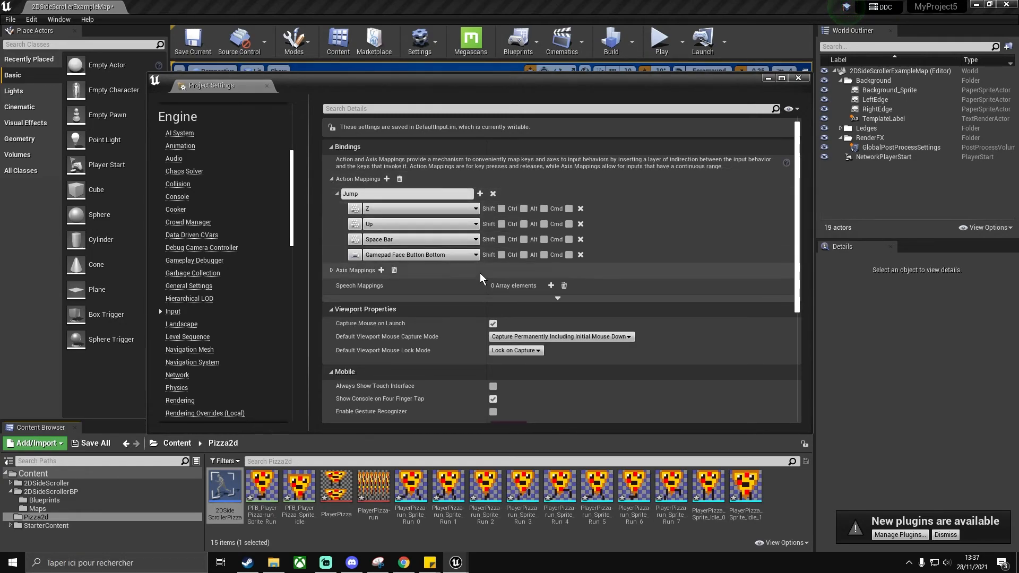
left_click(799, 78)
Step: Play the level in a new editor window and test the pizza character's running in both directions and jumping across the platforms
left_click(685, 41)
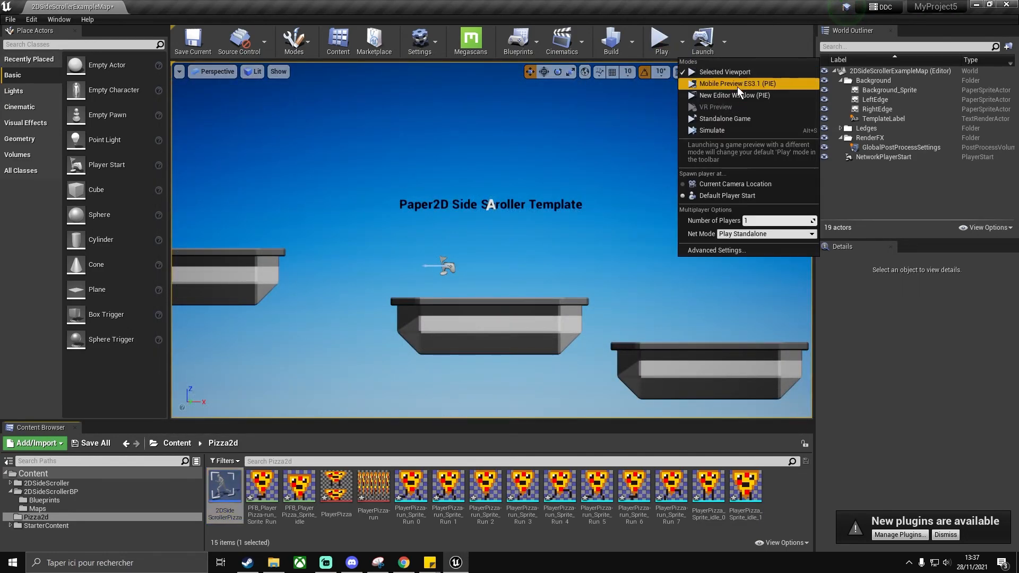
left_click(725, 97)
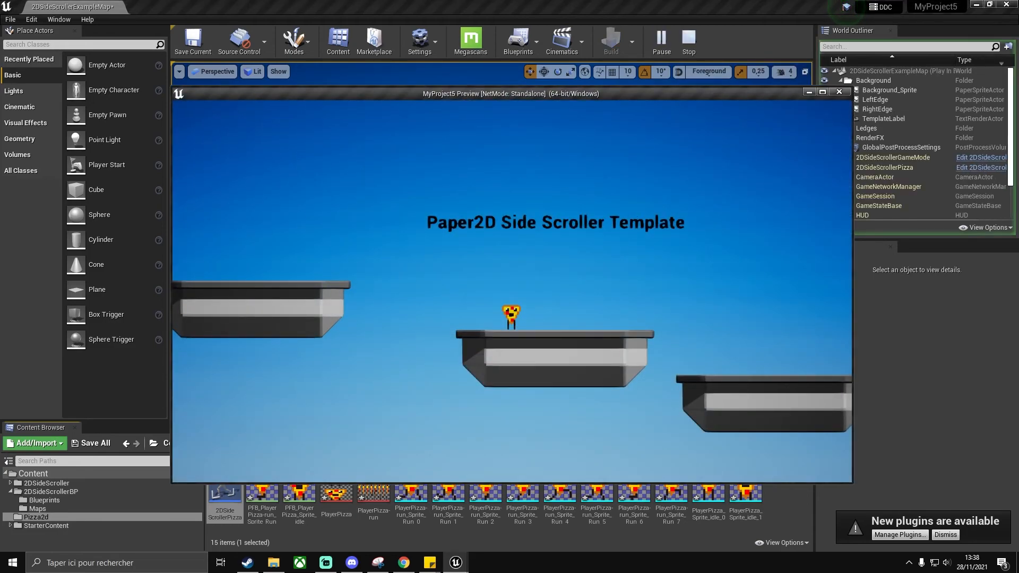
key("d")
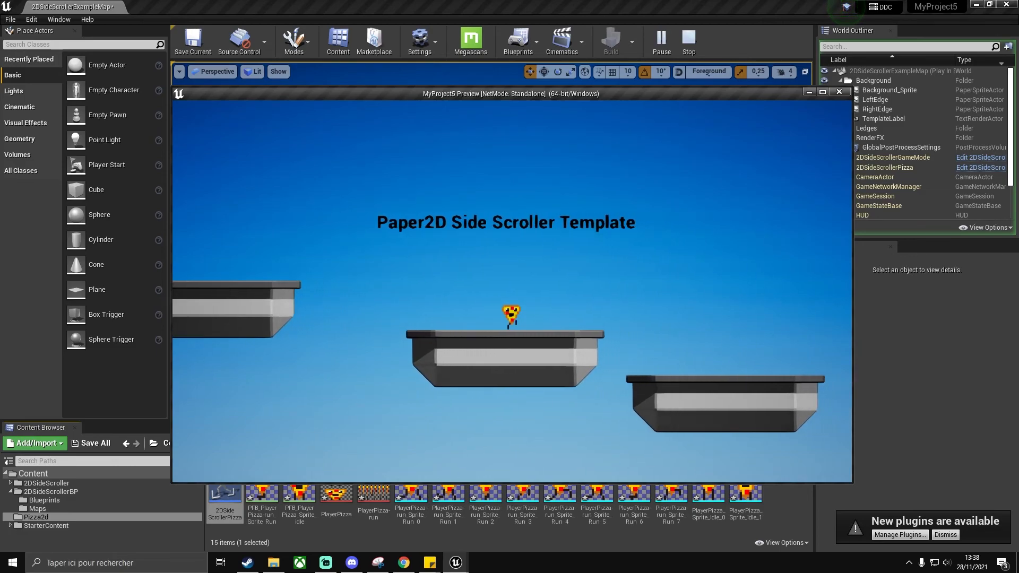
key("space")
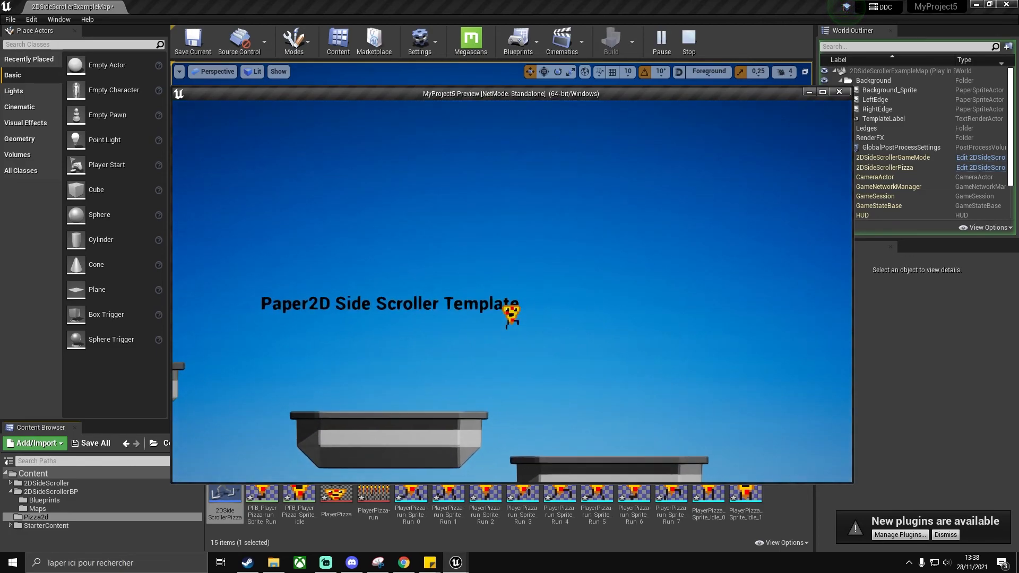
key("a")
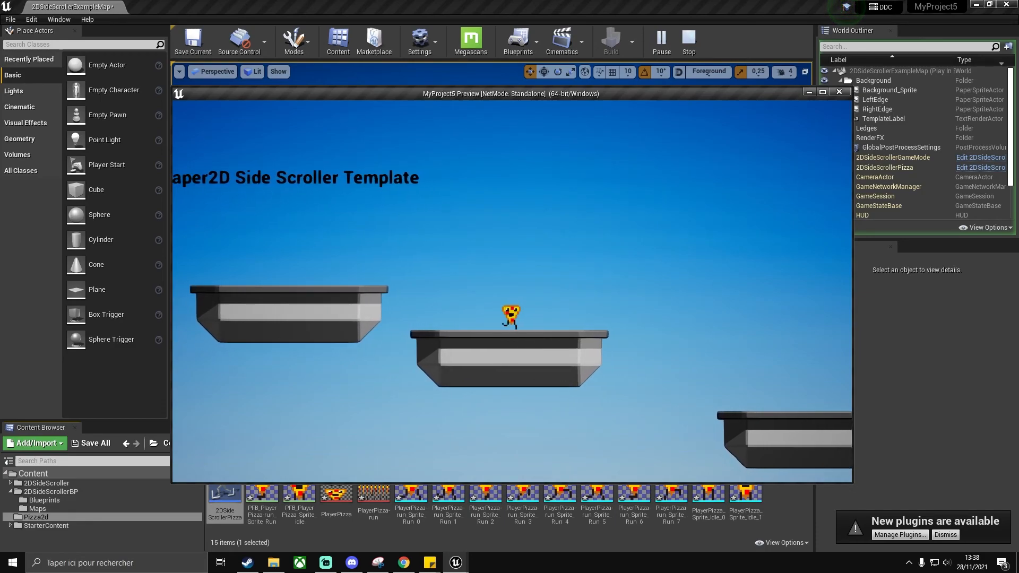
key("d")
key("space")
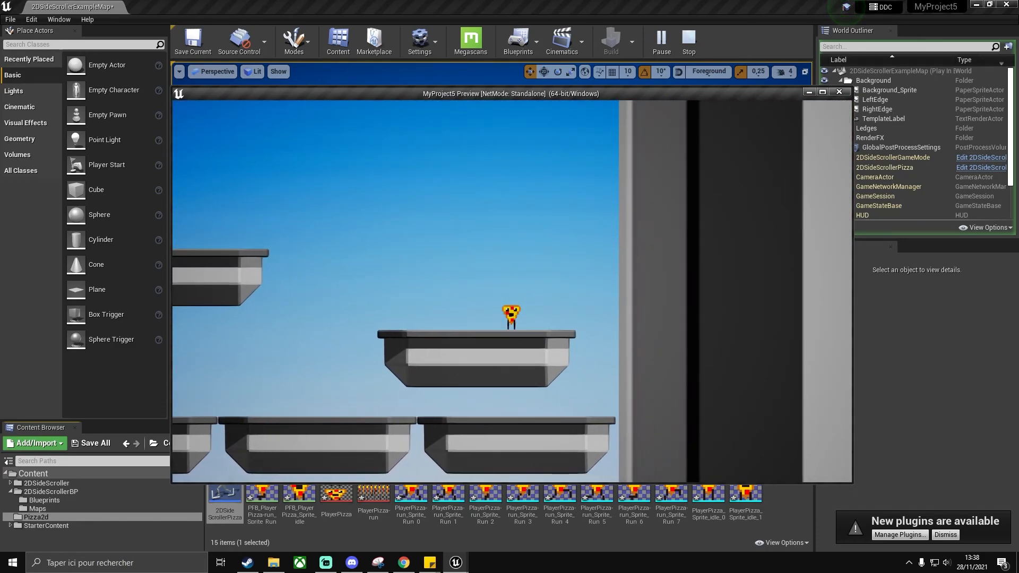
key("a")
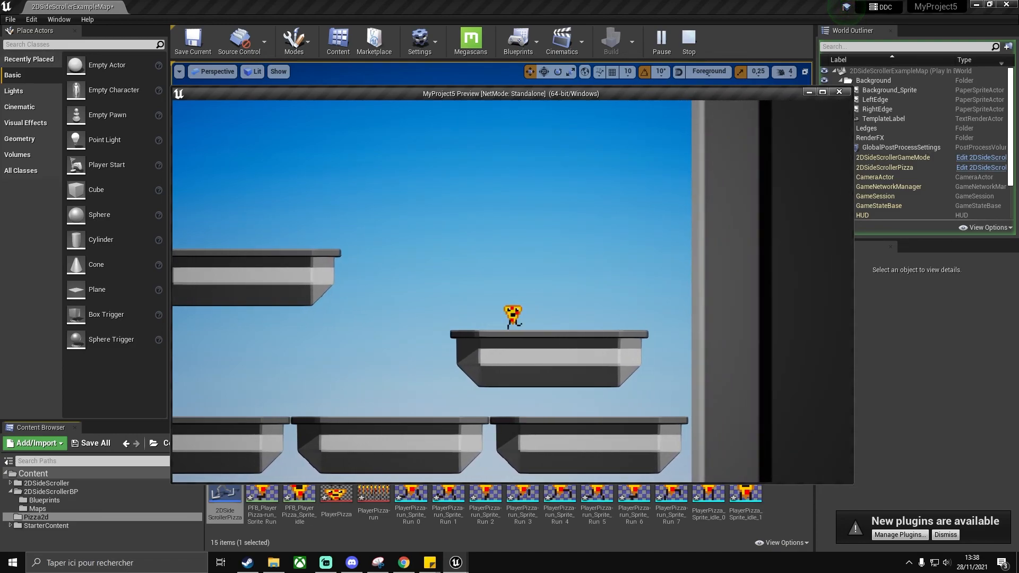
key("a")
key("a")
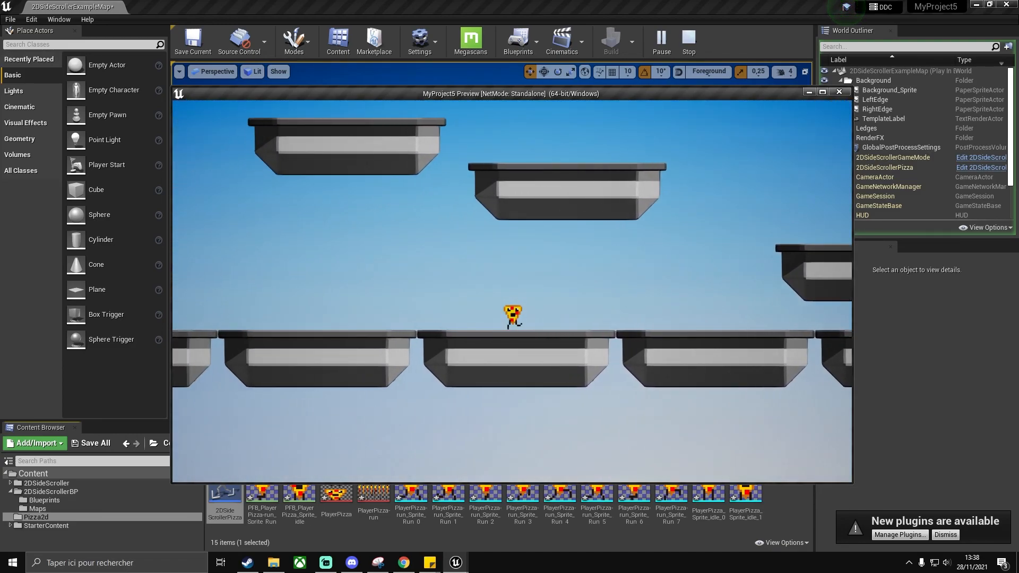
key("a")
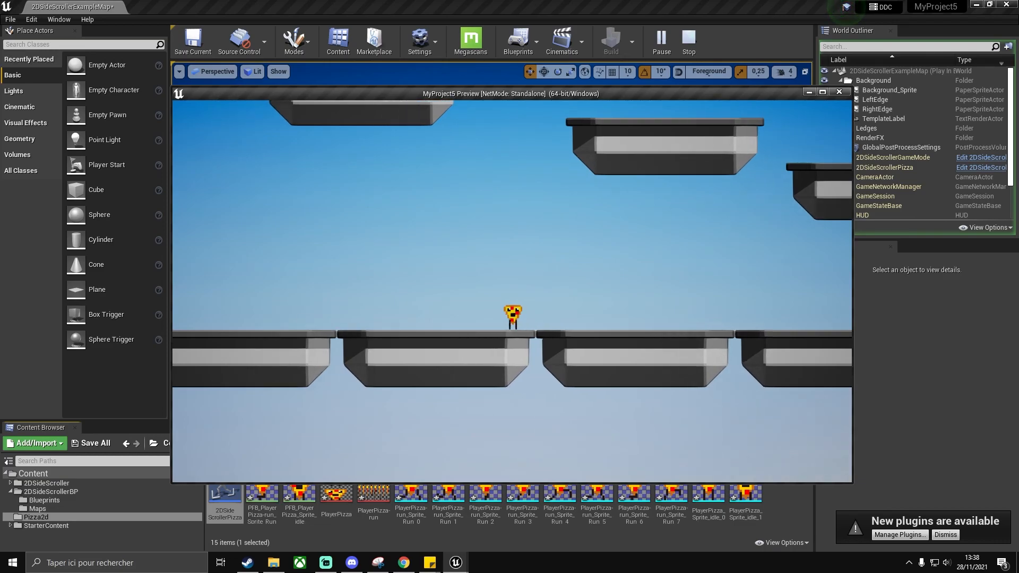